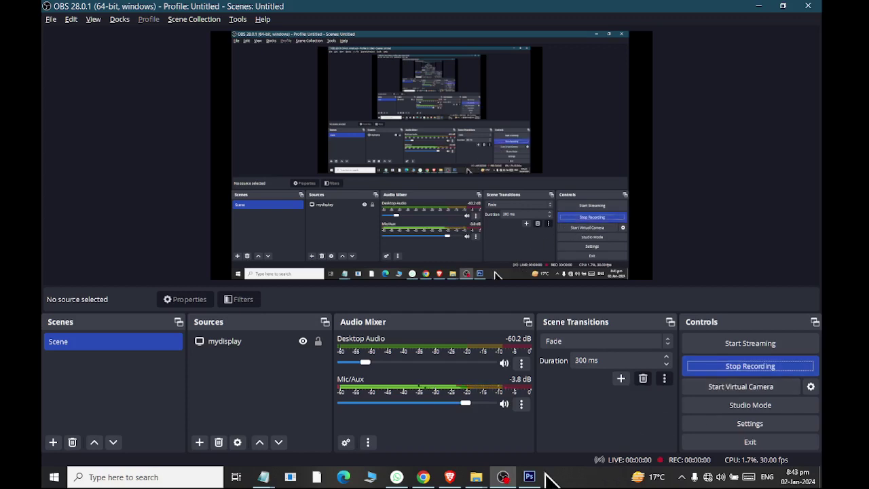
# - Start the OBS screen recording and bring the empty Photoshop workspace to the front
pyautogui.click(530, 477)
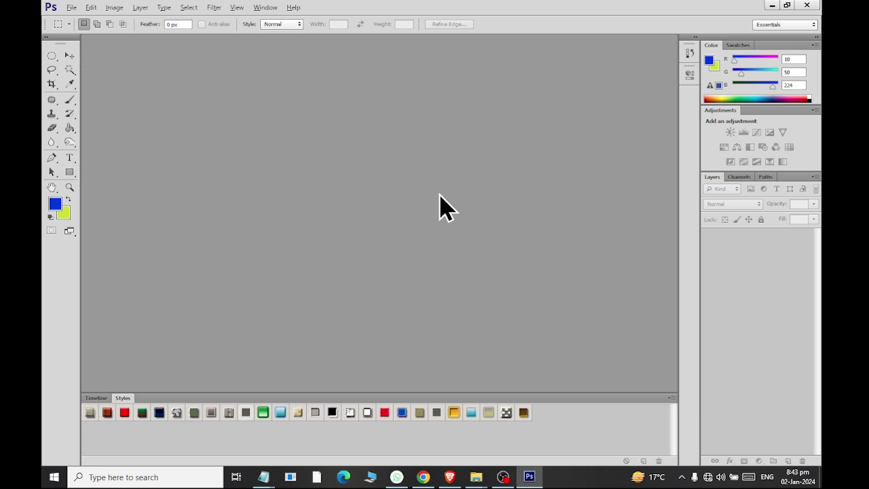
# - Create a new Web-preset document sized 1600 × 800 pixels at 72 resolution
pyautogui.click(71, 7)
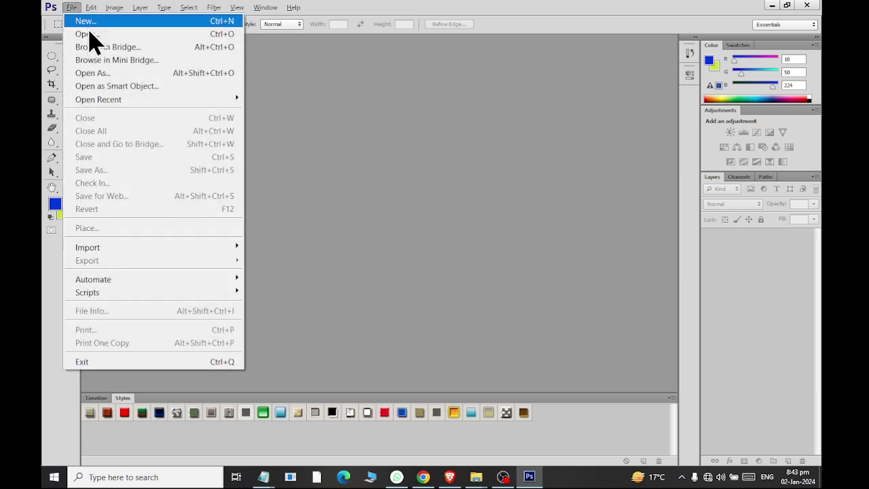
pyautogui.click(85, 32)
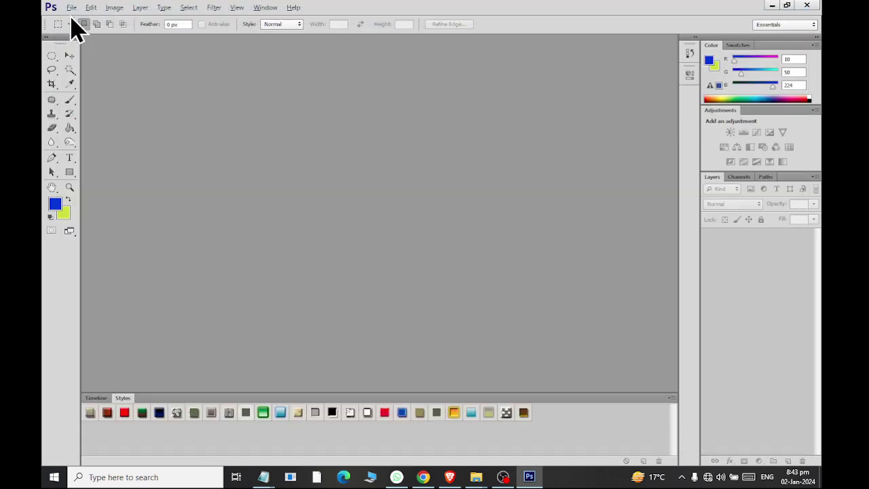
pyautogui.click(71, 6)
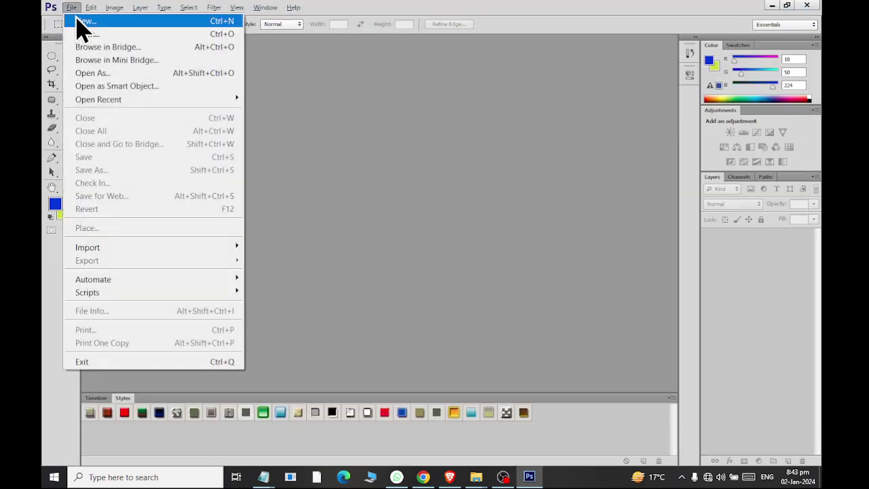
pyautogui.click(80, 20)
pyautogui.click(277, 92)
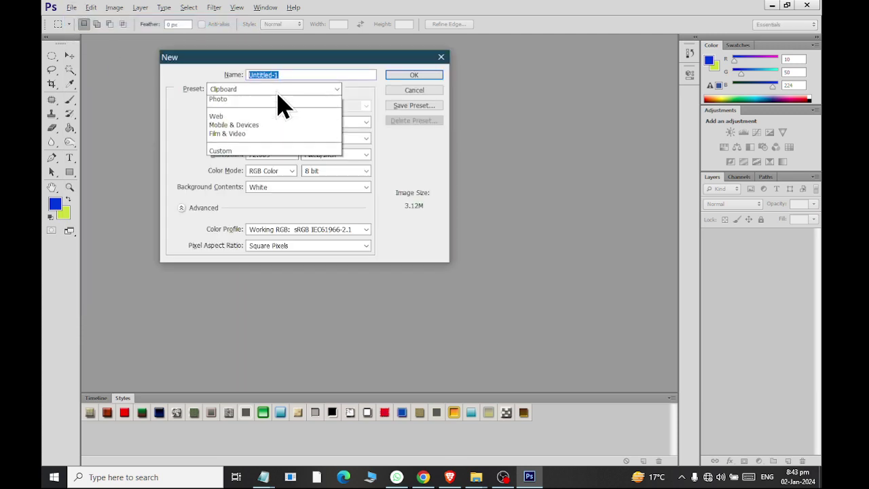
pyautogui.click(288, 162)
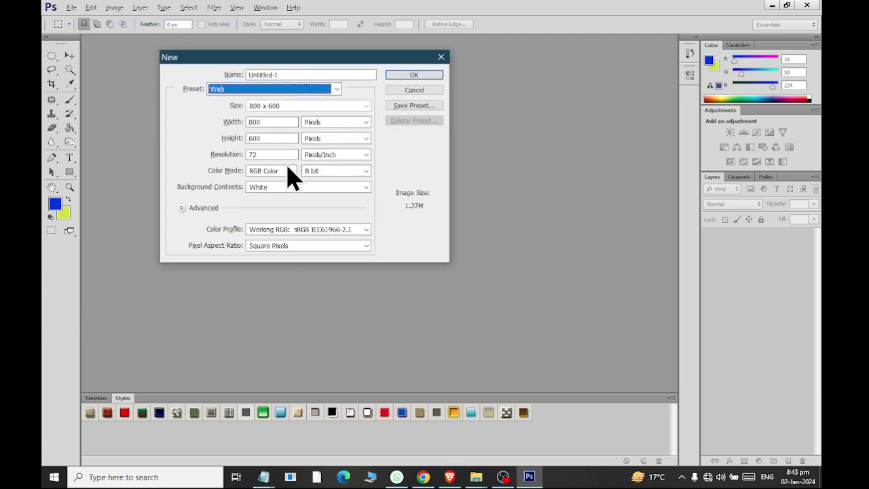
pyautogui.click(288, 107)
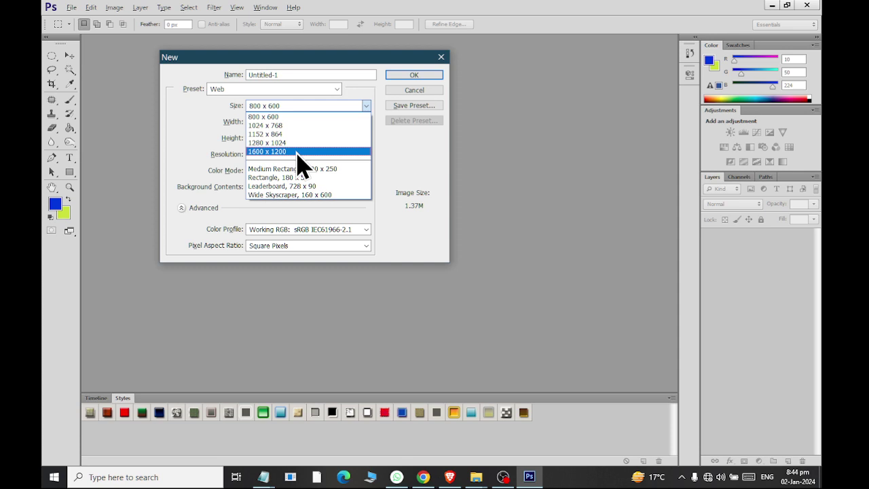
pyautogui.click(297, 154)
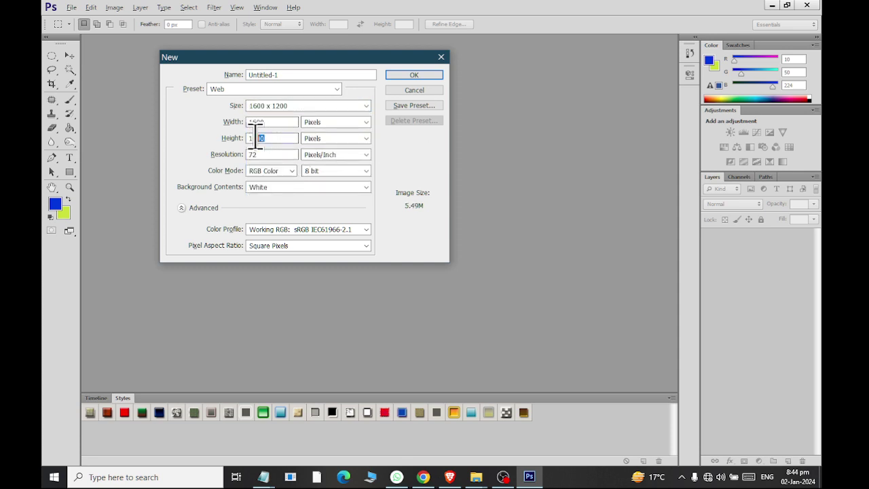
pyautogui.moveTo(258, 138); pyautogui.dragTo(233, 140)
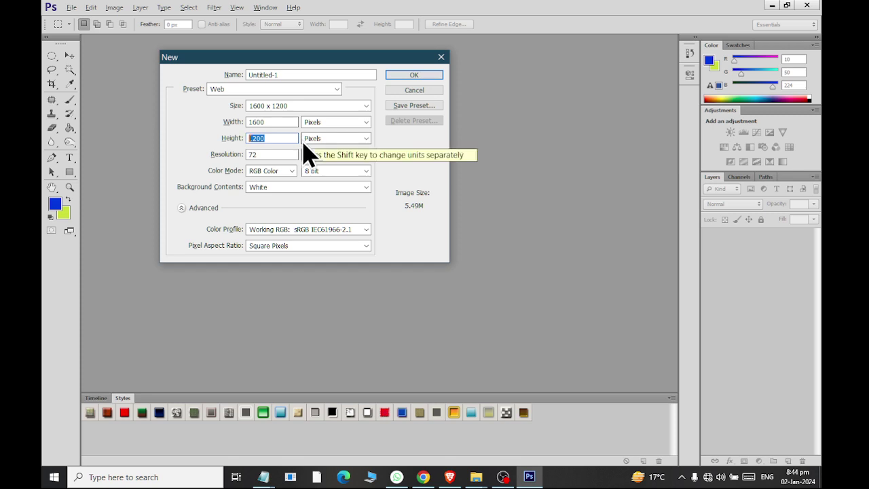
pyautogui.write('800')
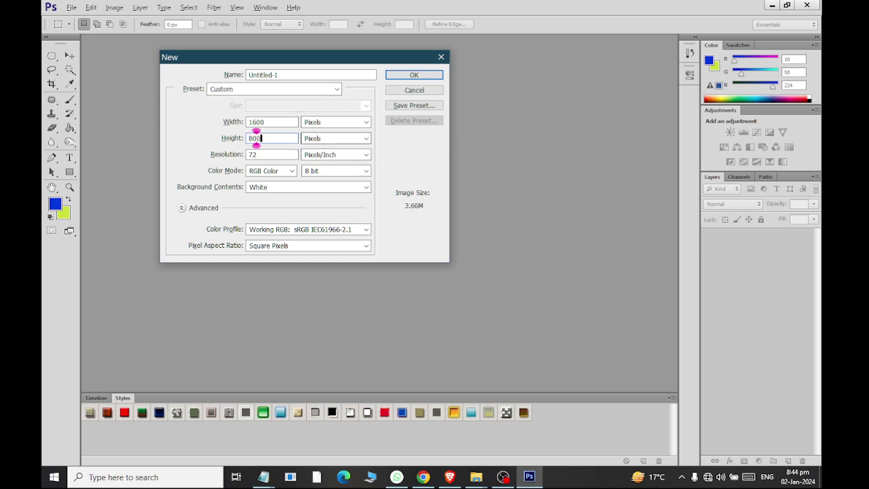
pyautogui.moveTo(271, 154); pyautogui.dragTo(199, 155)
pyautogui.press('Return')
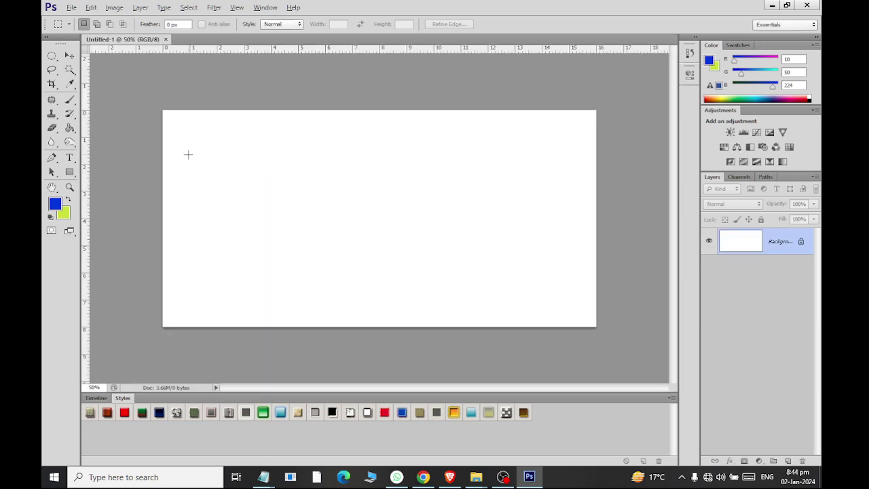
# - Convert the locked Background into Layer 0 and bring up the Open dialog
pyautogui.doubleClick(802, 245)
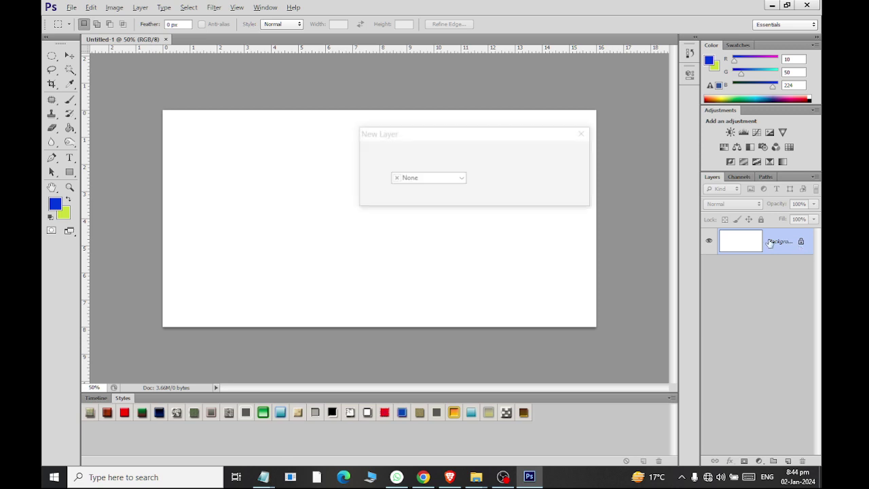
pyautogui.click(560, 151)
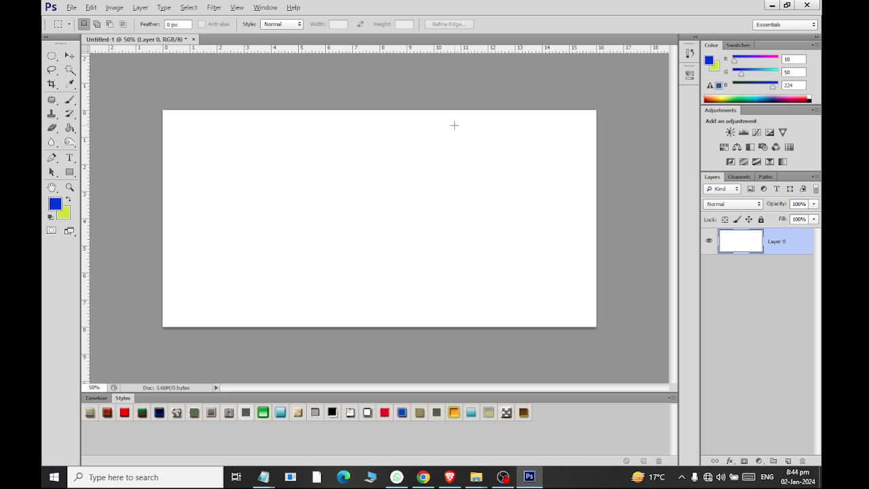
pyautogui.hotkey('ctrl', 'o')
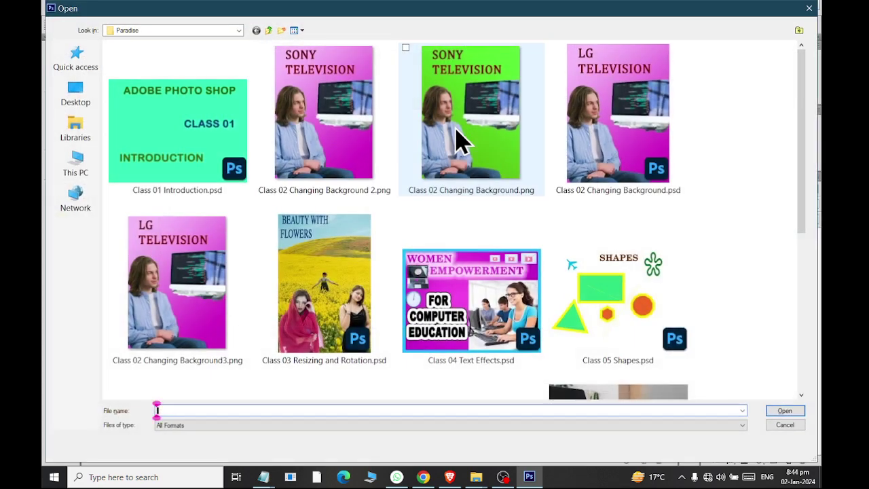
# - Browse the Open dialog to the Libraries > Documents > latest folder
pyautogui.click(76, 128)
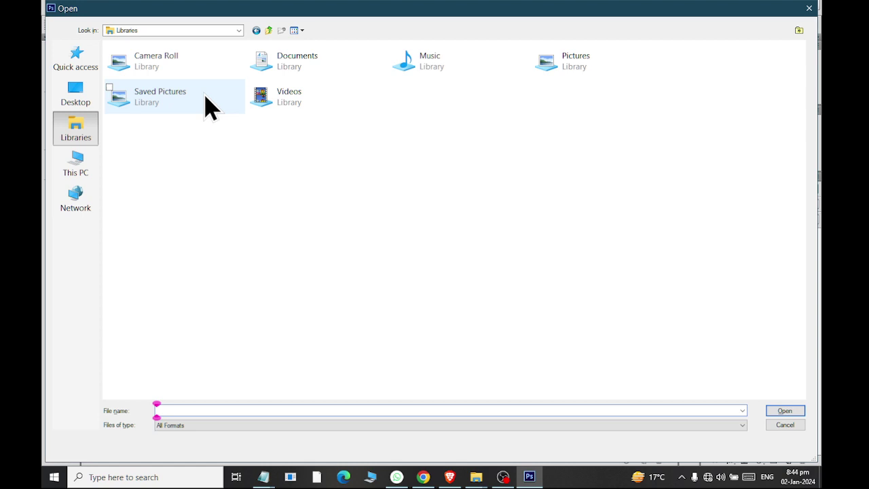
pyautogui.doubleClick(269, 62)
pyautogui.write('l')
pyautogui.press('Down')
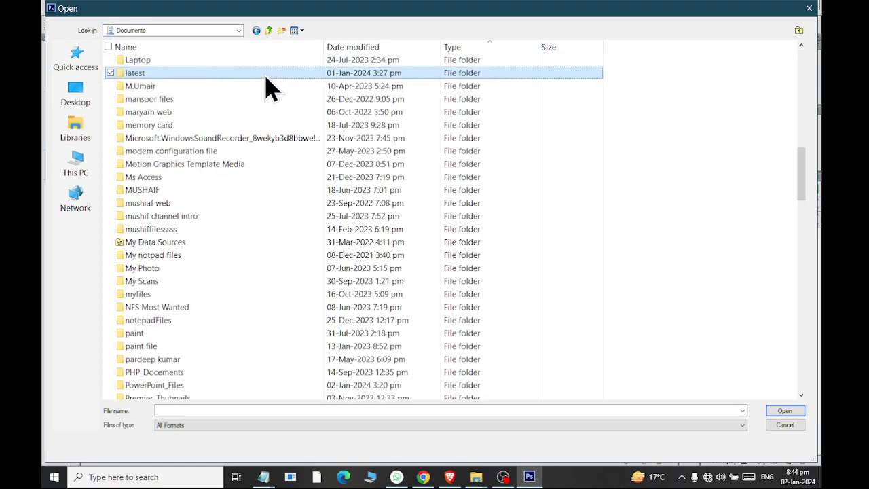
pyautogui.press('Return')
pyautogui.moveTo(804, 76)
pyautogui.mouseDown()
pyautogui.moveTo(815, 189)
pyautogui.moveTo(807, 195)
pyautogui.moveTo(803, 183)
pyautogui.moveTo(802, 227)
pyautogui.mouseUp()
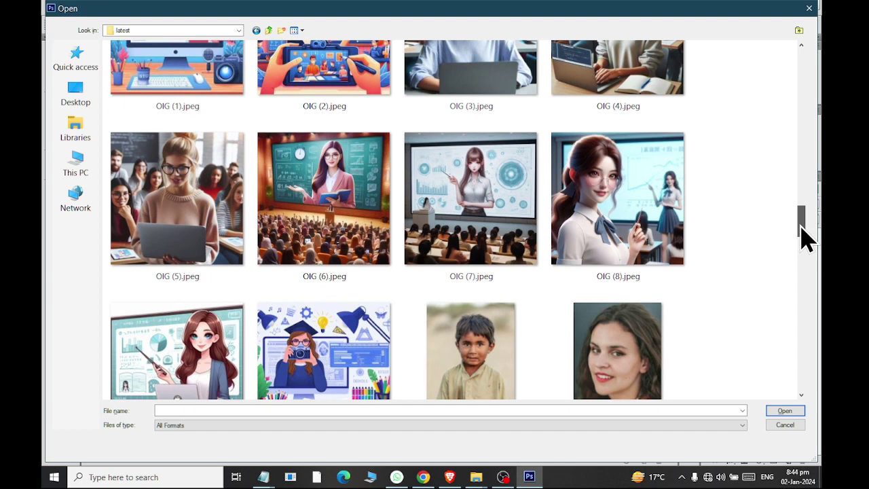
pyautogui.moveTo(802, 227)
pyautogui.mouseDown()
pyautogui.moveTo(800, 320)
pyautogui.moveTo(795, 252)
pyautogui.moveTo(805, 224)
pyautogui.moveTo(805, 237)
pyautogui.moveTo(805, 204)
pyautogui.moveTo(808, 228)
pyautogui.mouseUp()
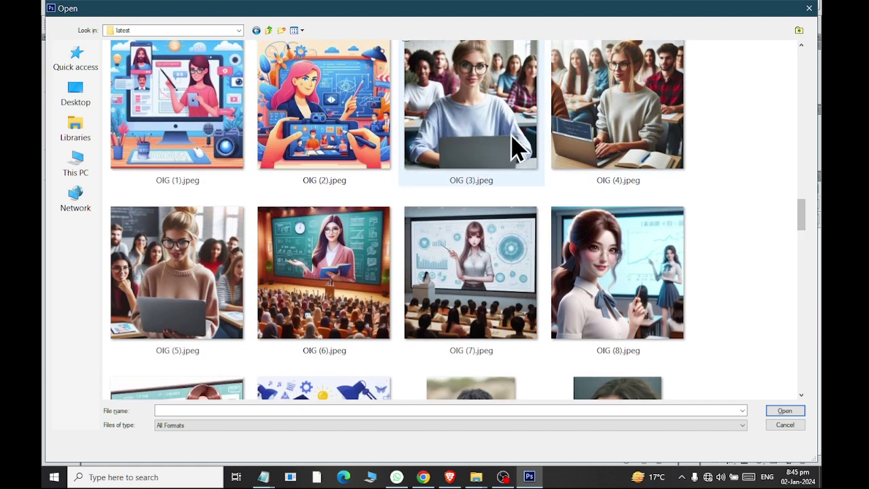
# - Select OIG (3).jpeg, OIG (4).jpeg and OIG (5).jpeg together and open them
pyautogui.click(524, 141)
pyautogui.click(592, 132)
pyautogui.click(172, 281)
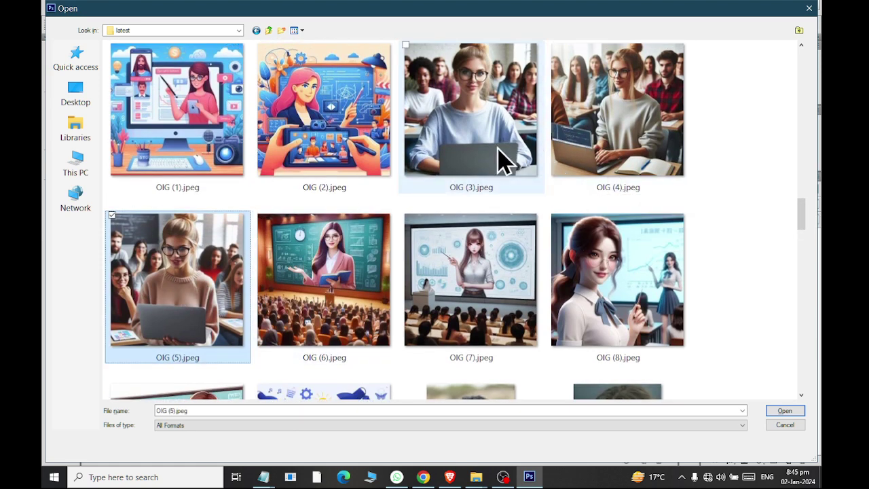
pyautogui.click(494, 168)
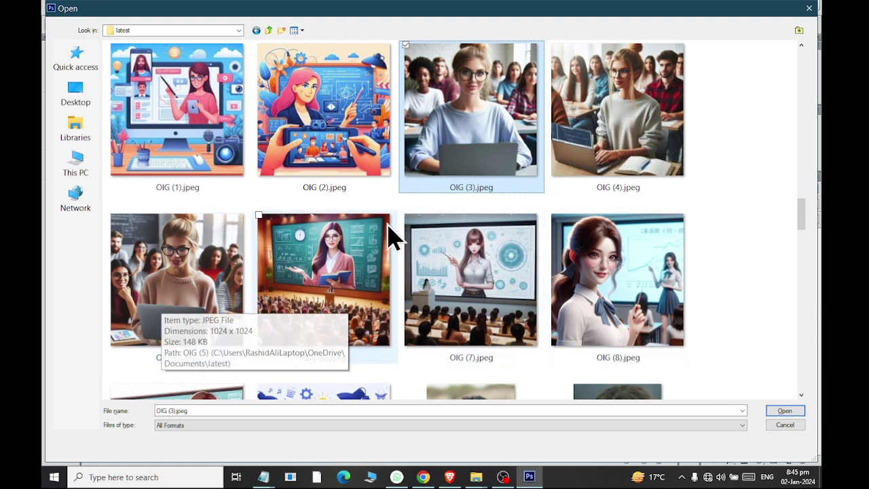
pyautogui.keyDown('ctrl'); pyautogui.click(634, 156); pyautogui.keyUp('ctrl')
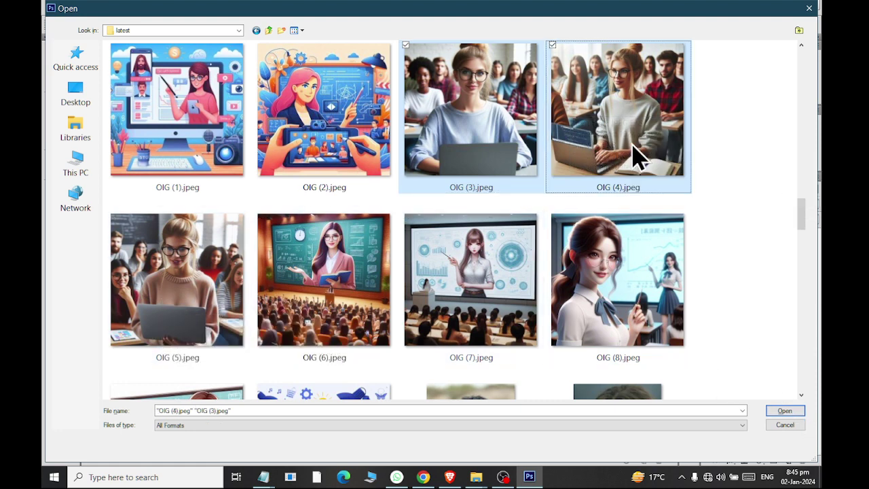
pyautogui.keyDown('ctrl'); pyautogui.click(194, 302); pyautogui.keyUp('ctrl')
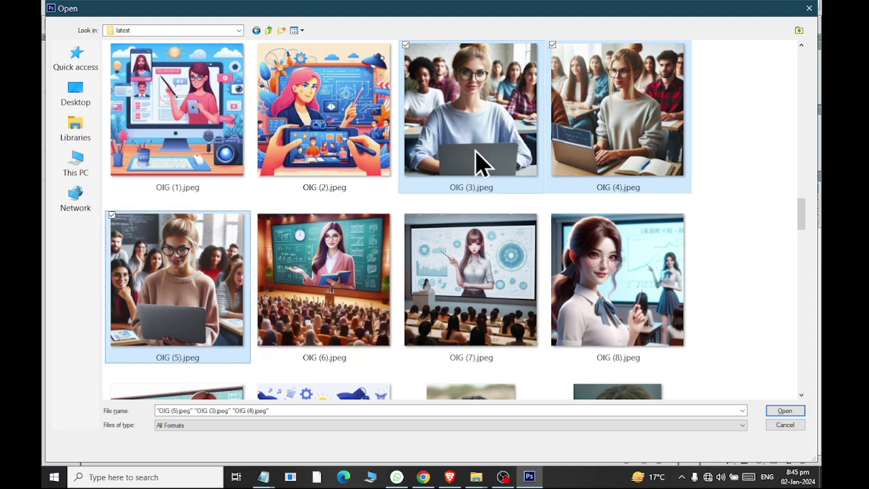
pyautogui.click(786, 411)
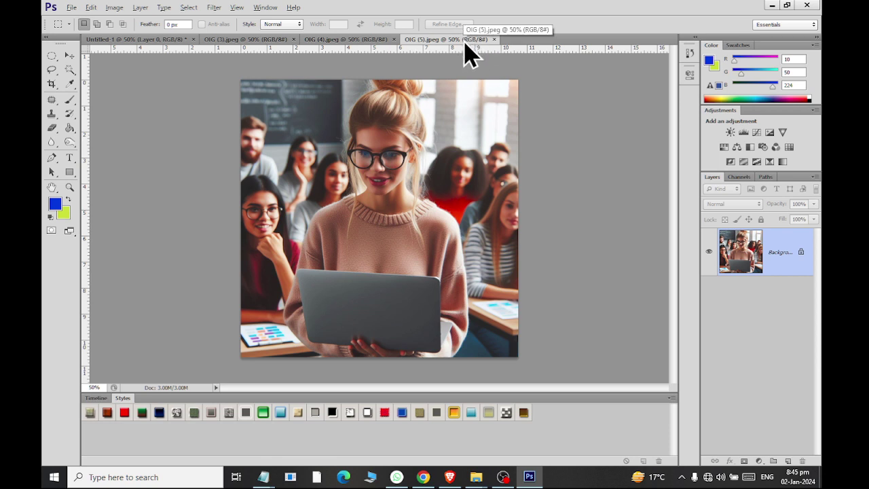
# - Paste the OIG (5) photo into Untitled-1 and close OIG (5).jpeg
pyautogui.hotkey('ctrl', 'a')
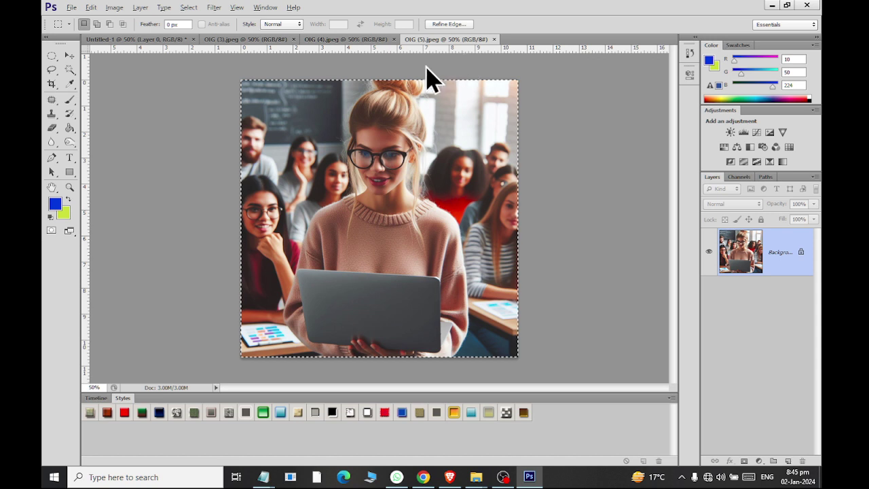
pyautogui.click(134, 40)
pyautogui.hotkey('ctrl', 'v')
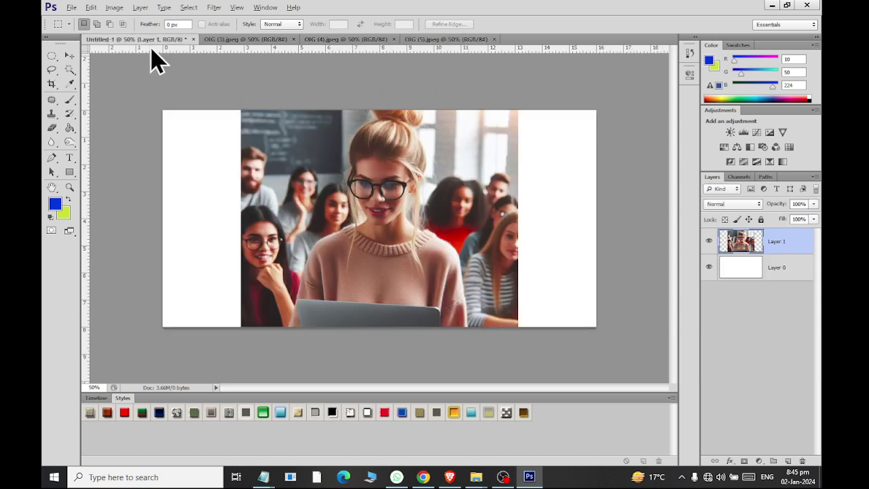
pyautogui.click(461, 40)
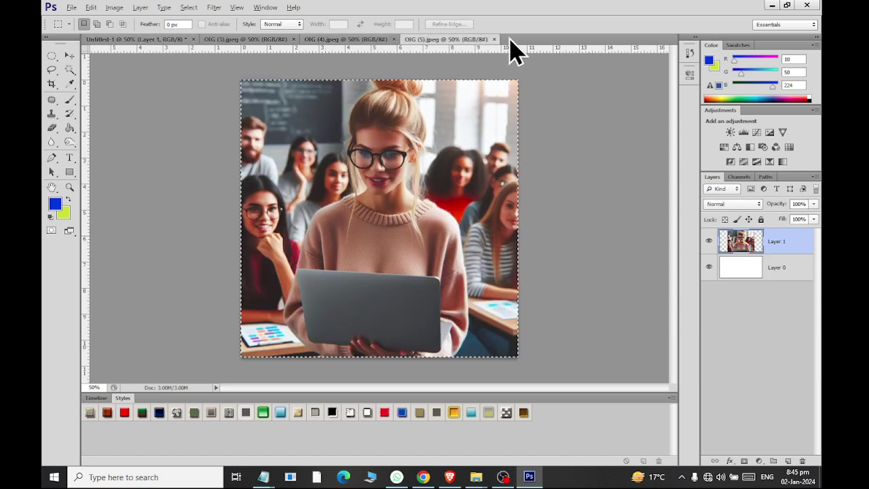
pyautogui.click(494, 39)
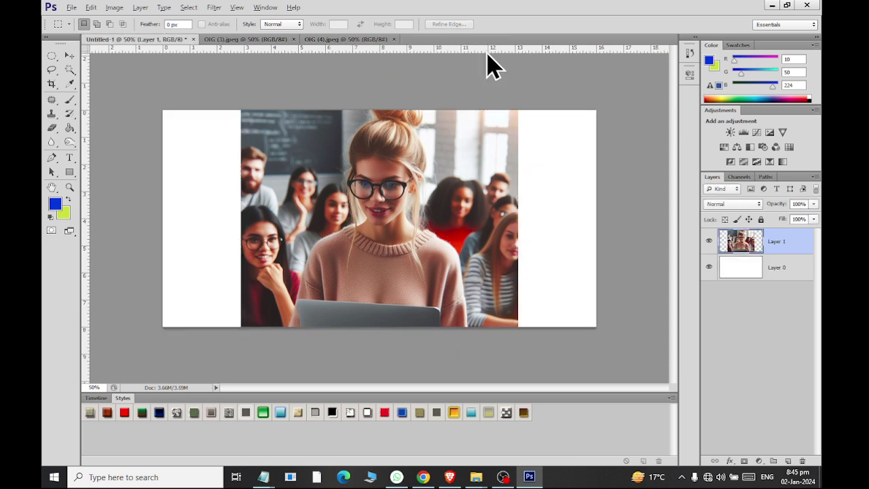
# - Copy the whole OIG (4) photo into Untitled-1 as a new layer and close OIG (4).jpeg
pyautogui.click(378, 40)
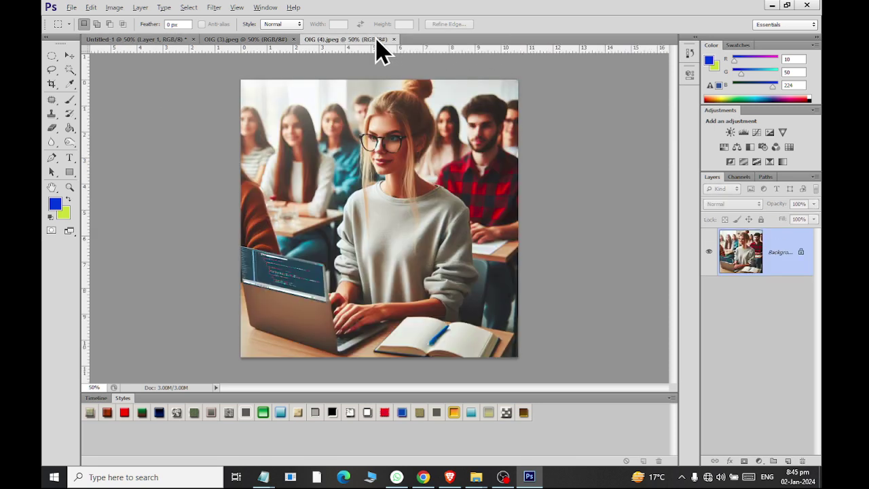
pyautogui.hotkey('ctrl', 'a')
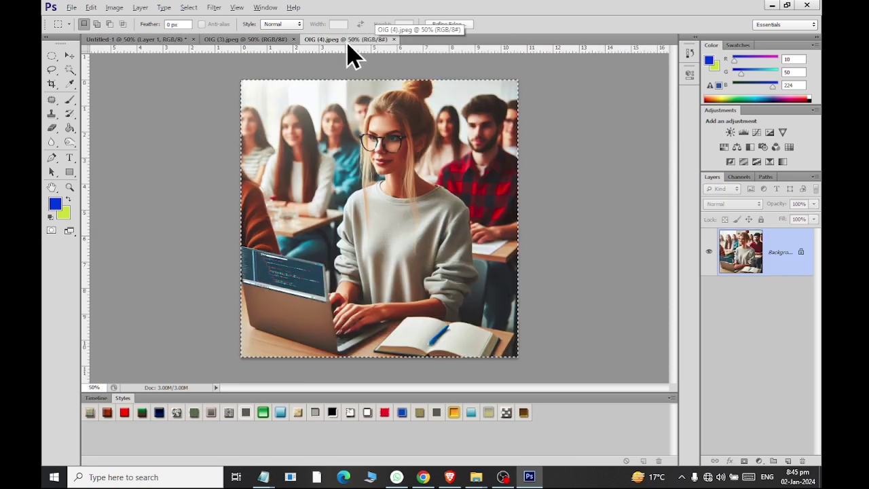
pyautogui.hotkey('ctrl', 'c')
pyautogui.click(170, 40)
pyautogui.hotkey('ctrl', 'v')
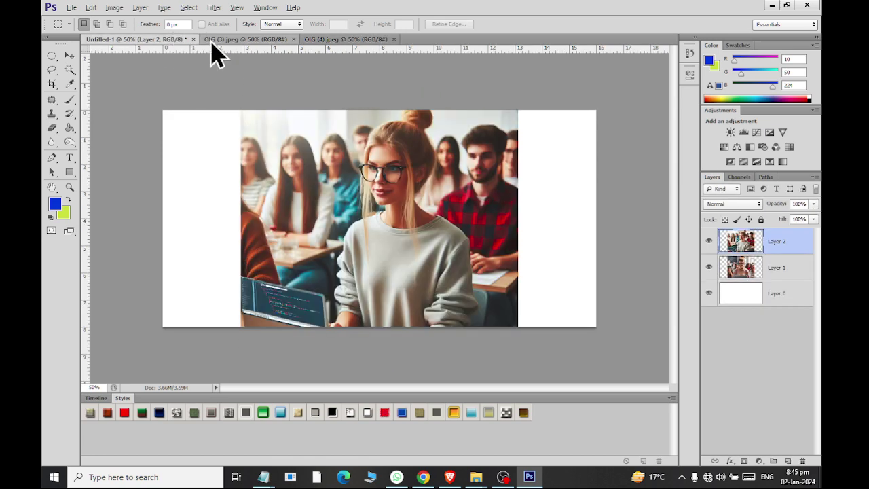
pyautogui.click(333, 41)
pyautogui.hotkey('ctrl', 'w')
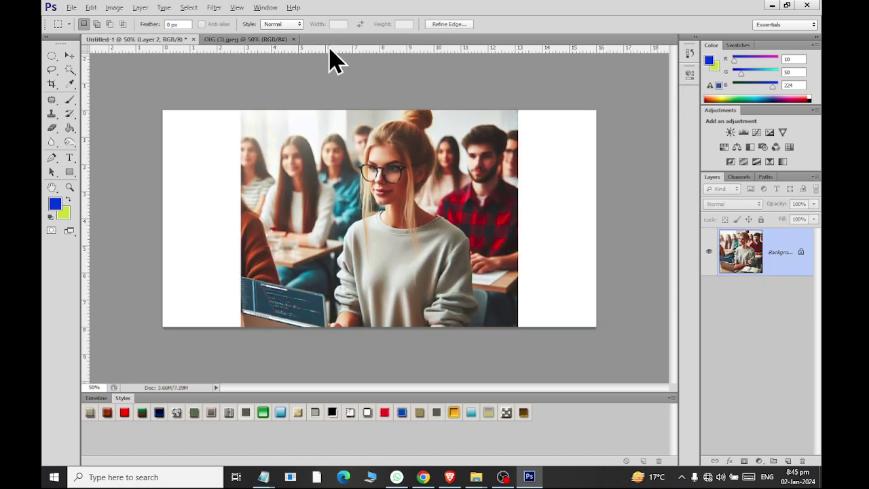
# - Paste the blue-sweater OIG (3) photo into Untitled-1 as Layer 3 and close OIG (3).jpeg
pyautogui.click(251, 41)
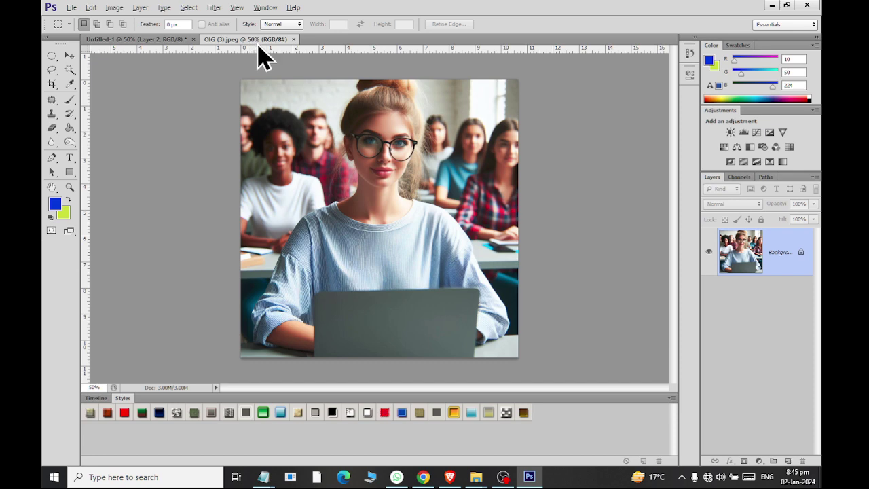
pyautogui.hotkey('ctrl', 'a')
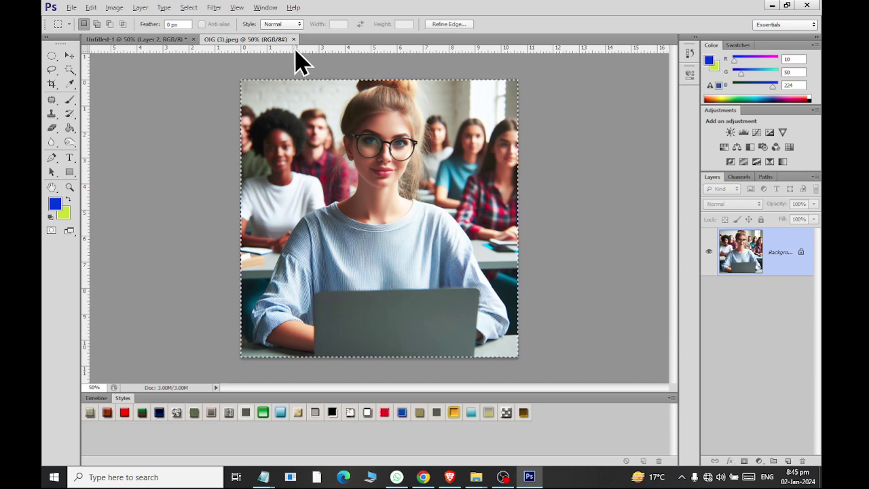
pyautogui.click(158, 41)
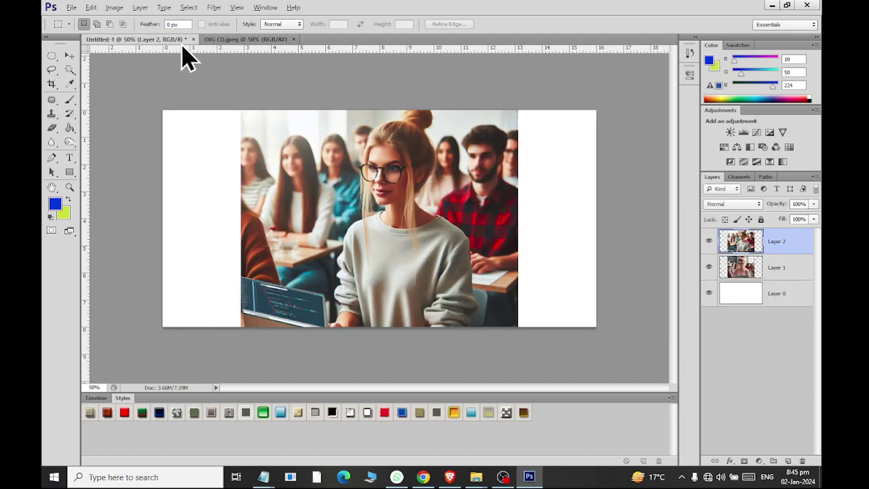
pyautogui.hotkey('ctrl', 'v')
pyautogui.click(280, 41)
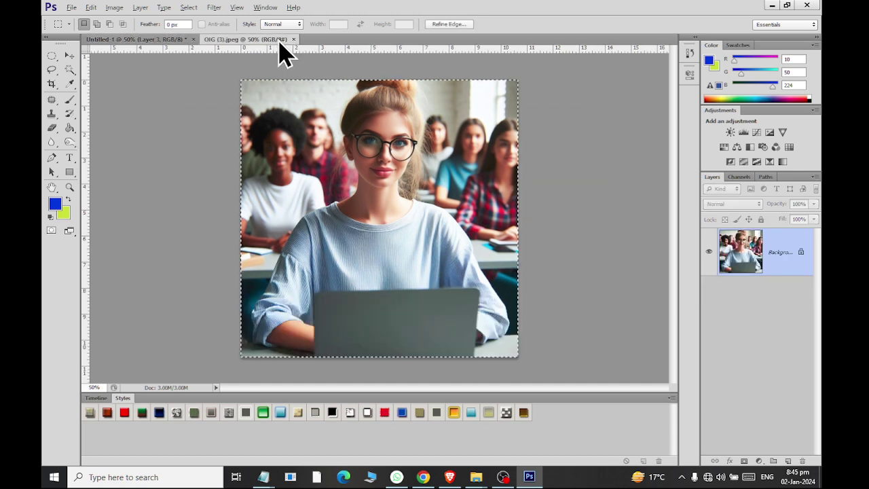
pyautogui.click(294, 39)
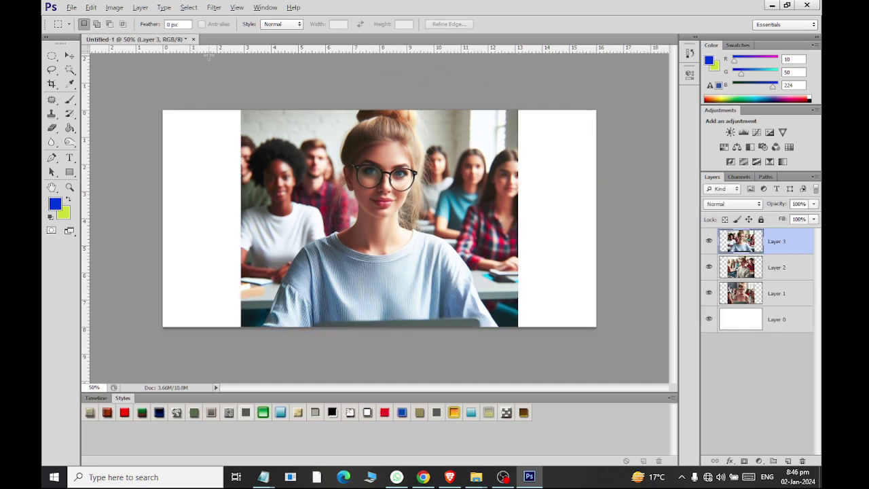
# - Save As into Documents > Ps Files > energetics, entering the name 'Class 11 Collage using Layer Mask'
pyautogui.click(70, 7)
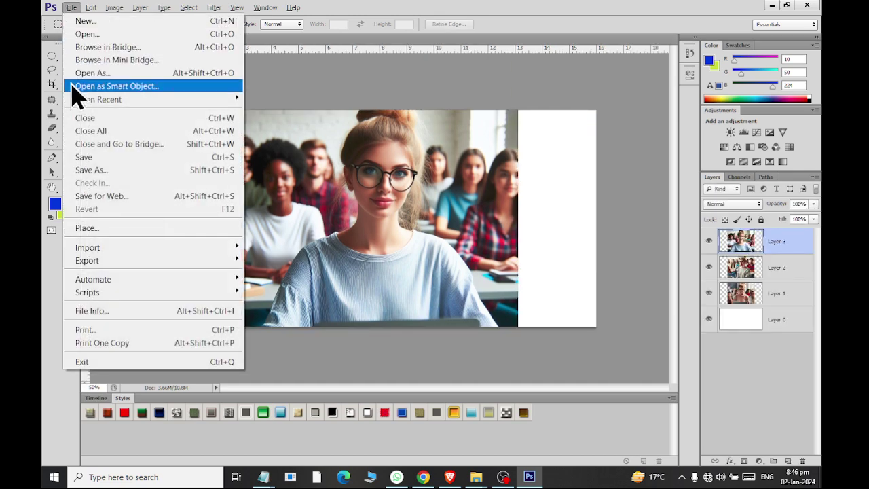
pyautogui.click(80, 159)
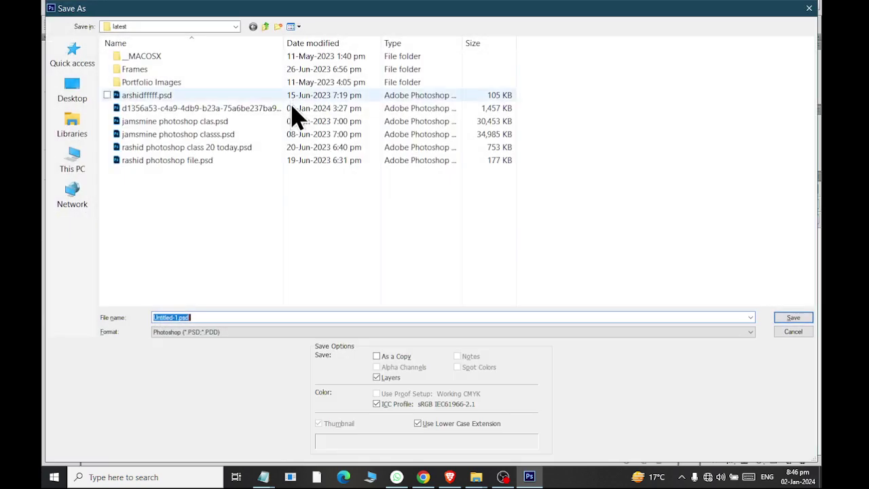
pyautogui.click(94, 134)
pyautogui.doubleClick(269, 75)
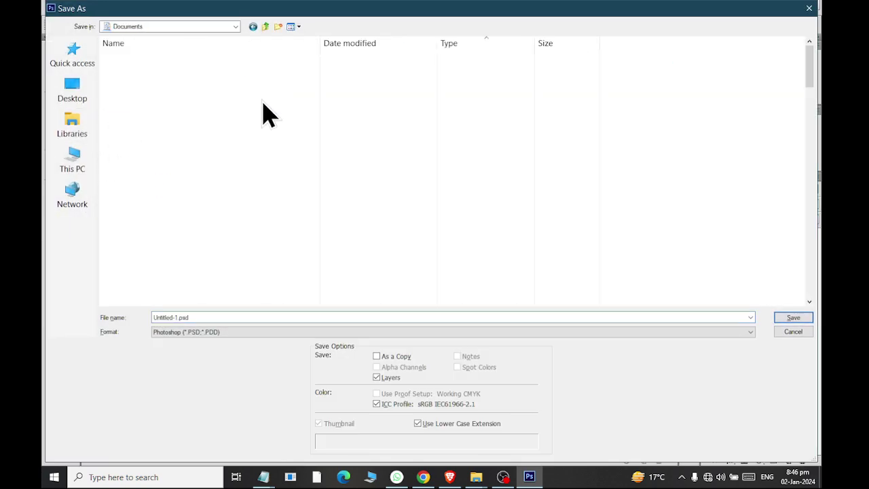
pyautogui.click(257, 125)
pyautogui.write('lat')
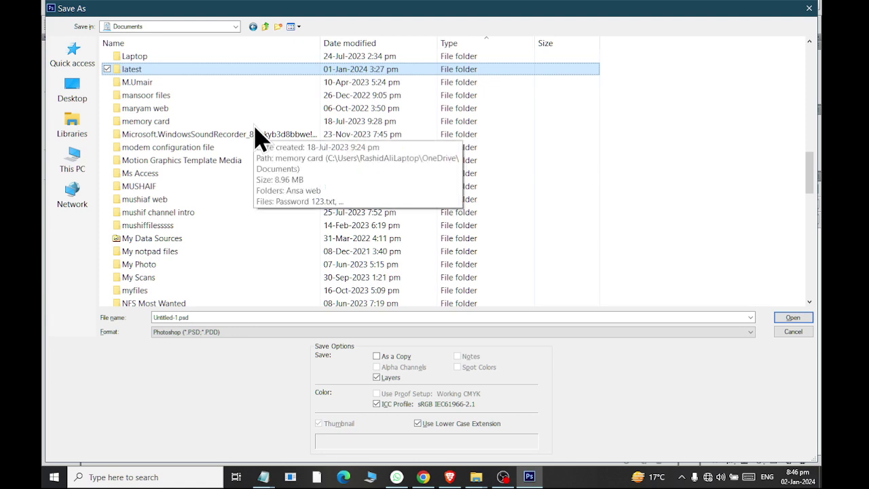
pyautogui.write('ps')
pyautogui.press('Return')
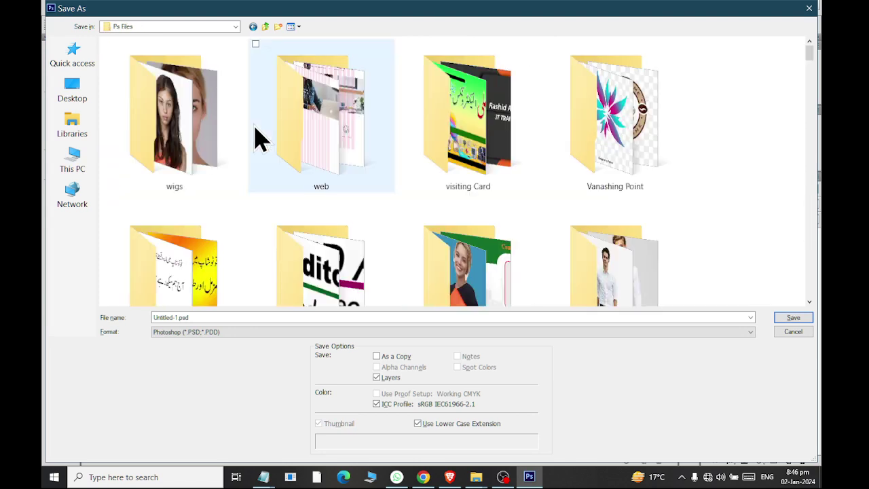
pyautogui.write('en')
pyautogui.press('Return')
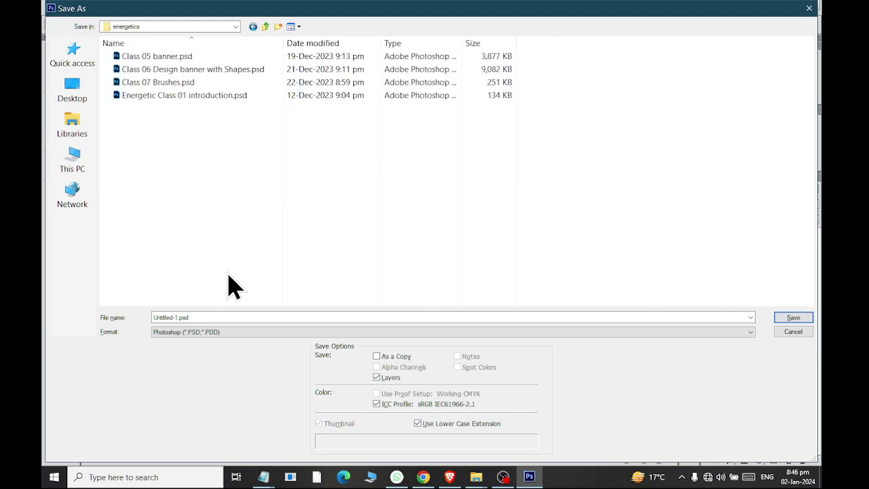
pyautogui.write('Class')
pyautogui.write(' 11 C')
pyautogui.write('o')
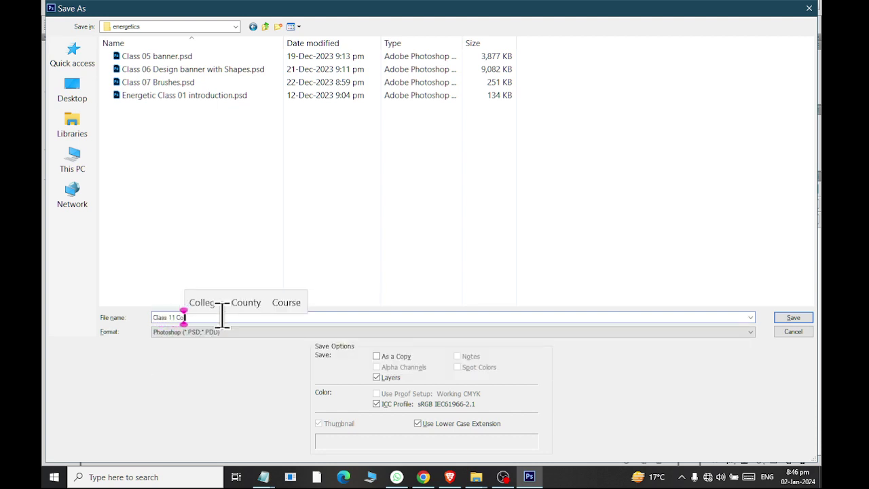
pyautogui.write('llage using')
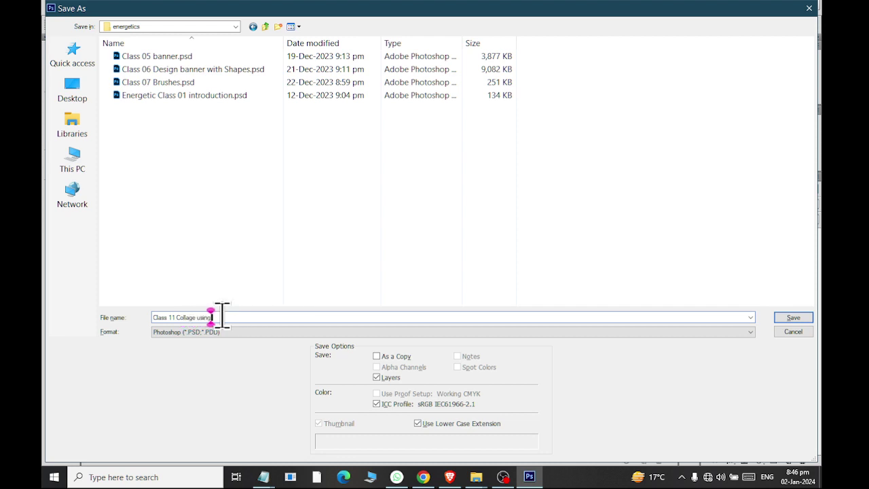
pyautogui.write(' Layer Mas')
# - Finish saving Class 11 Collage using Layer Mask.psd with the default format options and choose the Move tool
pyautogui.press('Return')
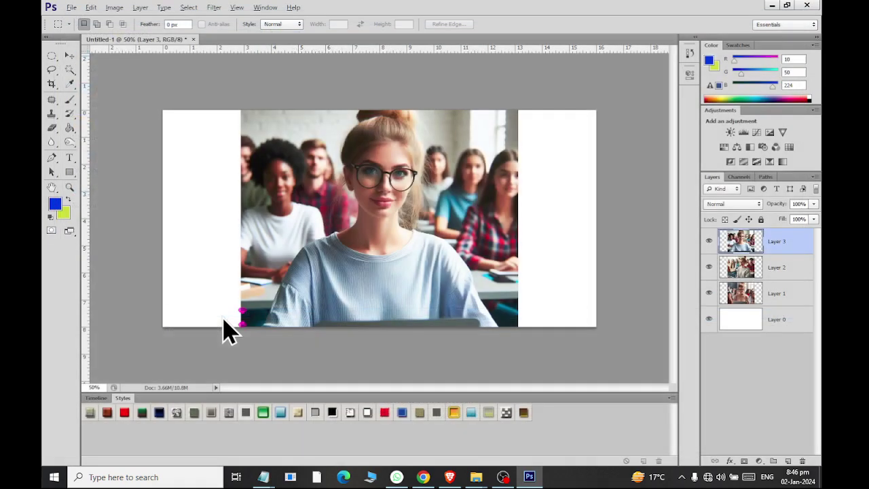
pyautogui.click(595, 145)
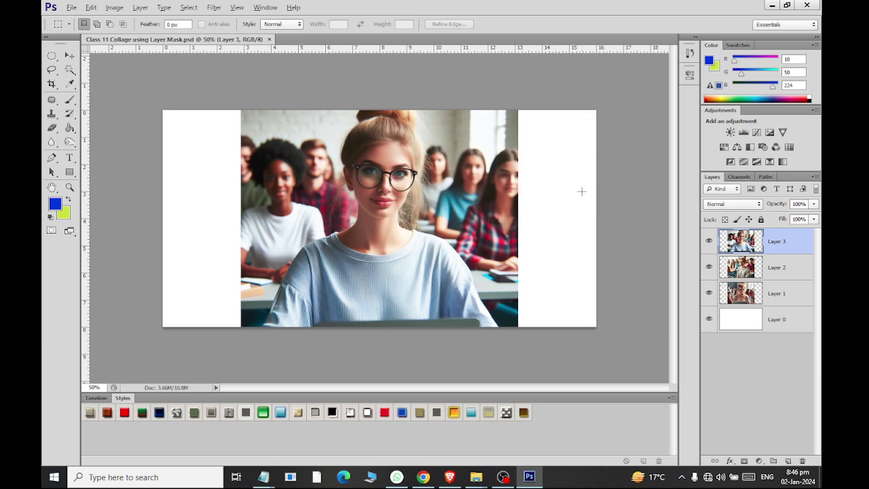
pyautogui.click(70, 55)
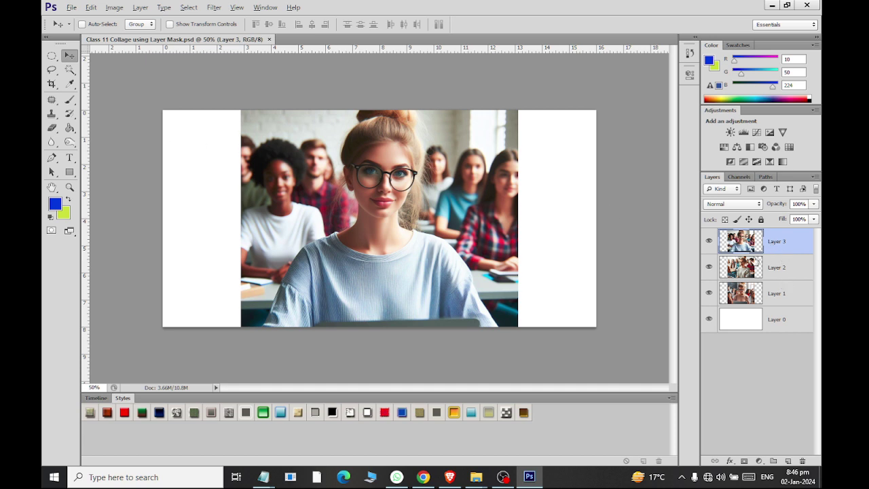
# - Cycle the Layers panel thumbnails through none, small, medium and large, then select Layer 3
pyautogui.click(775, 267)
pyautogui.rightClick(756, 374)
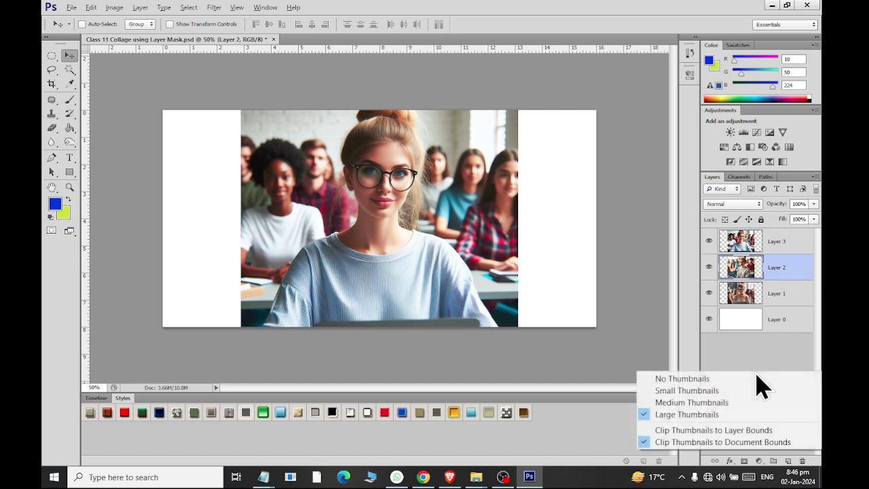
pyautogui.click(746, 389)
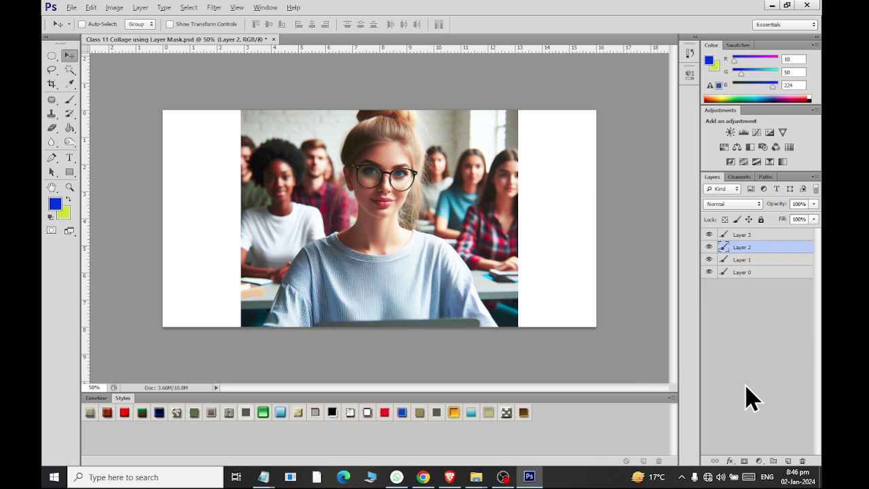
pyautogui.rightClick(746, 388)
pyautogui.click(749, 401)
pyautogui.rightClick(753, 414)
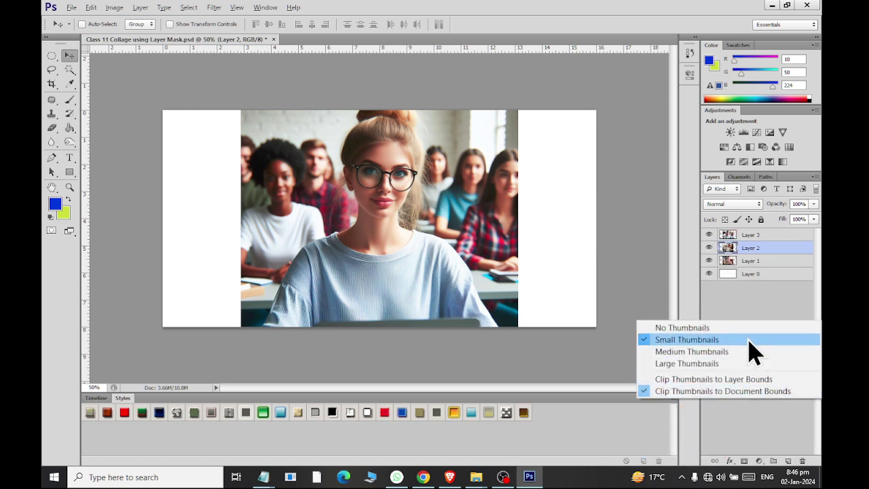
pyautogui.click(754, 352)
pyautogui.rightClick(757, 356)
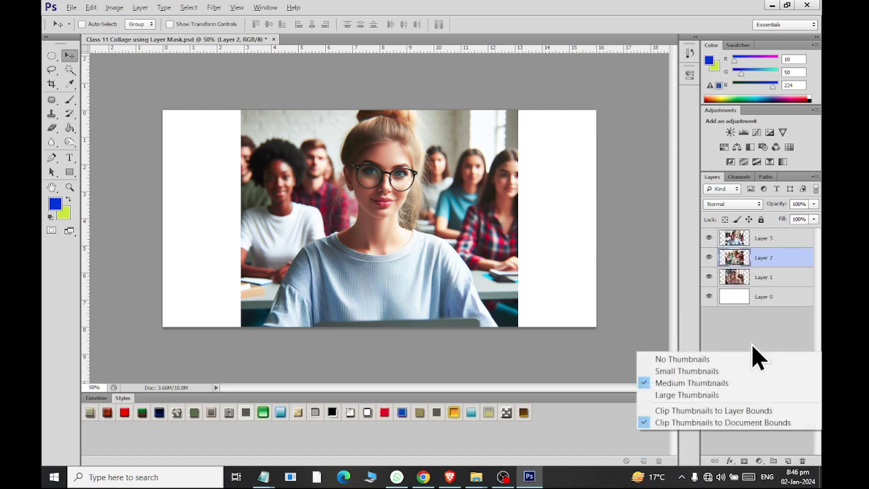
pyautogui.click(751, 394)
pyautogui.click(747, 234)
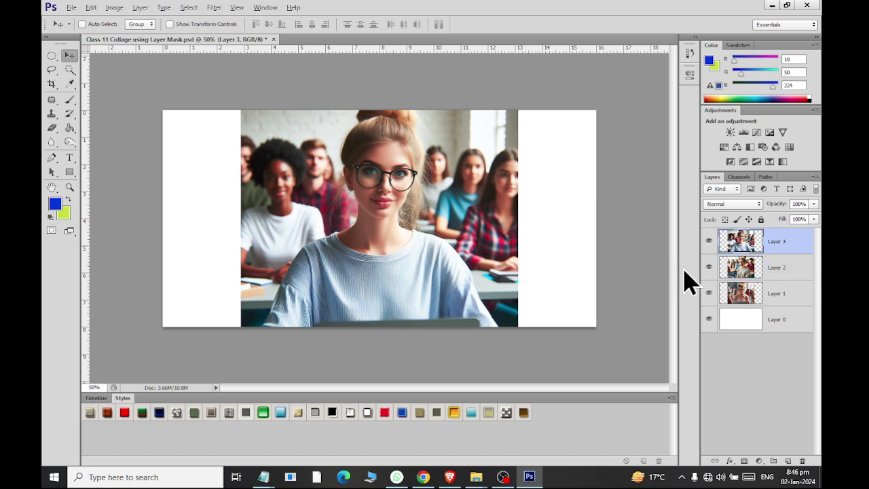
# - Stack Layer 2 above Layer 3 and move the grey-sweater photo to the right half
pyautogui.moveTo(740, 267); pyautogui.dragTo(740, 234)
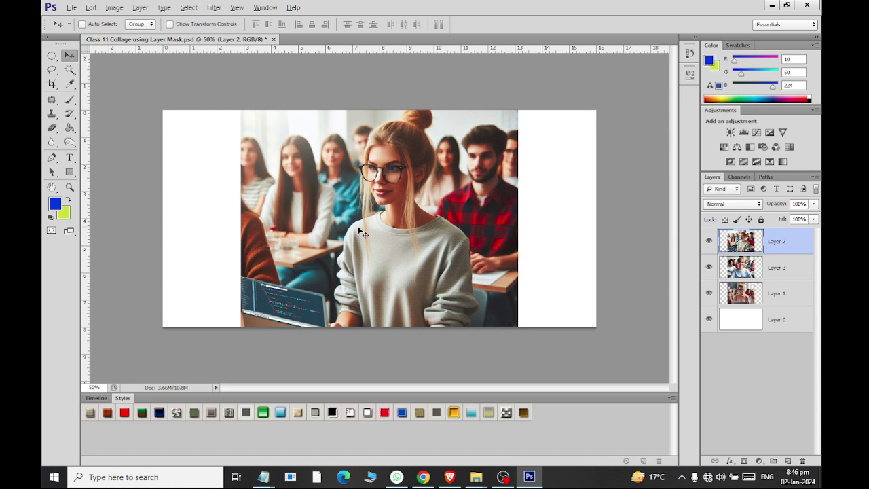
pyautogui.moveTo(359, 229)
pyautogui.mouseDown()
pyautogui.moveTo(493, 221)
pyautogui.moveTo(485, 217)
pyautogui.moveTo(492, 224)
pyautogui.mouseUp()
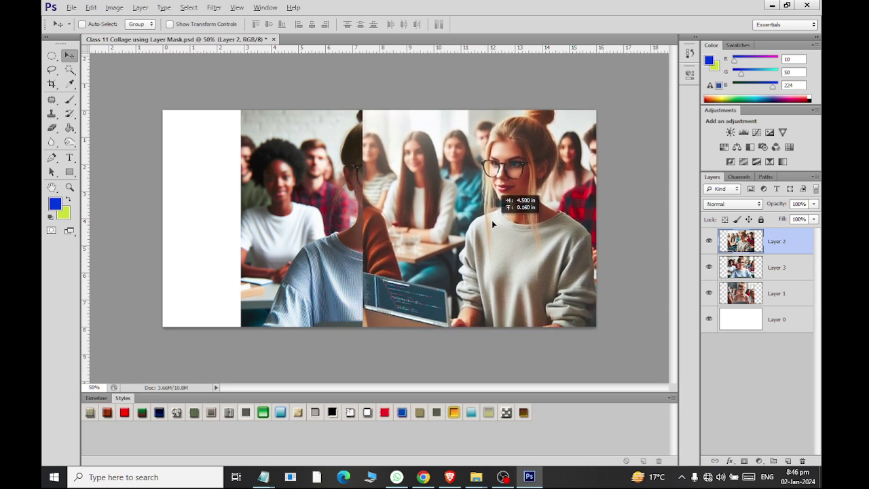
pyautogui.moveTo(493, 225); pyautogui.dragTo(499, 232)
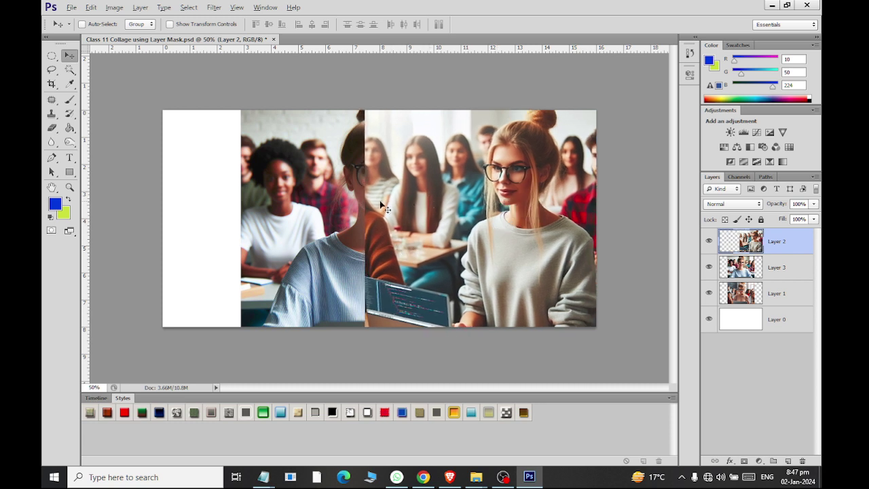
# - Stack Layer 1 above Layer 3 and move the pink-sweater photo to the left half
pyautogui.doubleClick(778, 293)
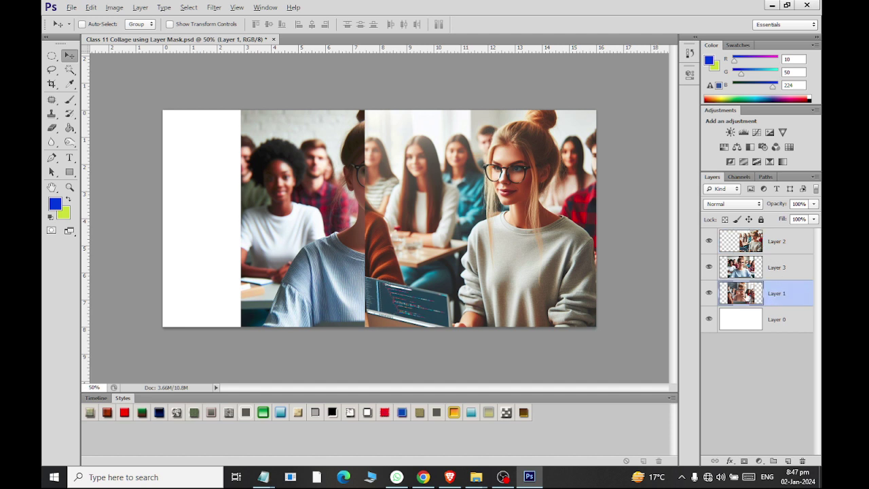
pyautogui.moveTo(747, 294); pyautogui.dragTo(744, 266)
pyautogui.moveTo(322, 257); pyautogui.dragTo(201, 252)
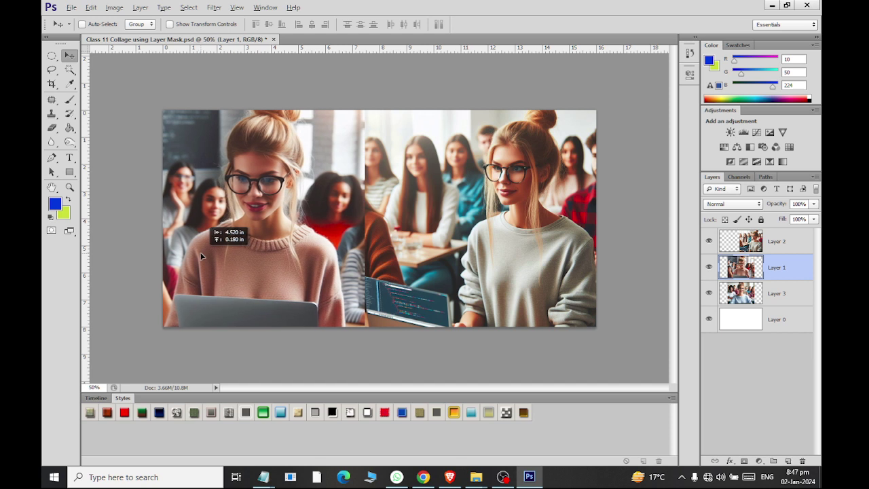
pyautogui.moveTo(201, 252); pyautogui.dragTo(195, 252)
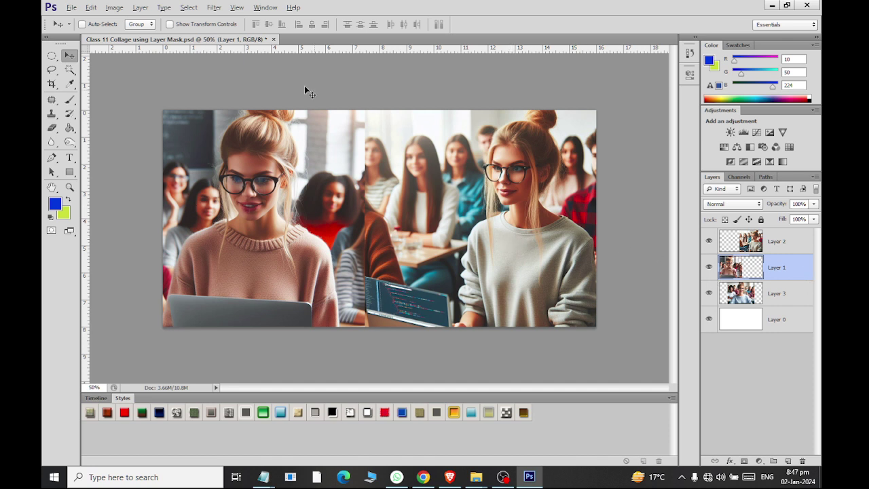
# - Flip the pink-sweater photo horizontally and shift it down to fill the left half
pyautogui.click(90, 7)
pyautogui.moveTo(132, 271)
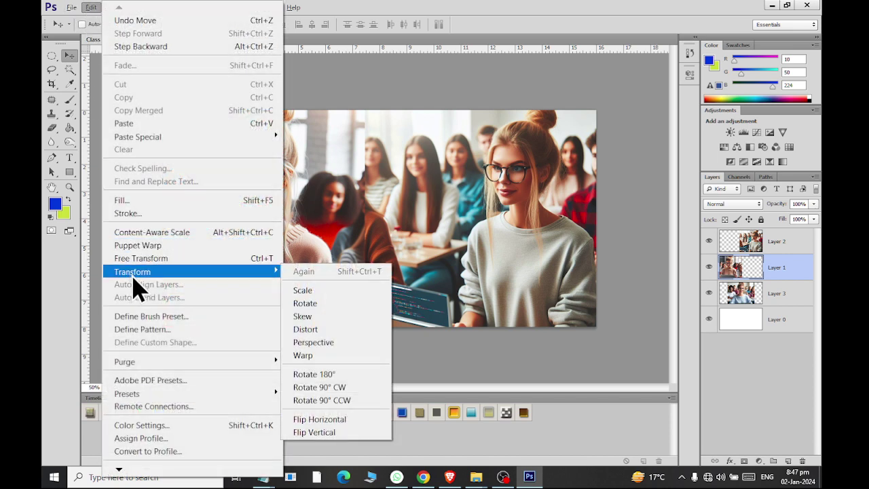
pyautogui.click(353, 421)
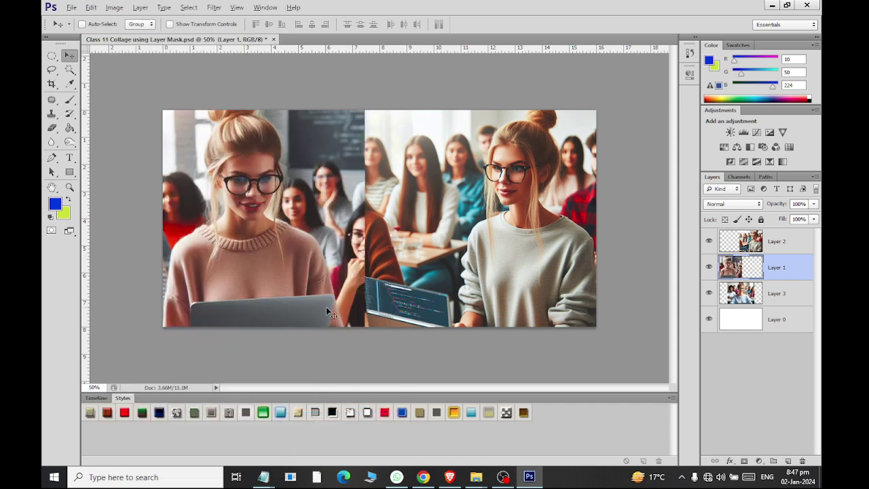
pyautogui.moveTo(266, 256); pyautogui.dragTo(246, 249)
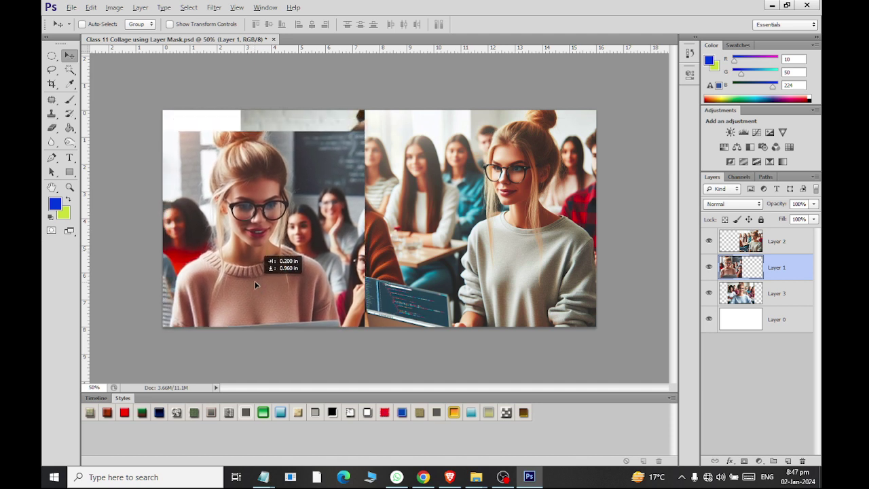
pyautogui.moveTo(246, 249)
pyautogui.mouseDown()
pyautogui.moveTo(252, 288)
pyautogui.moveTo(248, 260)
pyautogui.mouseUp()
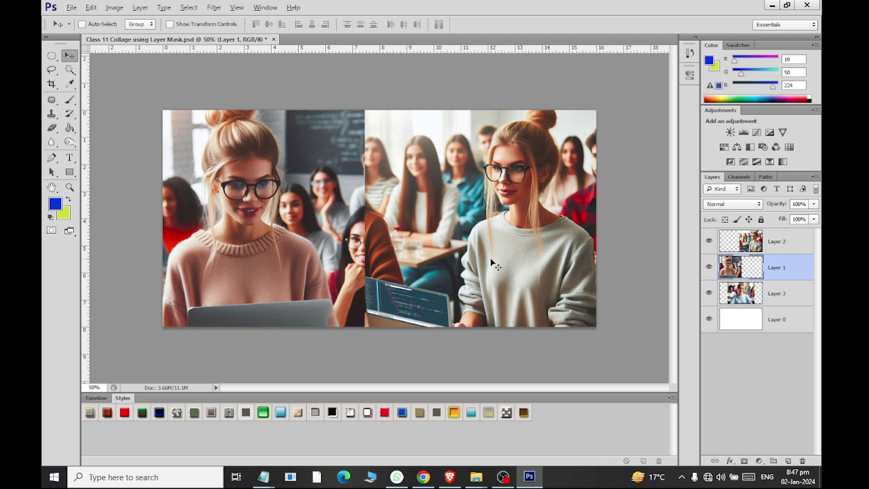
# - Add layer masks to Layers 2, 1 and 3, and target Layer 2's mask with the Brush tool
pyautogui.click(774, 252)
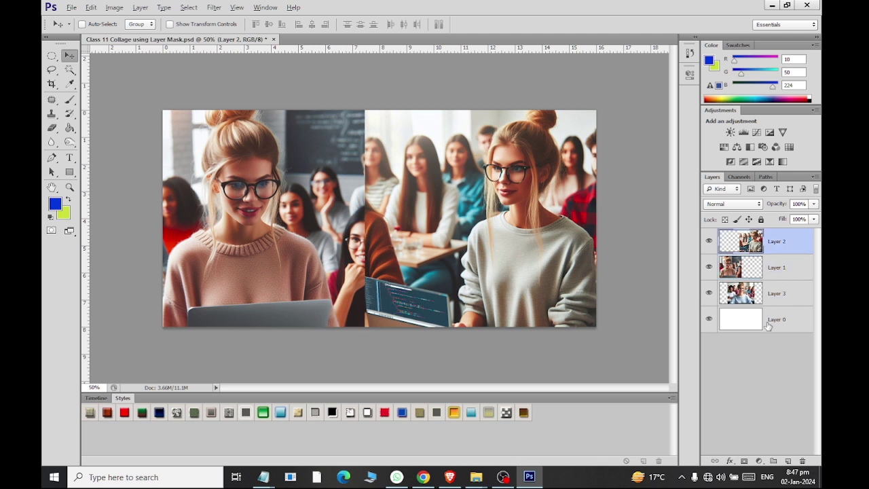
pyautogui.click(744, 461)
pyautogui.click(774, 269)
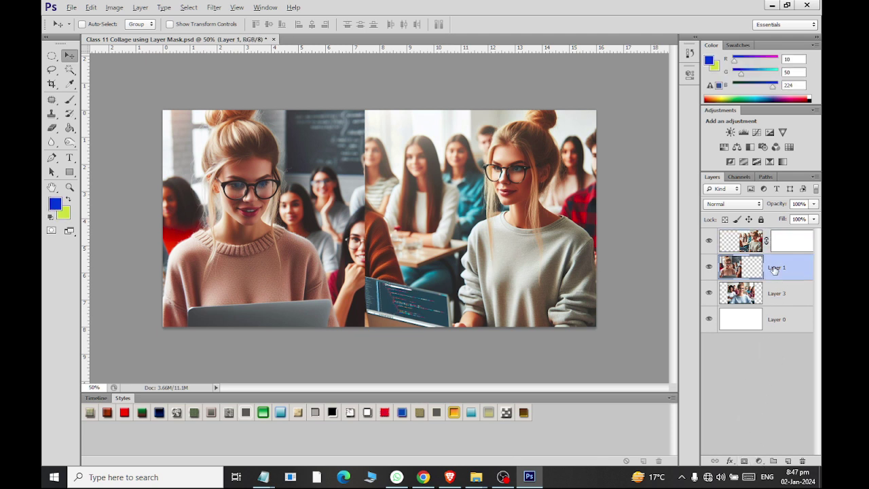
pyautogui.click(744, 461)
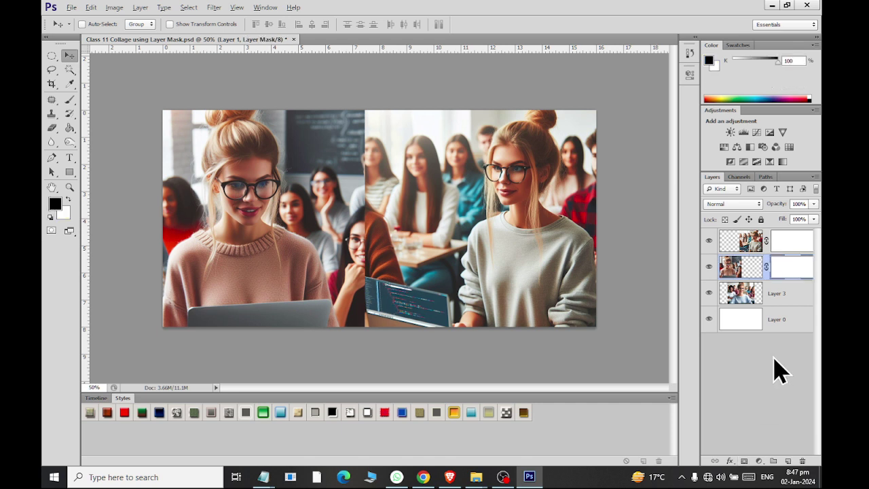
pyautogui.click(784, 293)
pyautogui.click(744, 461)
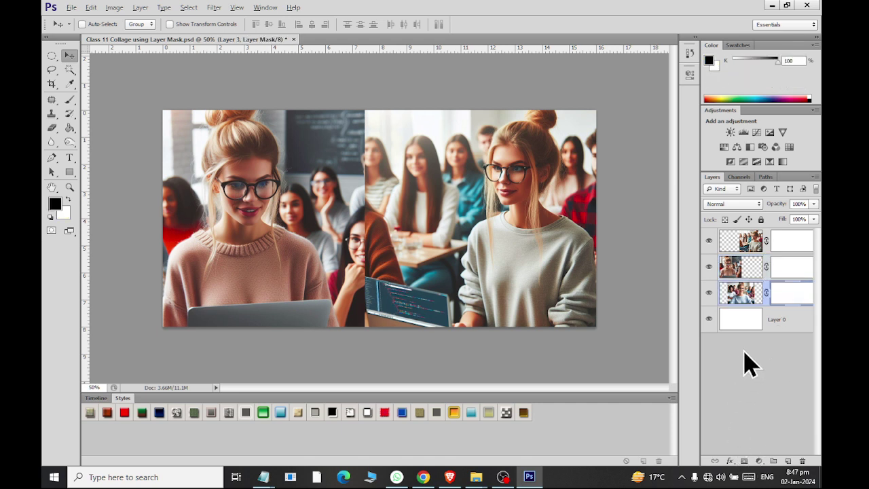
pyautogui.click(791, 243)
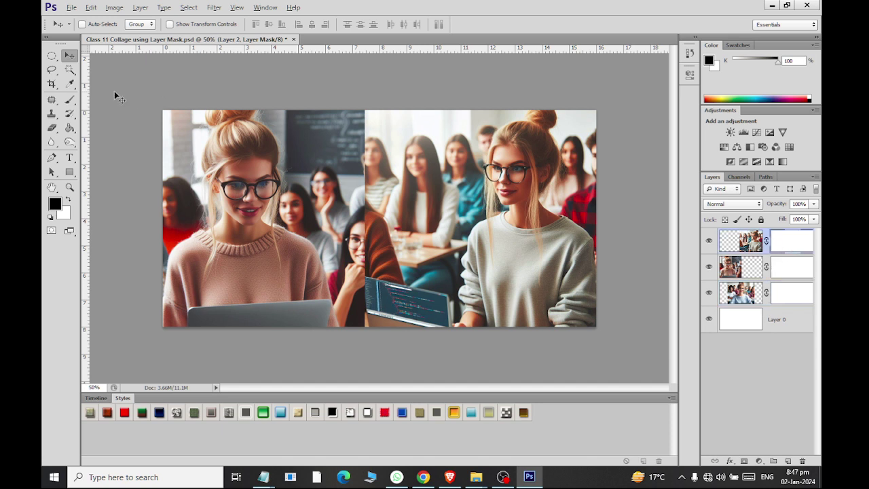
pyautogui.click(70, 99)
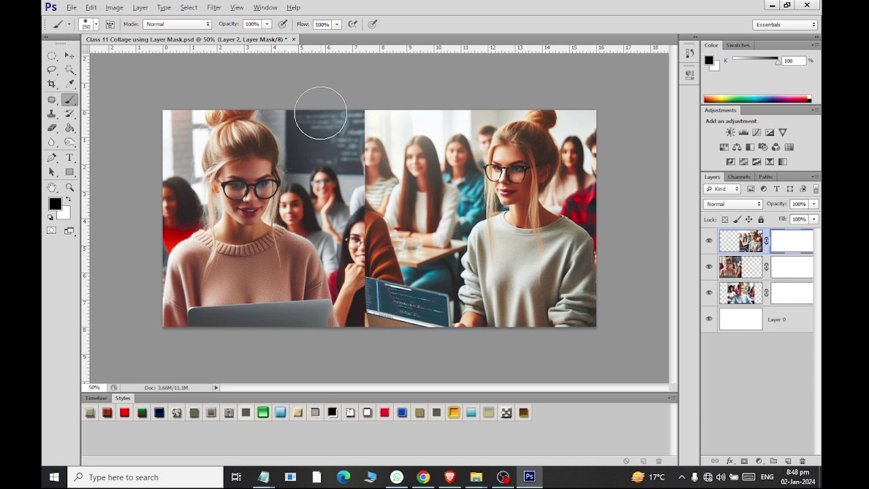
# - Paint black along the centre seam on Layer 2's mask, touching up one lower spot with white
pyautogui.moveTo(330, 116)
pyautogui.mouseDown()
pyautogui.moveTo(400, 159)
pyautogui.moveTo(434, 251)
pyautogui.moveTo(387, 310)
pyautogui.moveTo(369, 320)
pyautogui.moveTo(397, 139)
pyautogui.mouseUp()
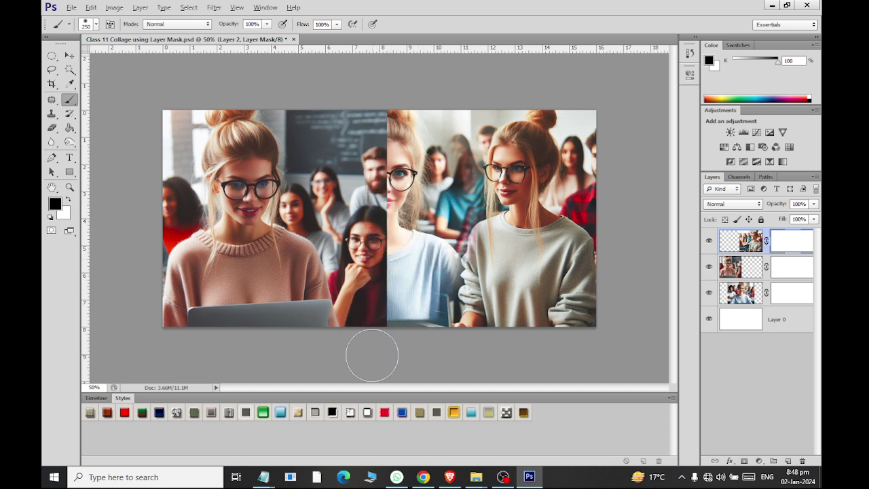
pyautogui.moveTo(401, 290)
pyautogui.mouseDown()
pyautogui.moveTo(388, 120)
pyautogui.moveTo(378, 301)
pyautogui.moveTo(380, 310)
pyautogui.moveTo(388, 285)
pyautogui.moveTo(431, 320)
pyautogui.mouseUp()
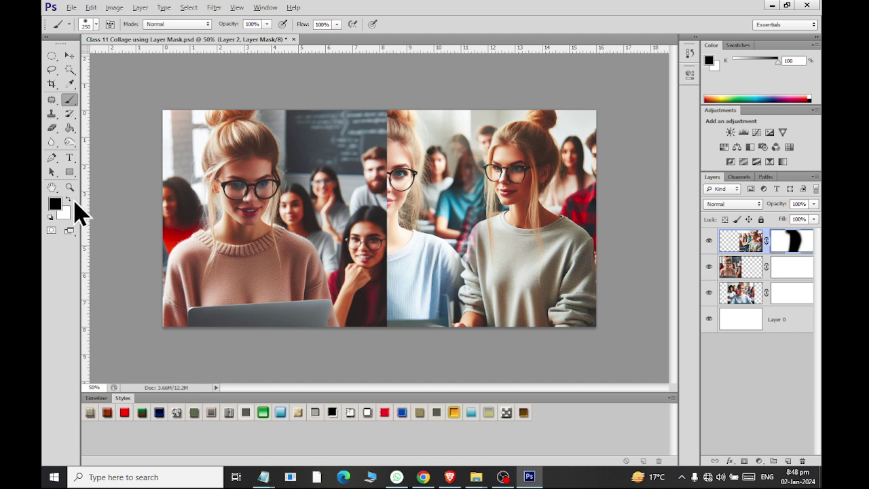
pyautogui.click(72, 201)
pyautogui.moveTo(456, 307)
pyautogui.mouseDown()
pyautogui.moveTo(459, 330)
pyautogui.moveTo(385, 336)
pyautogui.moveTo(419, 326)
pyautogui.moveTo(391, 313)
pyautogui.moveTo(370, 320)
pyautogui.moveTo(460, 350)
pyautogui.mouseUp()
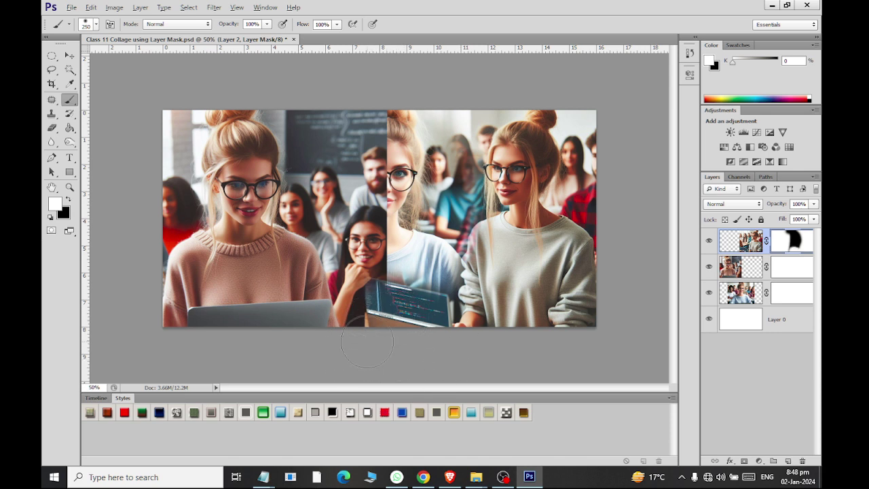
pyautogui.click(67, 198)
pyautogui.moveTo(368, 346); pyautogui.dragTo(407, 349)
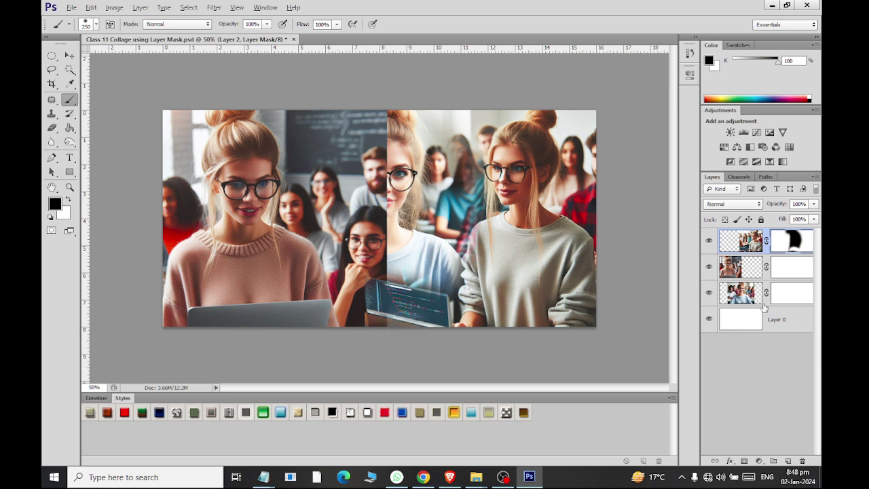
# - Paint black on Layer 1's and the top layer's masks to reveal the middle woman and blend the seams
pyautogui.click(789, 267)
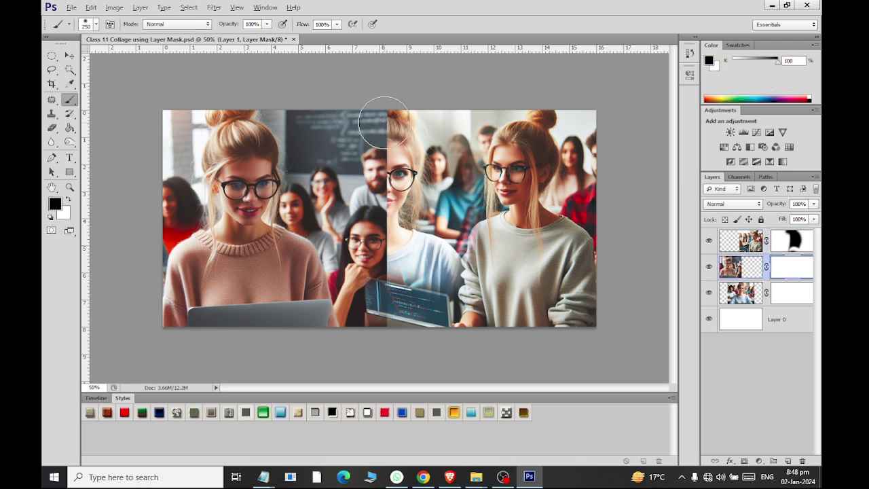
pyautogui.moveTo(383, 123)
pyautogui.mouseDown()
pyautogui.moveTo(367, 309)
pyautogui.moveTo(355, 250)
pyautogui.moveTo(368, 155)
pyautogui.moveTo(364, 265)
pyautogui.moveTo(420, 120)
pyautogui.moveTo(409, 155)
pyautogui.moveTo(383, 187)
pyautogui.mouseUp()
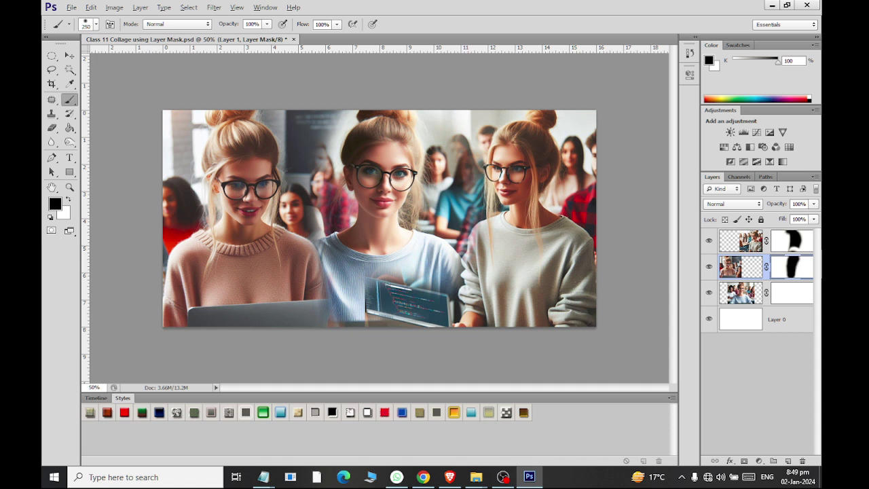
pyautogui.click(807, 247)
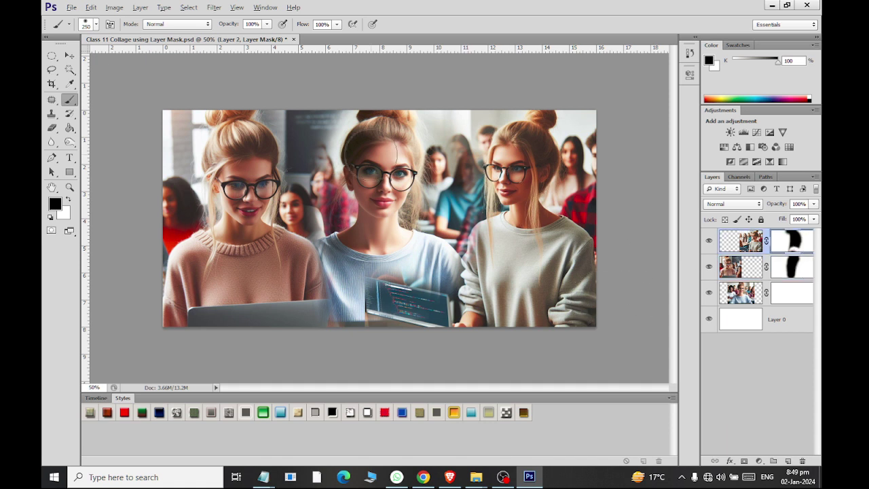
pyautogui.moveTo(360, 153); pyautogui.dragTo(432, 116)
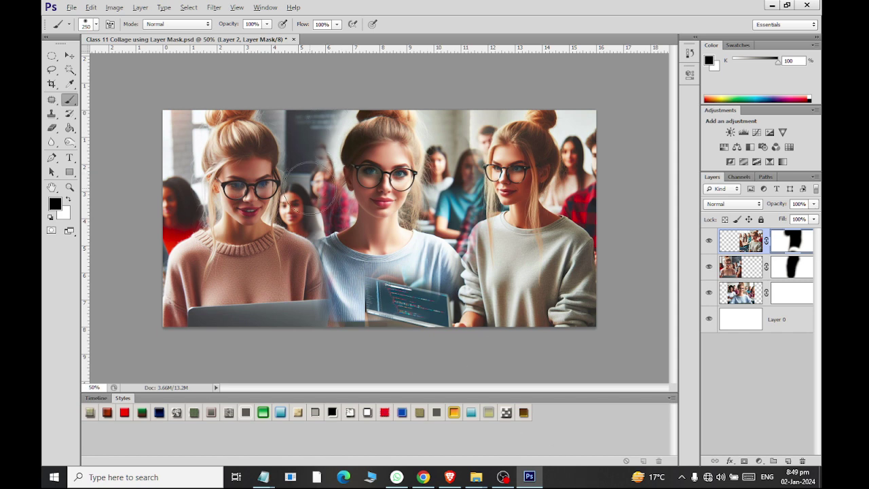
pyautogui.click(781, 269)
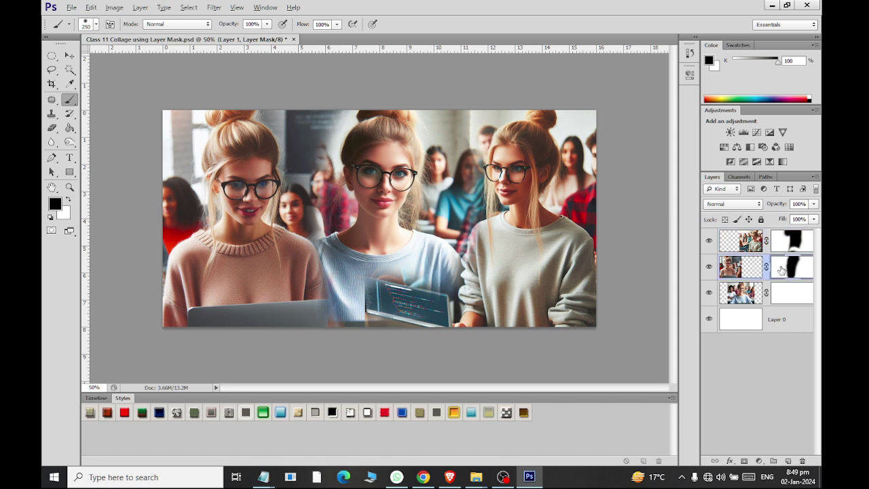
pyautogui.moveTo(316, 153); pyautogui.dragTo(330, 173)
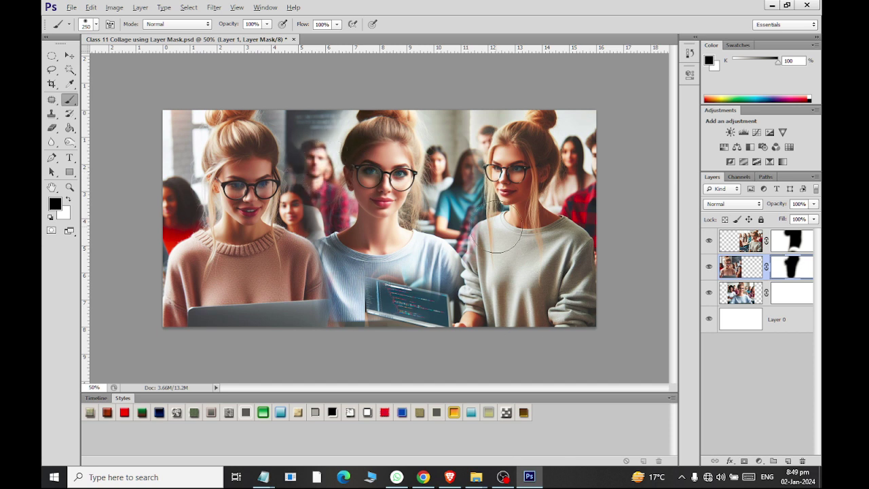
pyautogui.click(709, 241)
pyautogui.click(709, 241)
pyautogui.click(709, 267)
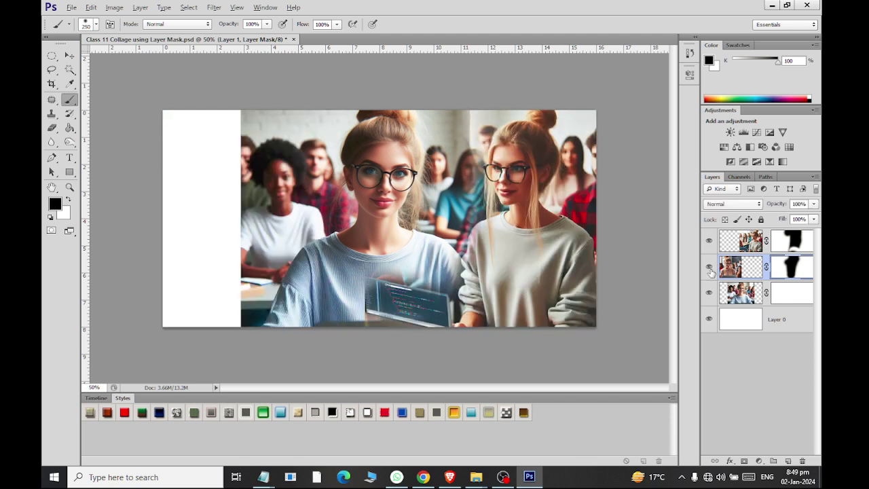
pyautogui.click(709, 267)
pyautogui.click(709, 293)
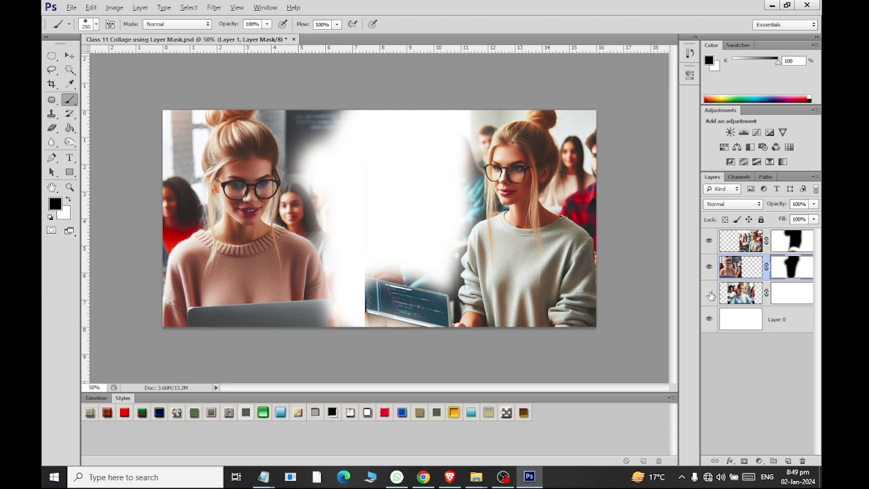
pyautogui.click(709, 293)
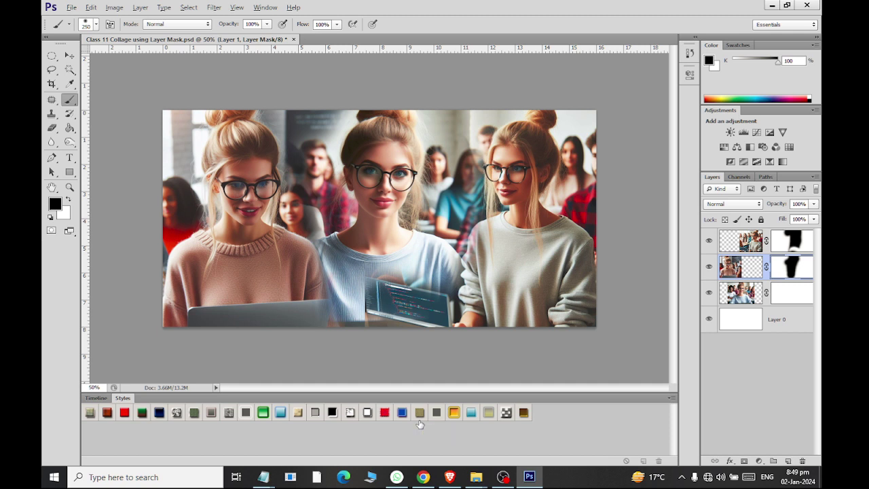
# - Add the headline text 'WOMEN IT EDUCATION MPOWERMENT' over the left woman on the top layer
pyautogui.click(741, 247)
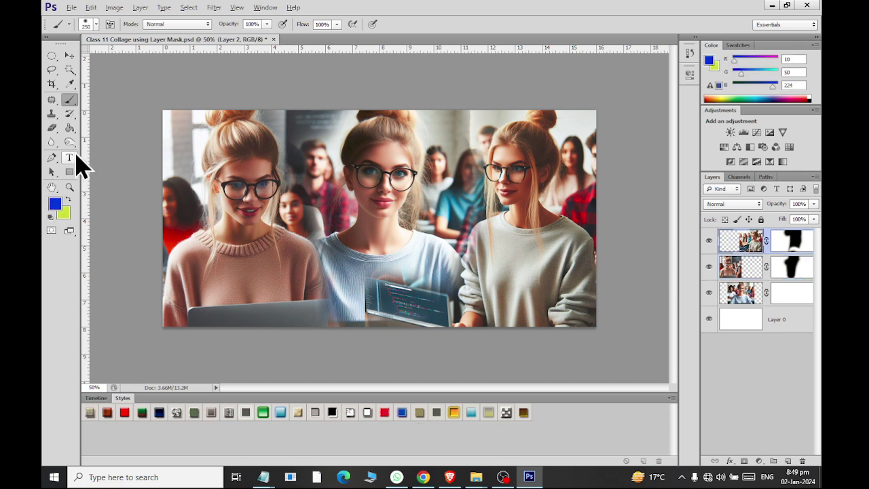
pyautogui.click(70, 158)
pyautogui.click(239, 235)
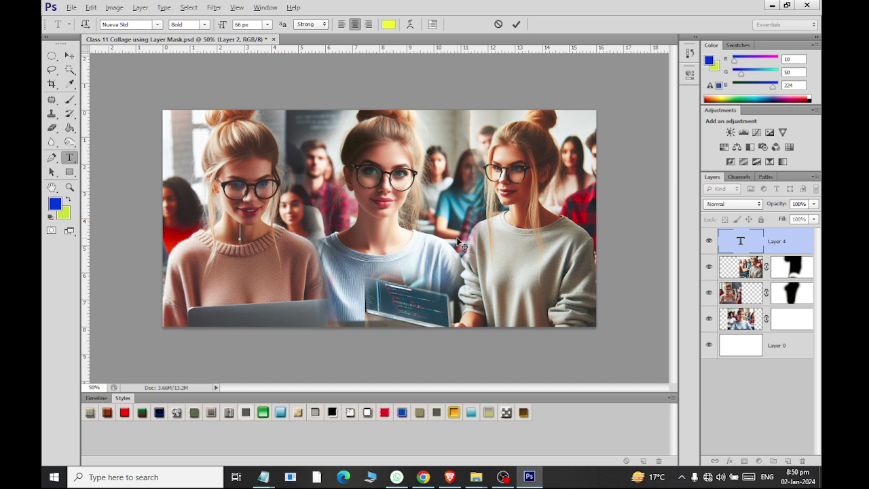
pyautogui.write('WO')
pyautogui.write('MEN')
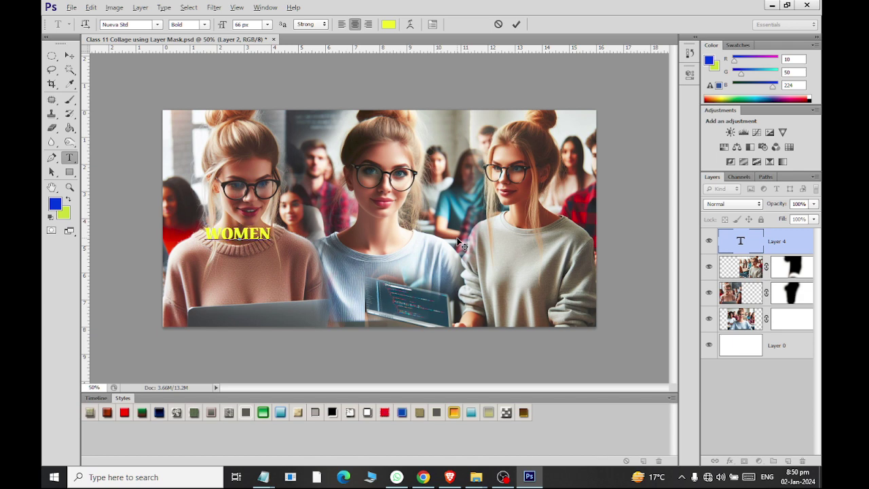
pyautogui.write(' IT ED')
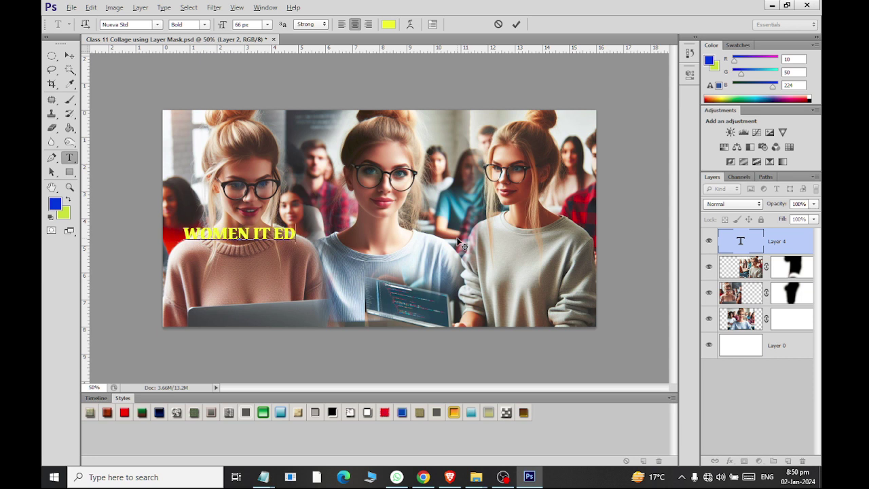
pyautogui.write('UCATION ')
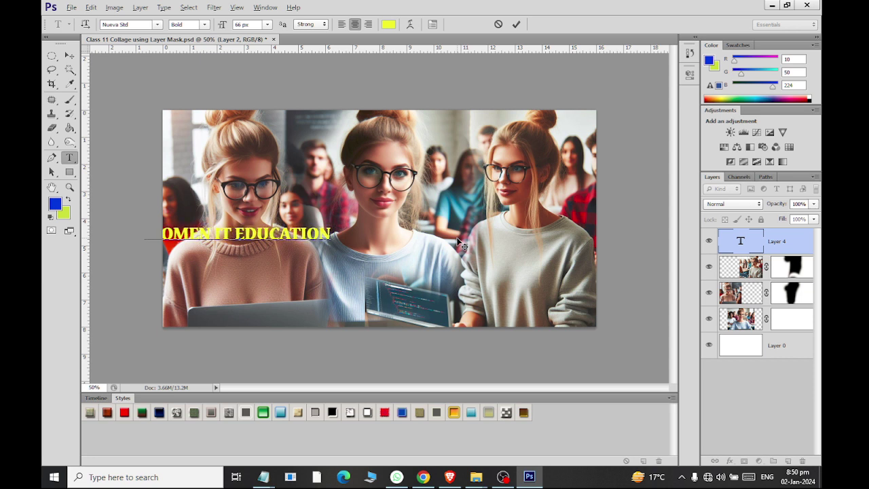
pyautogui.write('MPO')
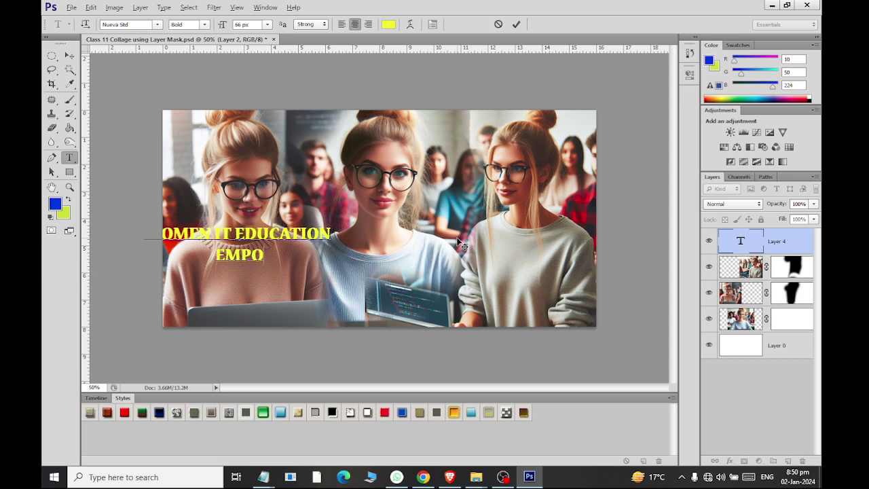
pyautogui.write('WERMENT')
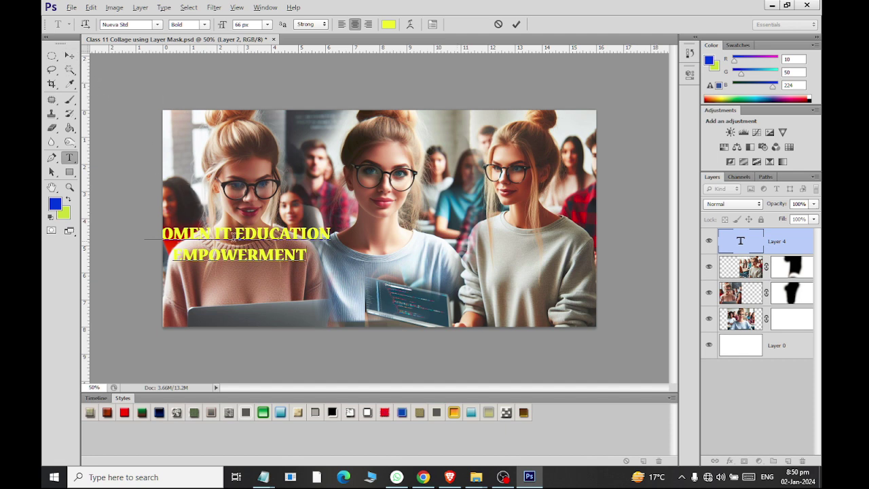
pyautogui.click(69, 55)
# - Move the headline toward the lower centre and enlarge it to about double size
pyautogui.moveTo(258, 248)
pyautogui.mouseDown()
pyautogui.moveTo(407, 269)
pyautogui.moveTo(406, 278)
pyautogui.mouseUp()
pyautogui.hotkey('ctrl', 't')
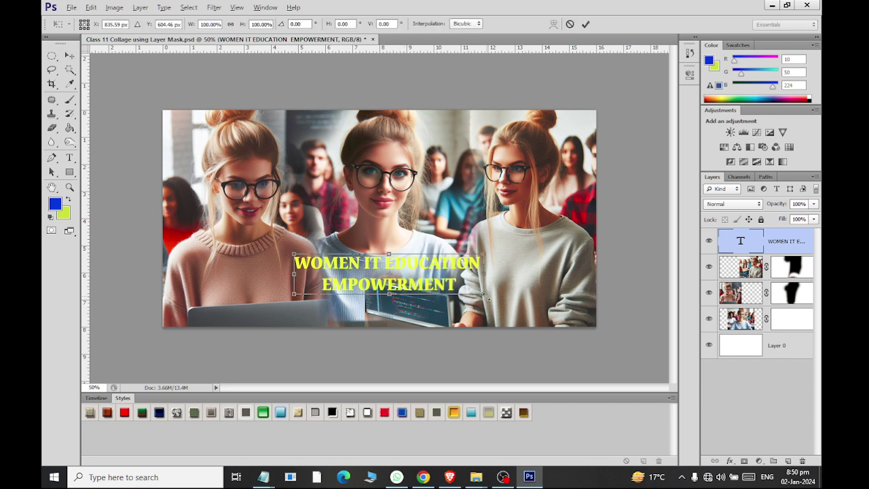
pyautogui.moveTo(486, 296)
pyautogui.mouseDown()
pyautogui.moveTo(588, 332)
pyautogui.moveTo(571, 332)
pyautogui.mouseUp()
pyautogui.moveTo(388, 273); pyautogui.dragTo(385, 280)
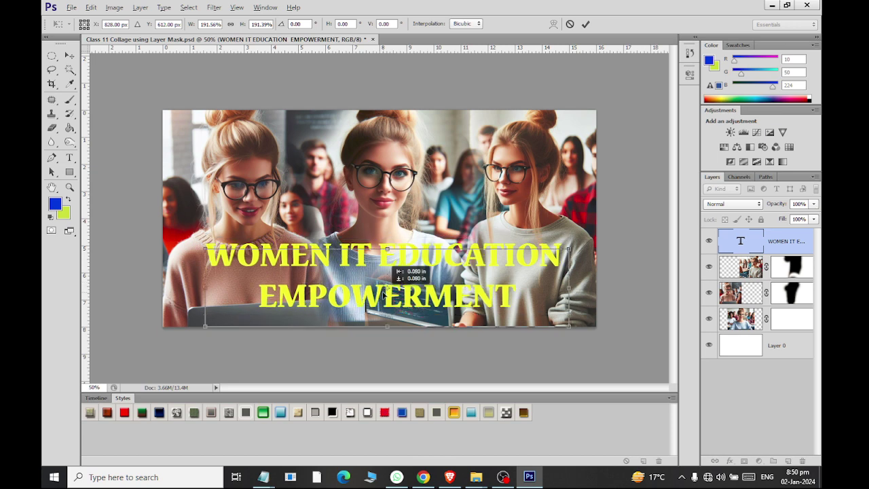
pyautogui.click(70, 56)
pyautogui.click(372, 184)
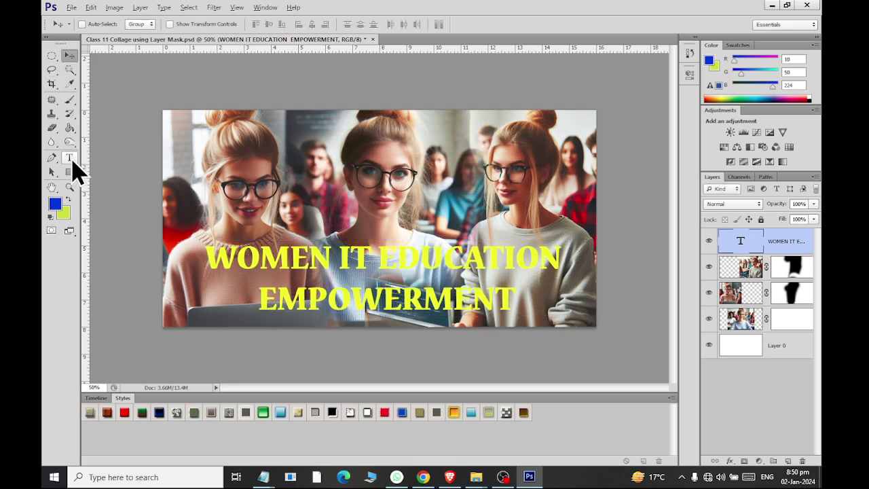
# - Change the whole headline's text colour to white
pyautogui.click(68, 158)
pyautogui.doubleClick(242, 260)
pyautogui.hotkey('ctrl', 'a')
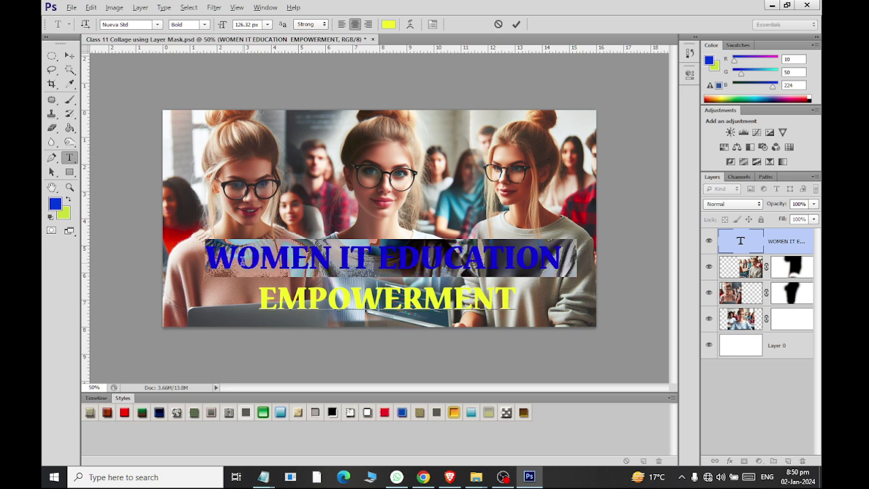
pyautogui.click(389, 24)
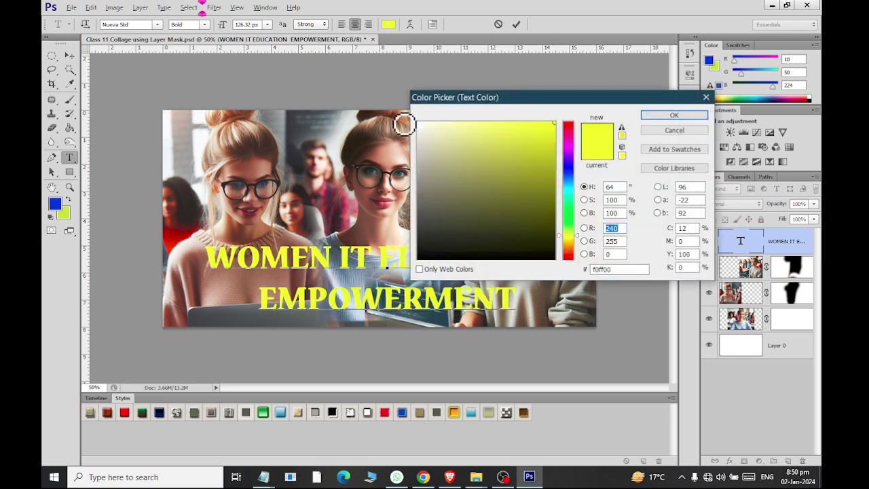
pyautogui.click(403, 122)
pyautogui.moveTo(432, 121); pyautogui.dragTo(416, 120)
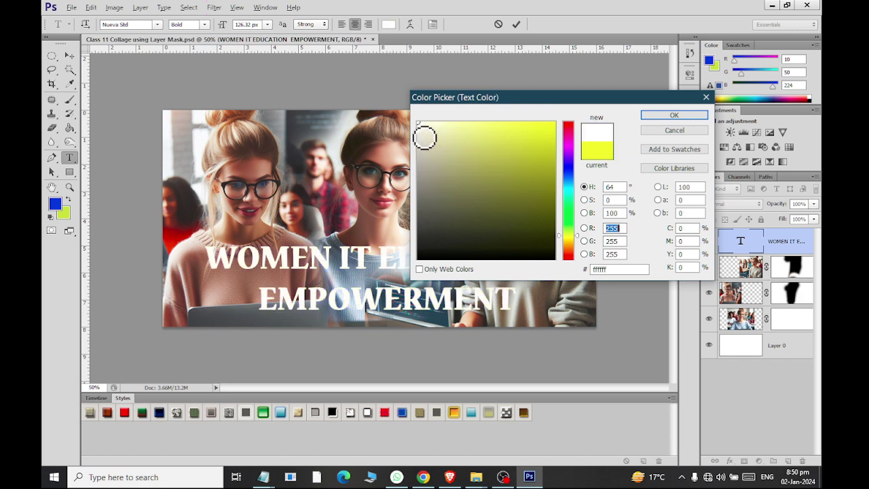
pyautogui.click(669, 115)
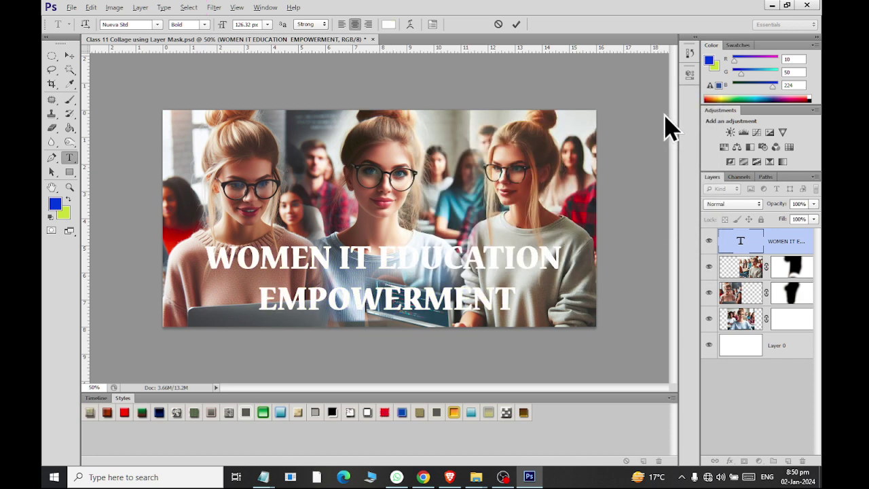
pyautogui.click(71, 56)
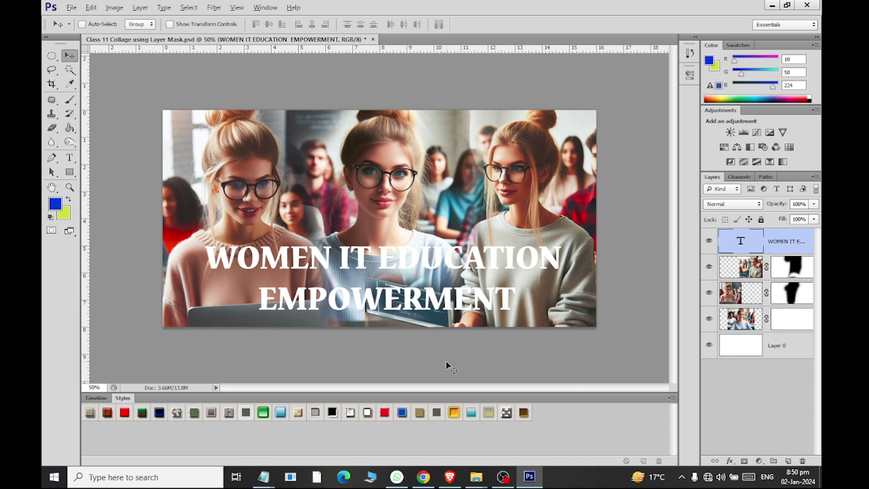
# - Draw a black rectangle behind the title, place the title layer above it, and set the rectangle to 59% opacity
pyautogui.click(69, 172)
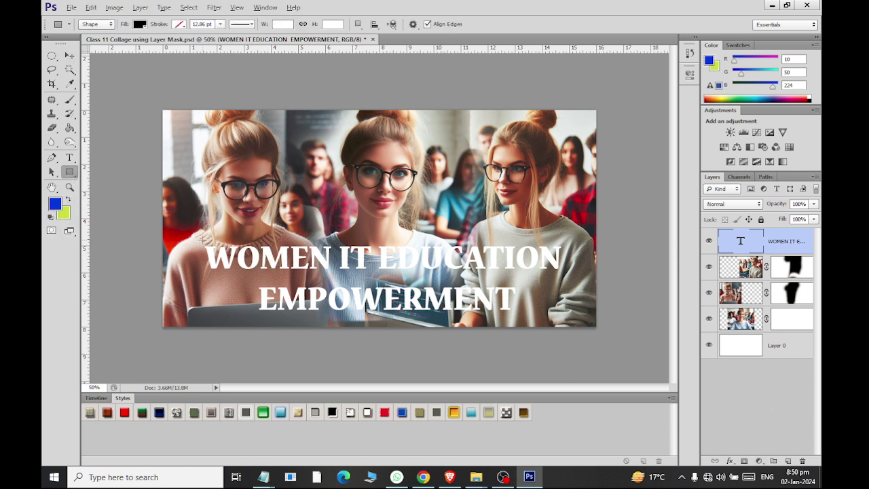
pyautogui.moveTo(197, 239); pyautogui.dragTo(570, 317)
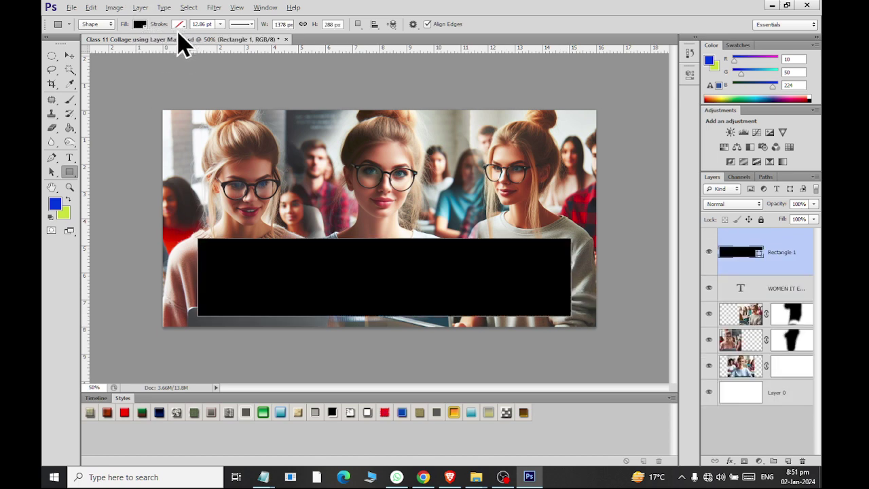
pyautogui.click(69, 55)
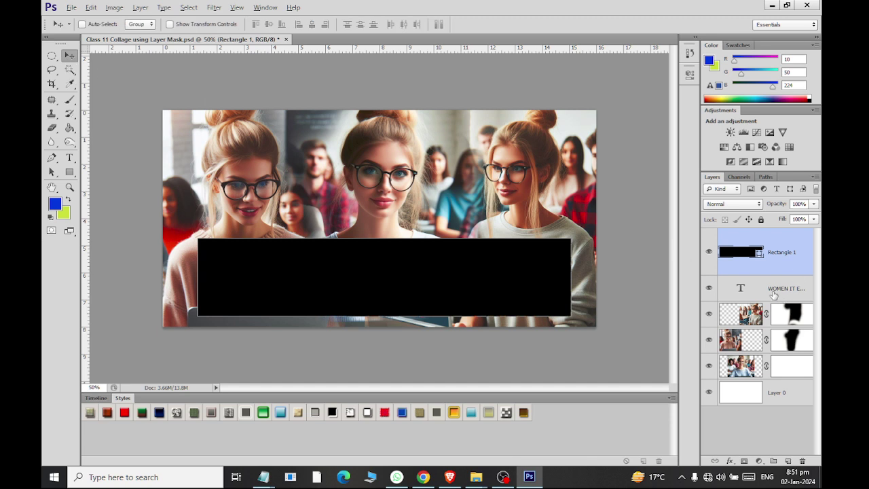
pyautogui.moveTo(773, 294); pyautogui.dragTo(773, 252)
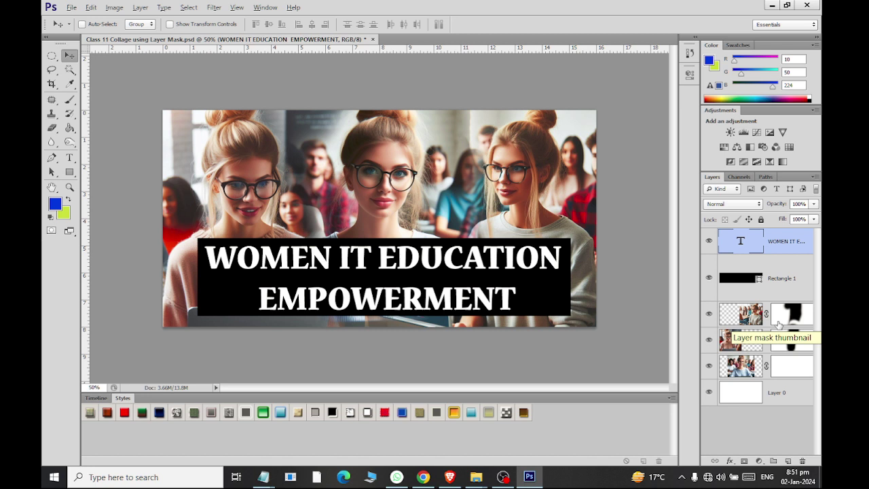
pyautogui.click(780, 284)
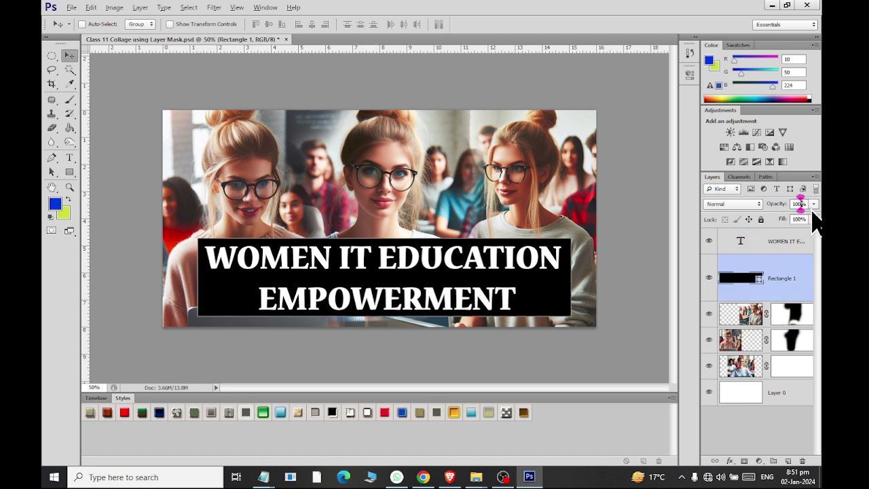
pyautogui.moveTo(782, 214); pyautogui.dragTo(766, 223)
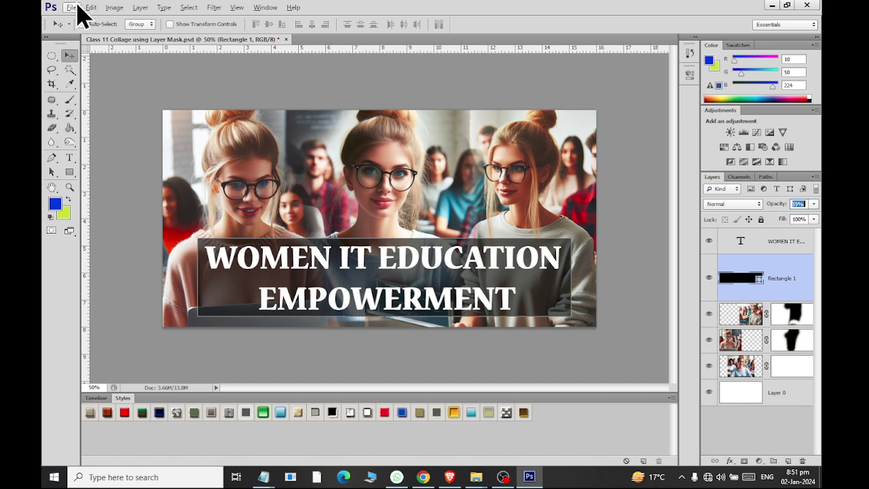
# - Save the PSD, then save a PNG copy 'Class 11 Collage using Layer Mask.png' in Pictures
pyautogui.click(72, 7)
pyautogui.click(88, 155)
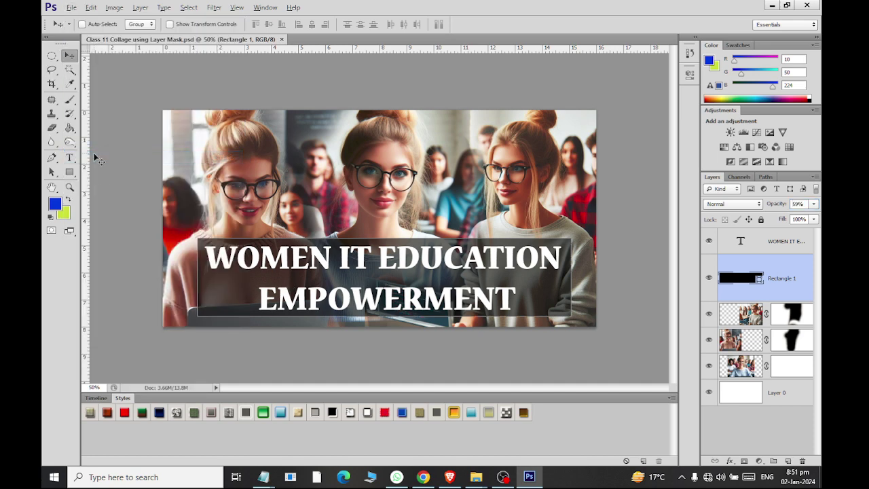
pyautogui.click(72, 9)
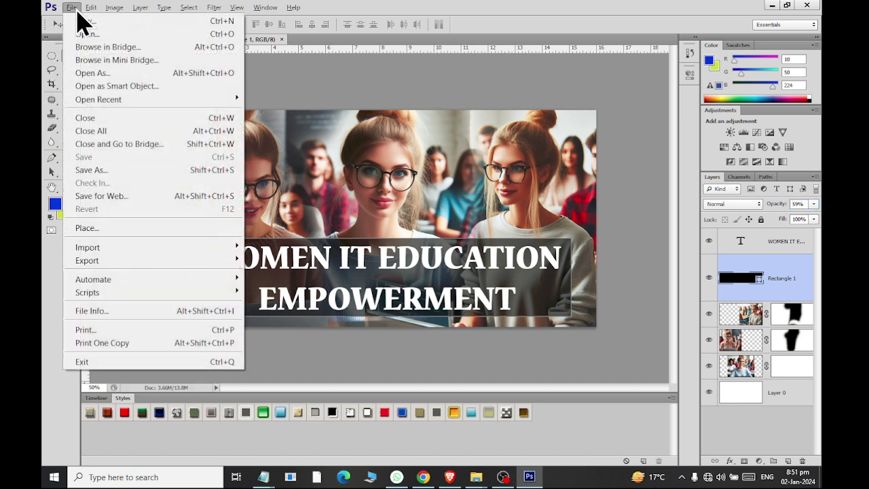
pyautogui.click(128, 170)
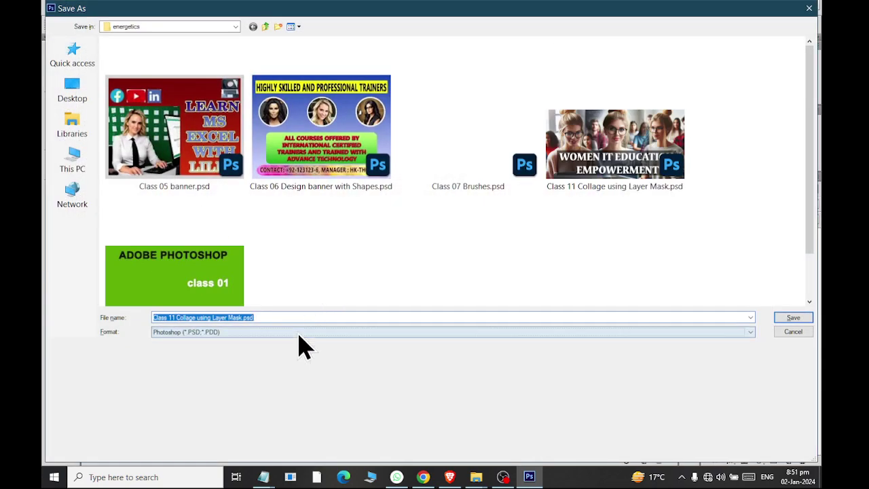
pyautogui.click(298, 332)
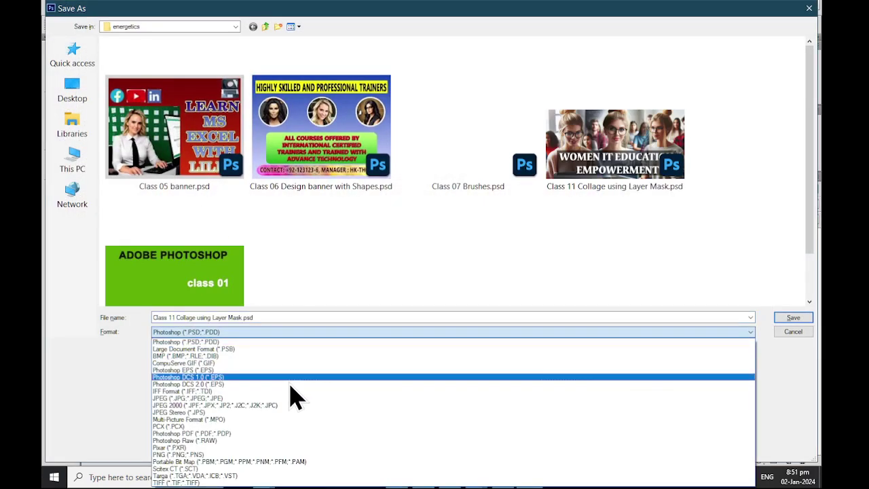
pyautogui.click(292, 455)
pyautogui.click(72, 128)
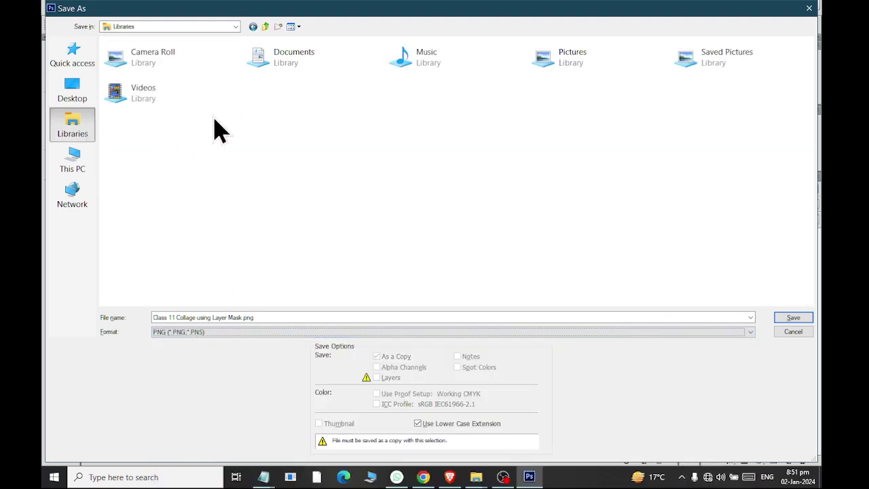
pyautogui.doubleClick(559, 59)
pyautogui.doubleClick(274, 316)
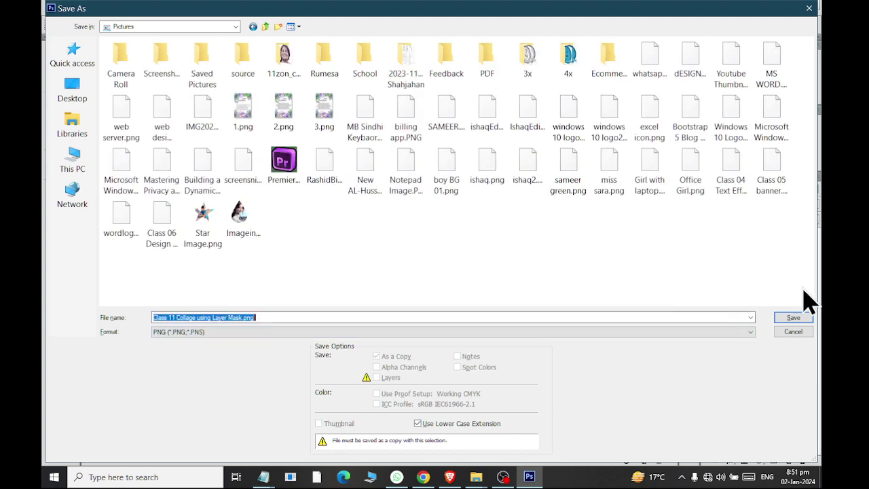
pyautogui.click(795, 319)
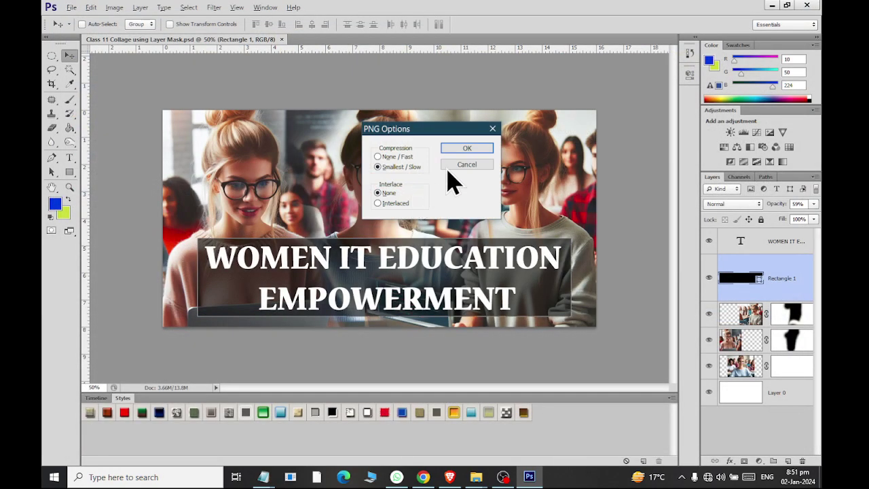
pyautogui.click(480, 149)
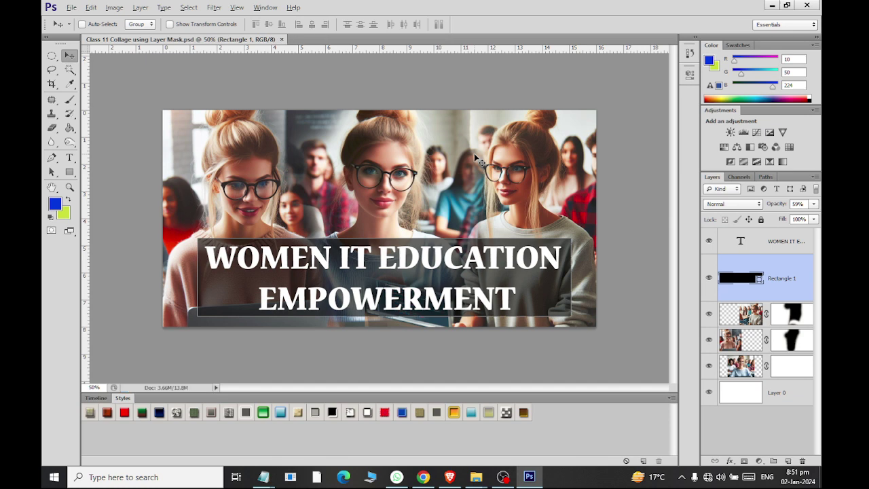
# - Start a new document from the Web preset at 800 x 600
pyautogui.click(72, 7)
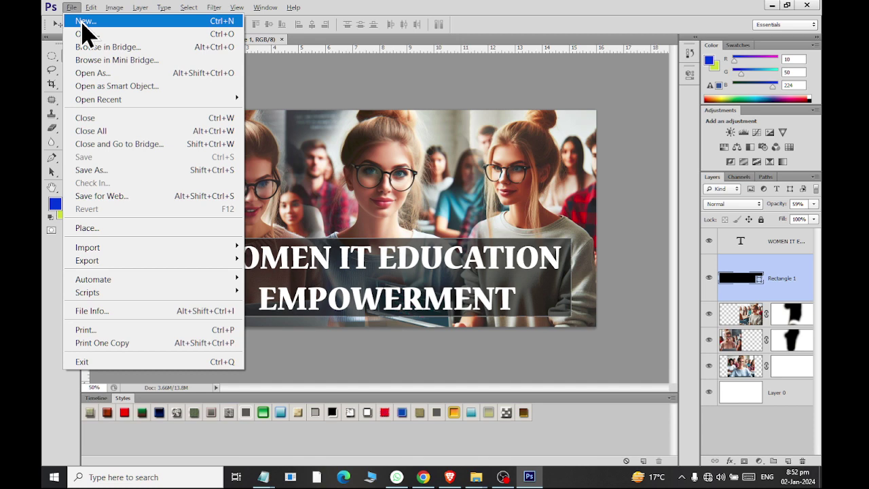
pyautogui.click(82, 22)
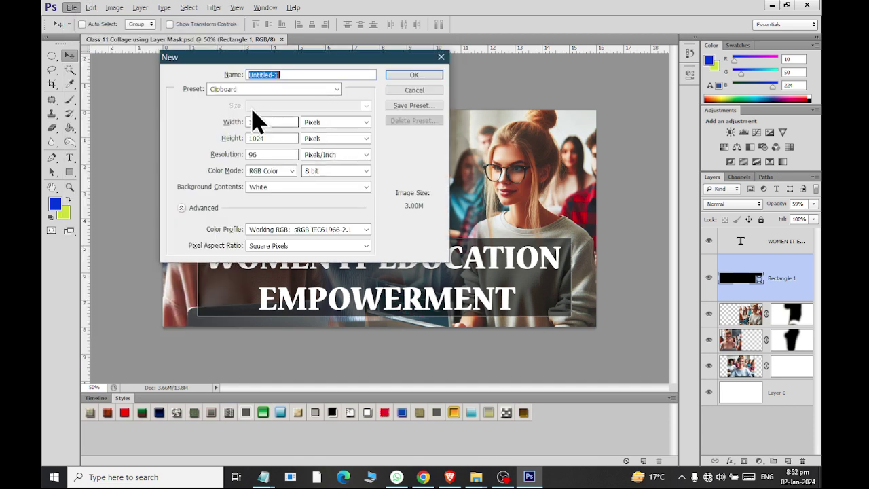
pyautogui.click(248, 90)
pyautogui.click(258, 167)
pyautogui.click(272, 88)
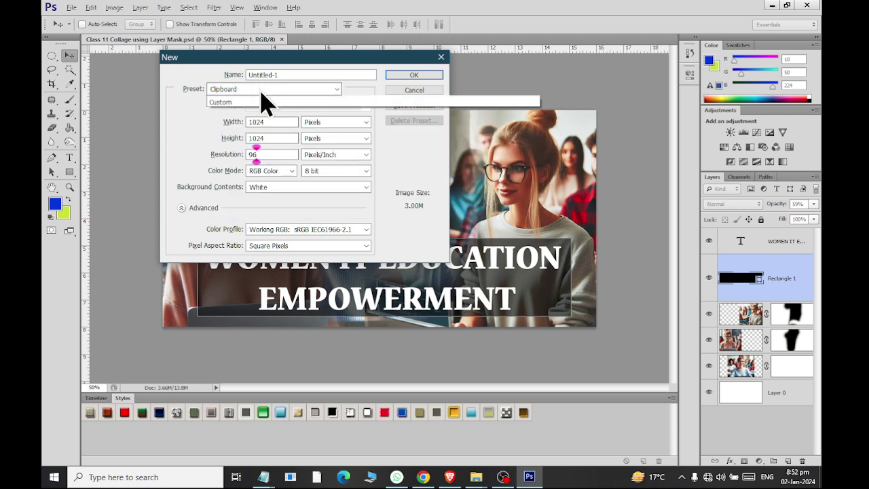
pyautogui.click(264, 161)
pyautogui.click(285, 106)
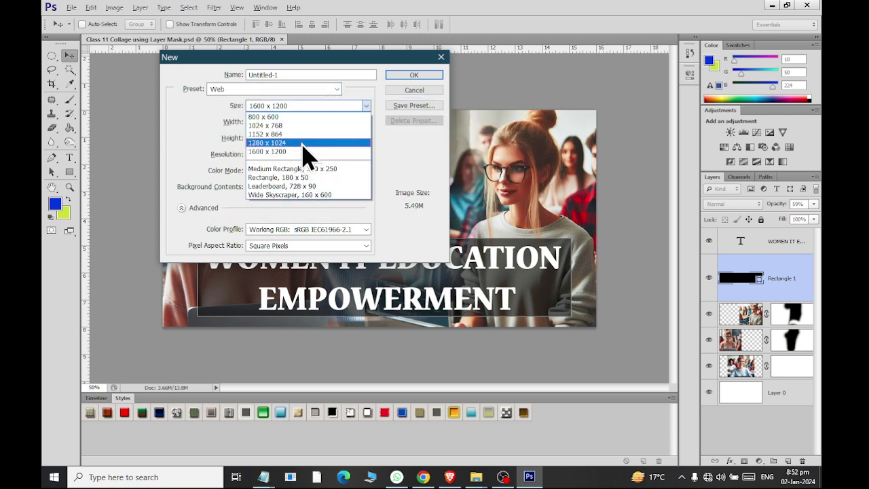
pyautogui.click(303, 117)
# - Change the new document's width and height to 1200 pixels and create it
pyautogui.doubleClick(271, 138)
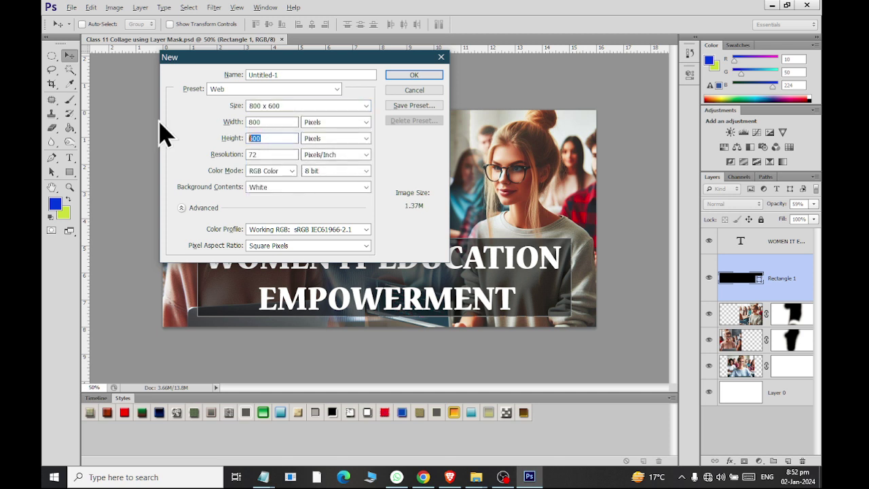
pyautogui.write('800')
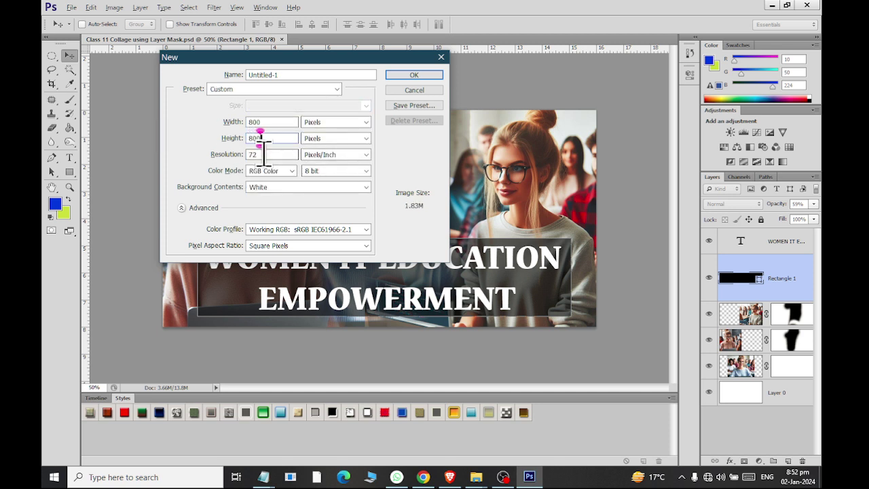
pyautogui.doubleClick(260, 154)
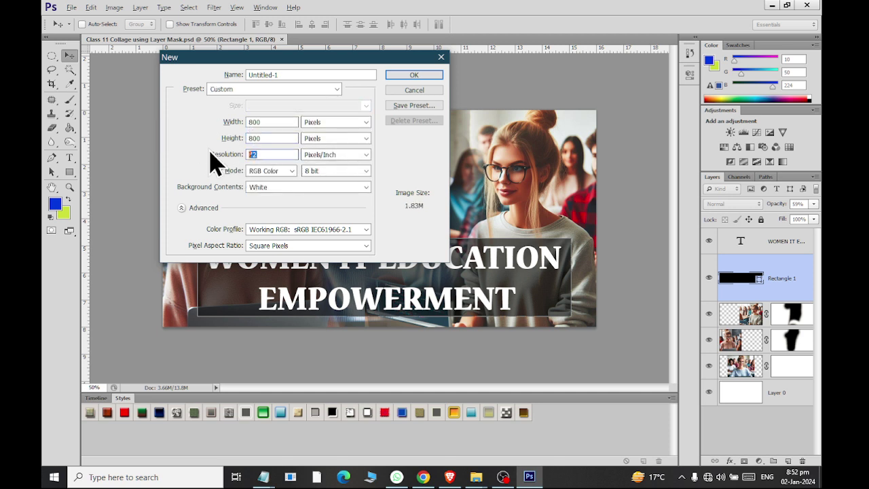
pyautogui.doubleClick(272, 122)
pyautogui.write('12')
pyautogui.press('Tab')
pyautogui.write('1200')
pyautogui.press('Tab')
pyautogui.press('Tab')
pyautogui.click(412, 74)
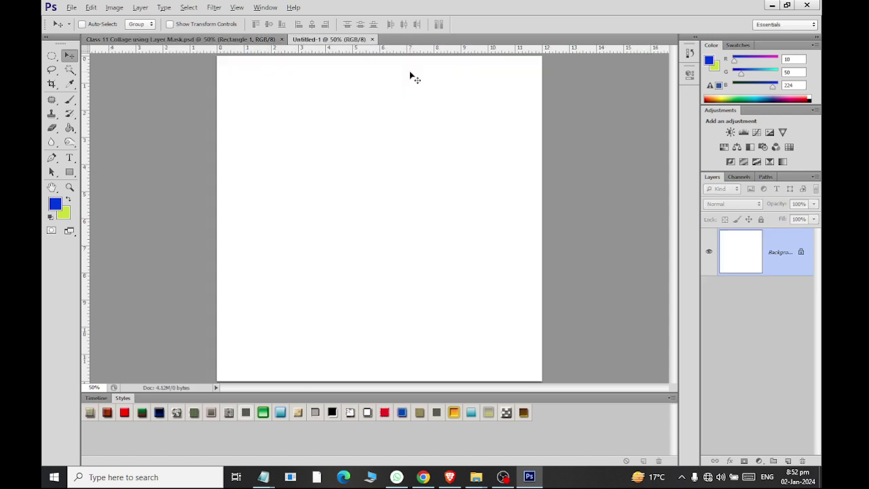
# - Browse to the 'latest' folder under Documents and select the laptop photos
pyautogui.hotkey('ctrl', 'o')
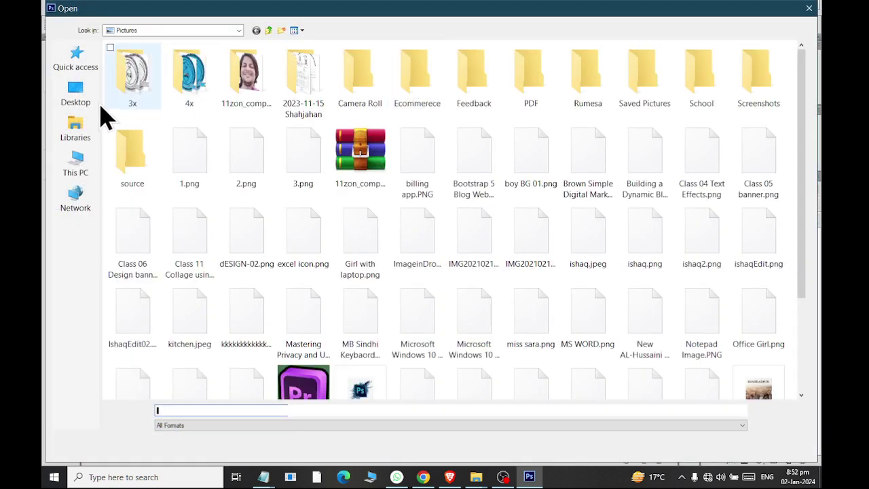
pyautogui.click(71, 130)
pyautogui.doubleClick(301, 66)
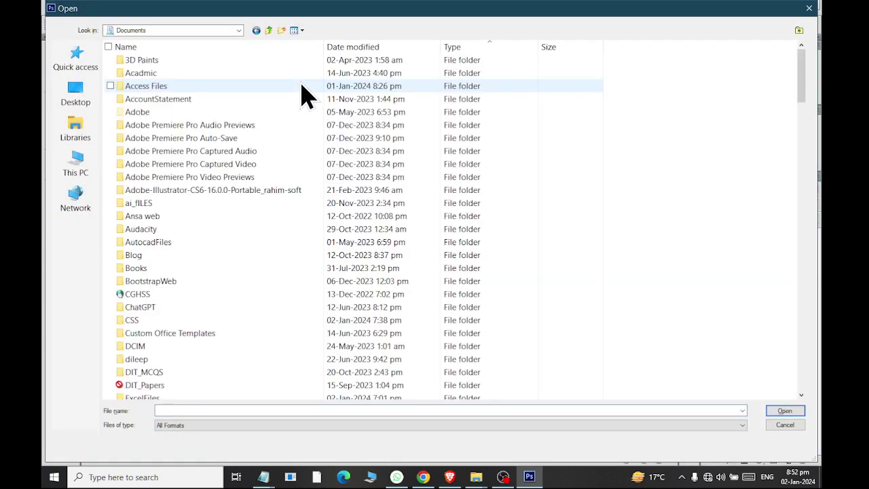
pyautogui.write('lat')
pyautogui.press('Return')
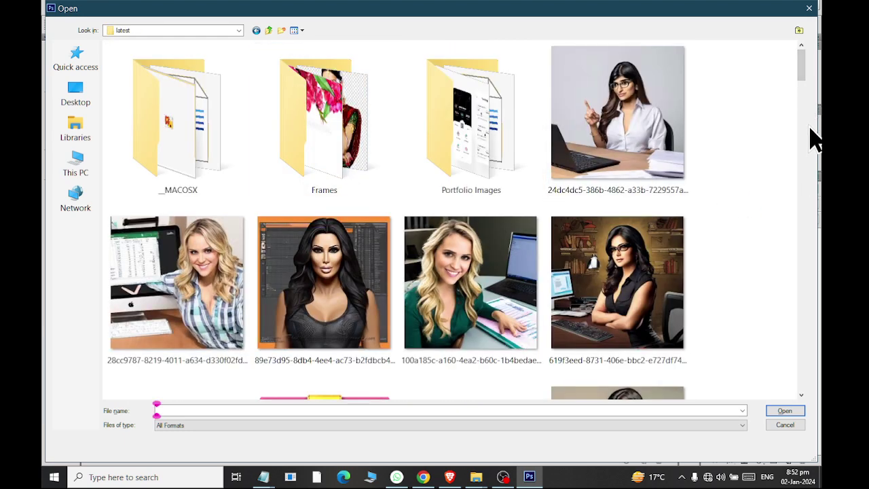
pyautogui.scroll(-5, 805, 130)
pyautogui.scroll(-5, 805, 130)
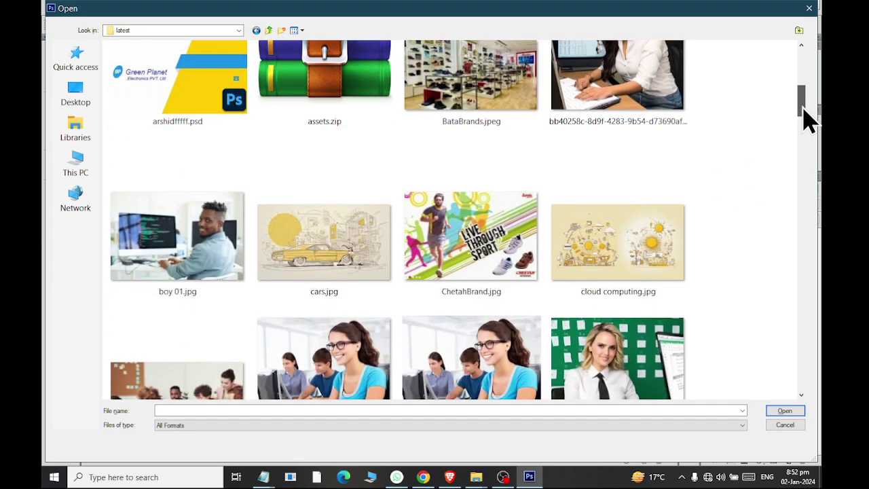
pyautogui.scroll(-2, 808, 139)
pyautogui.scroll(-2, 811, 155)
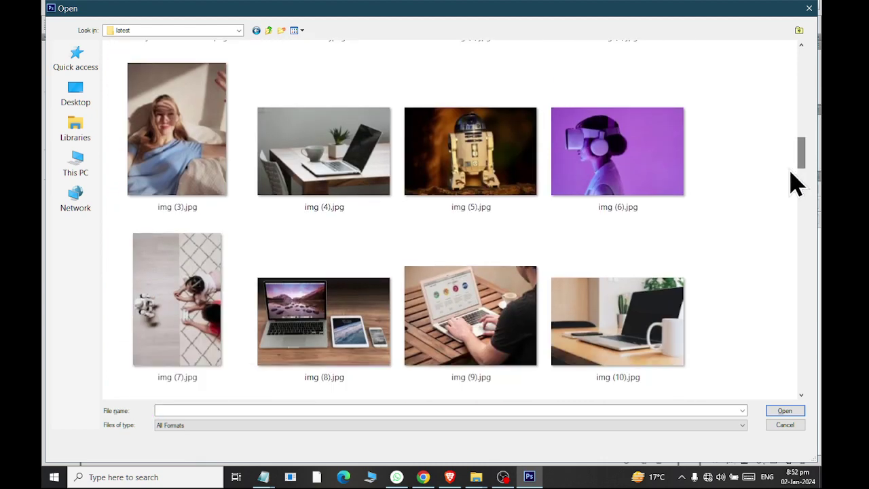
pyautogui.click(417, 319)
pyautogui.keyDown('ctrl'); pyautogui.click(360, 348); pyautogui.keyUp('ctrl')
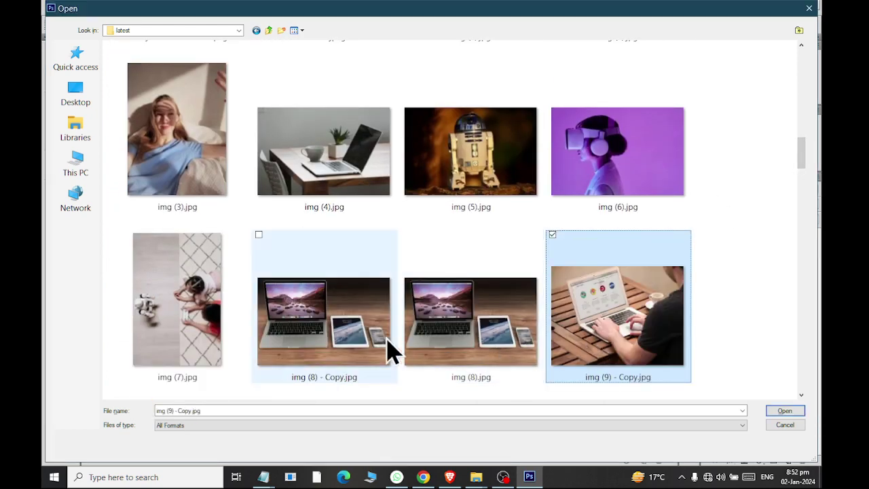
# - Undo the accidental file copies and select OIG.jpeg in the latest folder
pyautogui.rightClick(707, 299)
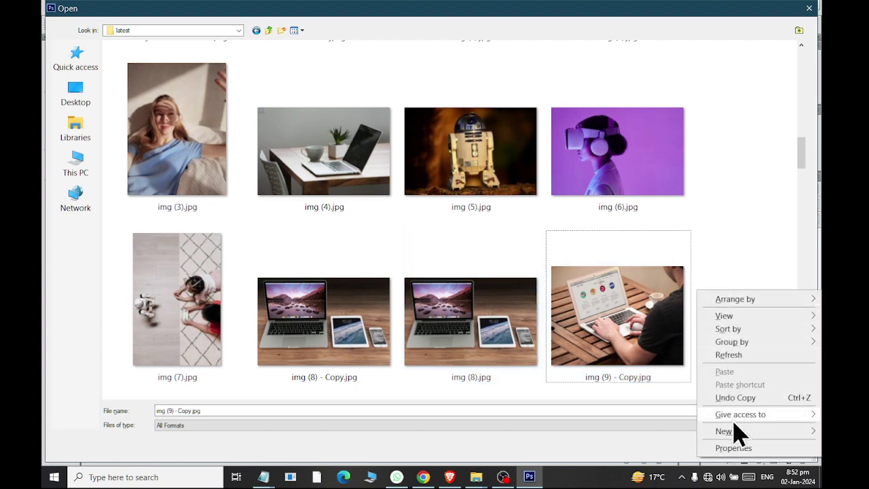
pyautogui.click(725, 398)
pyautogui.moveTo(801, 153)
pyautogui.mouseDown()
pyautogui.moveTo(807, 231)
pyautogui.moveTo(808, 221)
pyautogui.mouseUp()
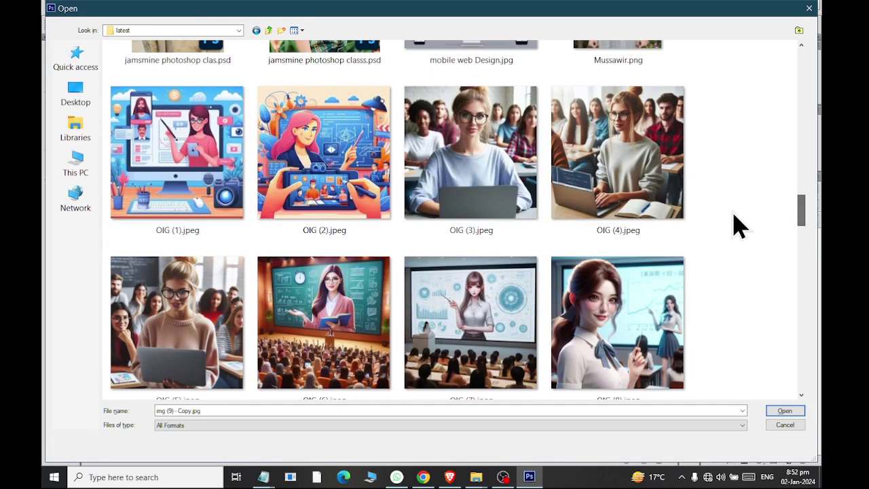
pyautogui.click(343, 192)
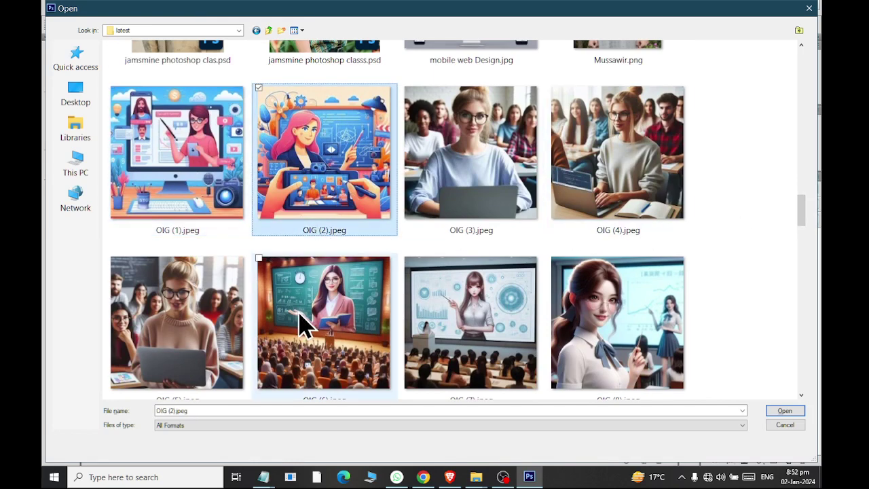
pyautogui.click(353, 346)
pyautogui.click(455, 345)
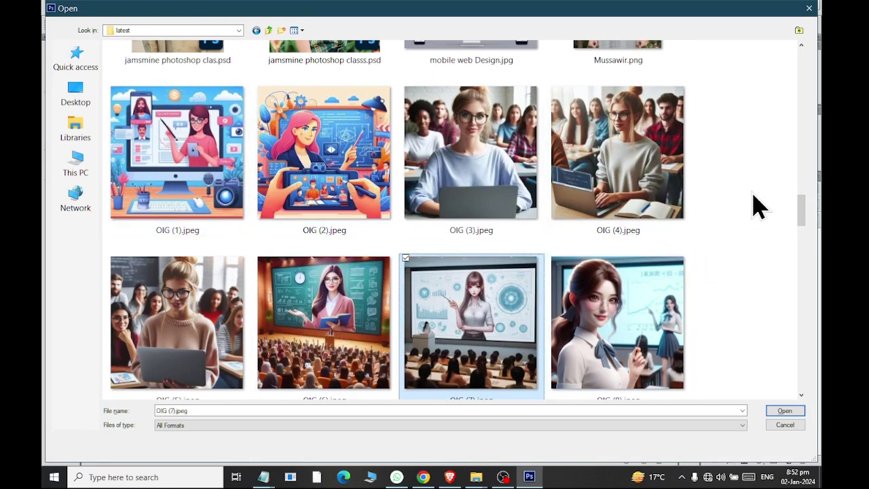
pyautogui.moveTo(801, 223)
pyautogui.mouseDown()
pyautogui.moveTo(803, 246)
pyautogui.moveTo(800, 238)
pyautogui.mouseUp()
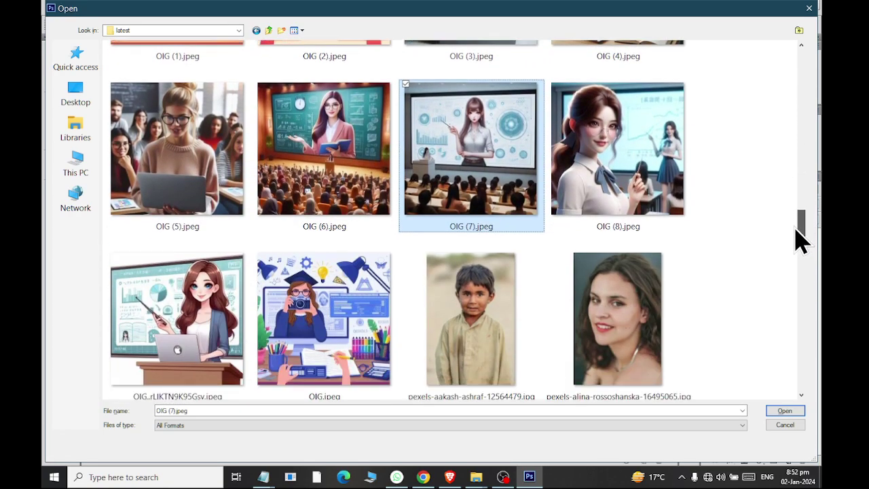
pyautogui.click(348, 315)
# - Open OIG.jpeg and OIG.rLIKTN9K95Gsv.jpeg, drag the graduate image into Untitled-1, and close OIG.jpeg
pyautogui.keyDown('ctrl'); pyautogui.click(150, 326); pyautogui.keyUp('ctrl')
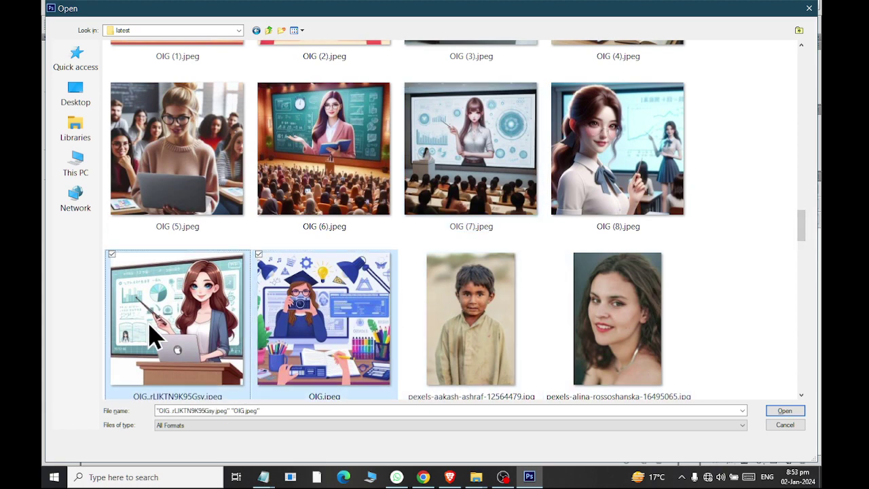
pyautogui.click(777, 411)
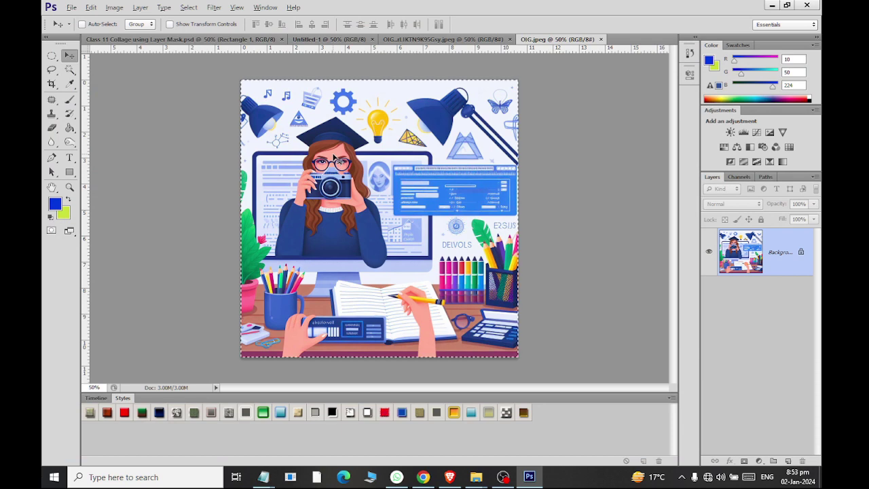
pyautogui.click(324, 39)
pyautogui.moveTo(417, 83); pyautogui.dragTo(430, 109)
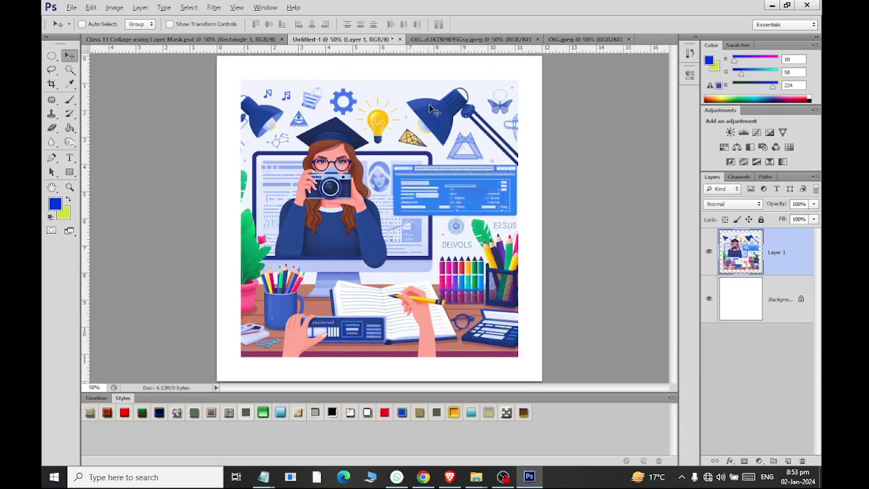
pyautogui.click(570, 41)
pyautogui.hotkey('ctrl', 'w')
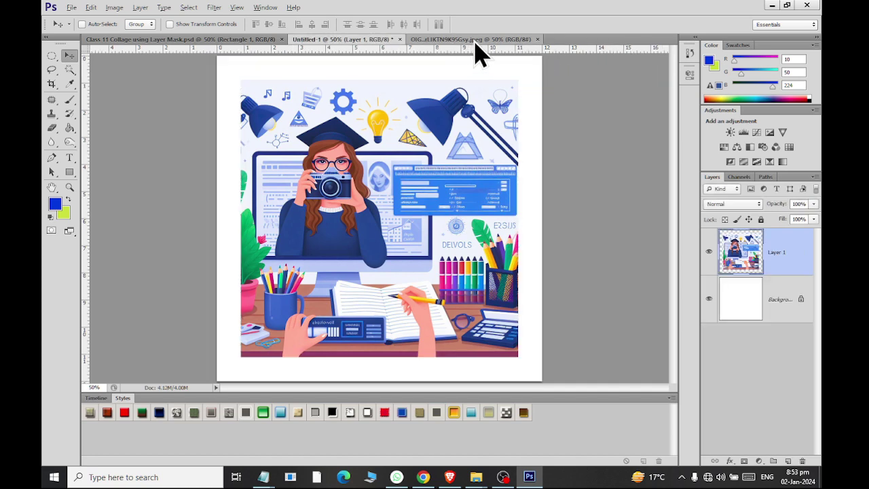
# - Paste the teacher image into Untitled-1 as Layer 2
pyautogui.click(474, 42)
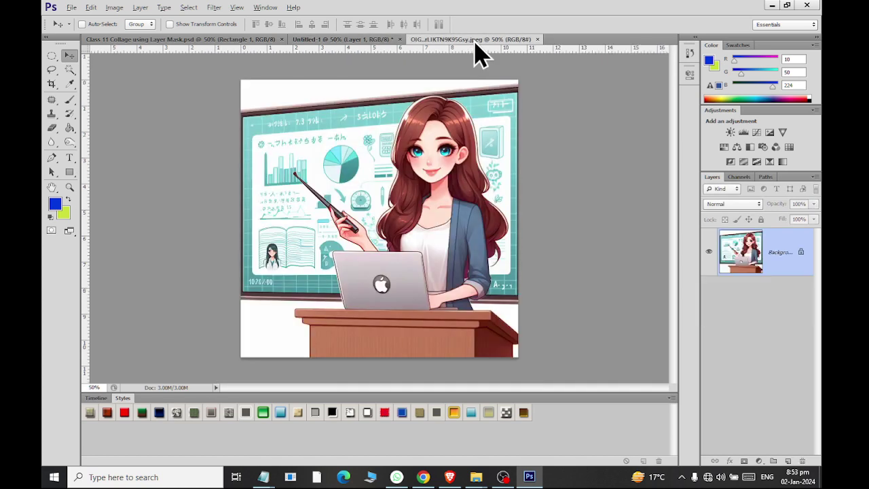
pyautogui.click(323, 41)
pyautogui.hotkey('ctrl', 'v')
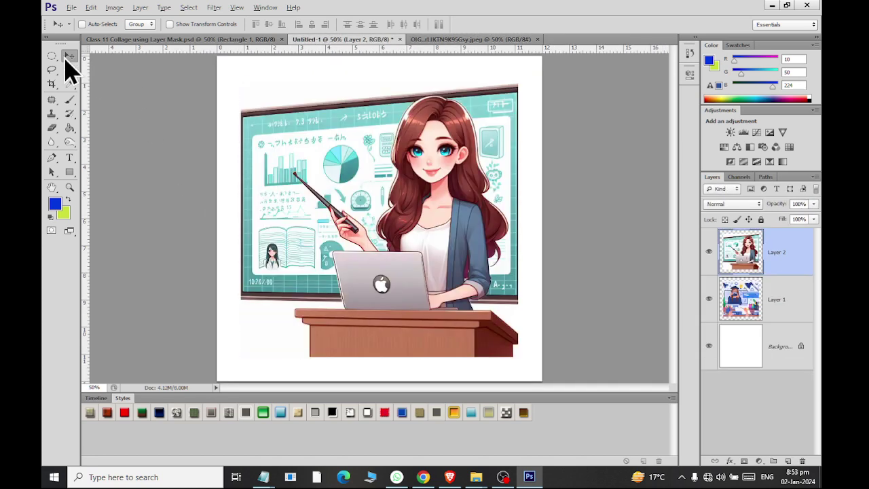
# - Move the teacher image to the upper right and the graduate image to the upper left
pyautogui.moveTo(399, 229)
pyautogui.mouseDown()
pyautogui.moveTo(487, 201)
pyautogui.moveTo(453, 244)
pyautogui.moveTo(459, 216)
pyautogui.moveTo(448, 212)
pyautogui.moveTo(478, 191)
pyautogui.mouseUp()
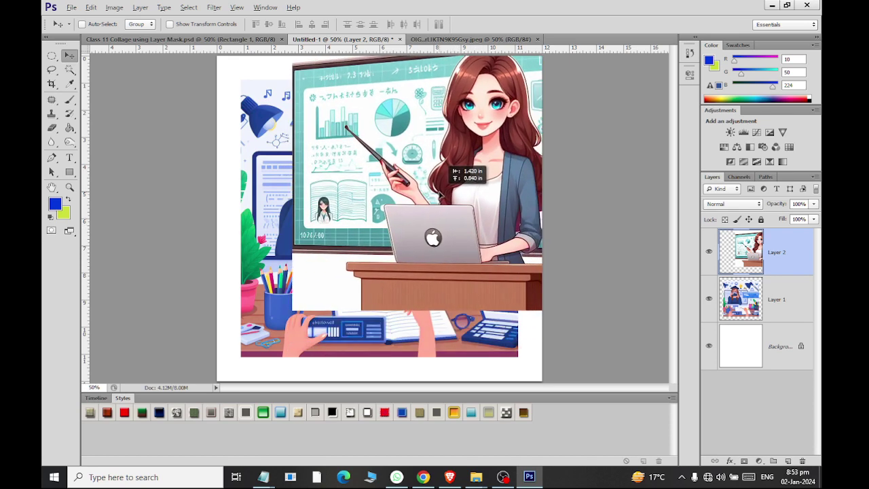
pyautogui.moveTo(477, 192); pyautogui.dragTo(439, 196)
pyautogui.click(774, 291)
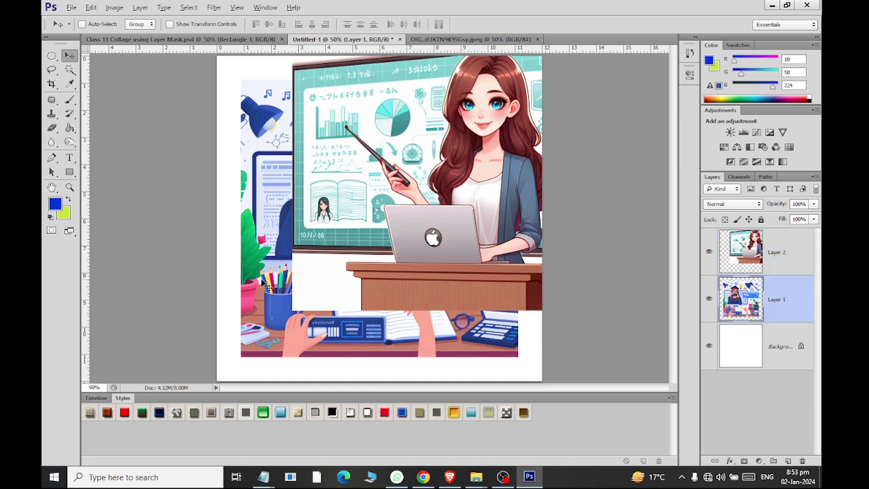
pyautogui.moveTo(269, 248)
pyautogui.mouseDown()
pyautogui.moveTo(212, 241)
pyautogui.moveTo(218, 207)
pyautogui.mouseUp()
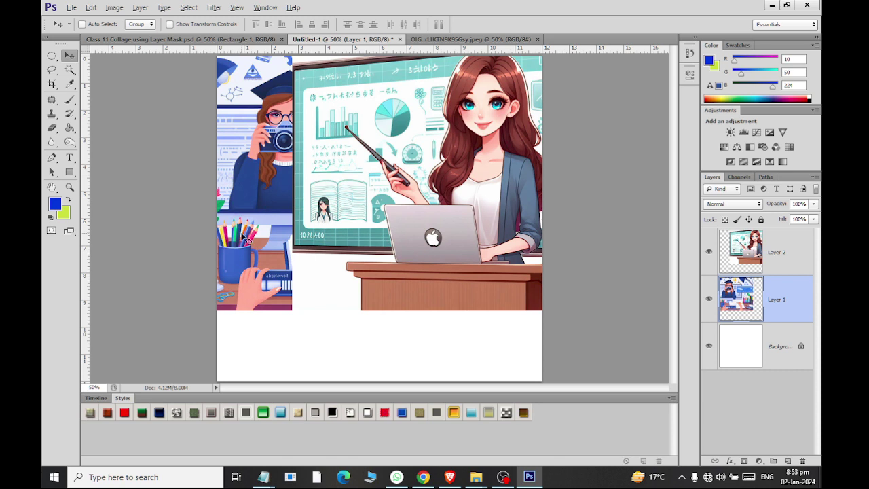
# - Add layer masks to both the teacher and graduate image layers
pyautogui.click(777, 254)
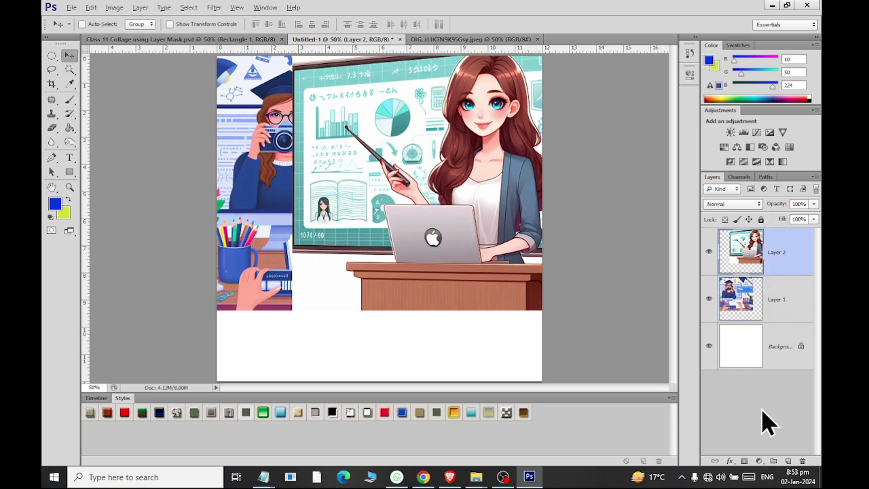
pyautogui.click(744, 461)
pyautogui.click(775, 308)
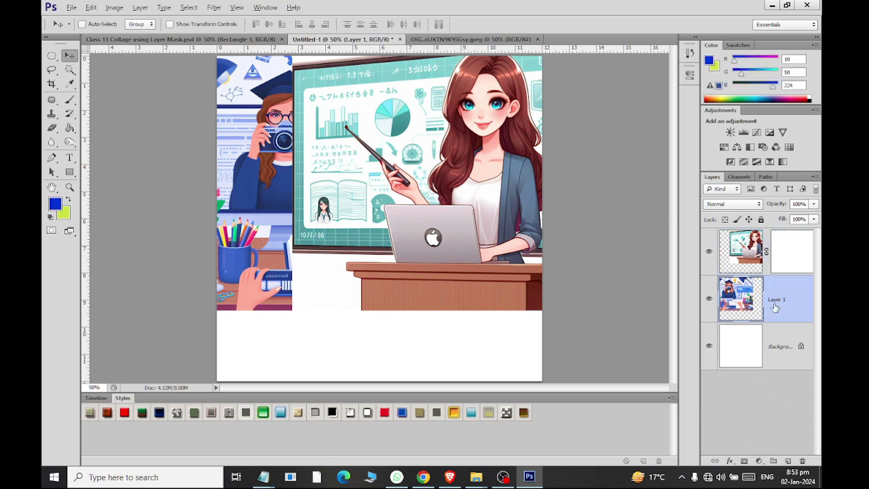
pyautogui.click(745, 461)
# - Paint black on the teacher layer's mask over its left side to reveal the graduate
pyautogui.click(791, 252)
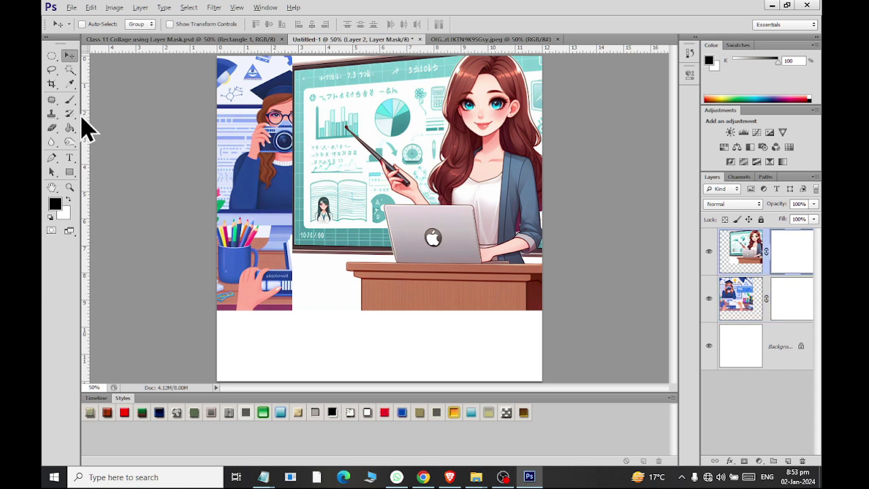
pyautogui.click(69, 99)
pyautogui.moveTo(305, 67)
pyautogui.mouseDown()
pyautogui.moveTo(249, 305)
pyautogui.moveTo(285, 262)
pyautogui.moveTo(285, 166)
pyautogui.mouseUp()
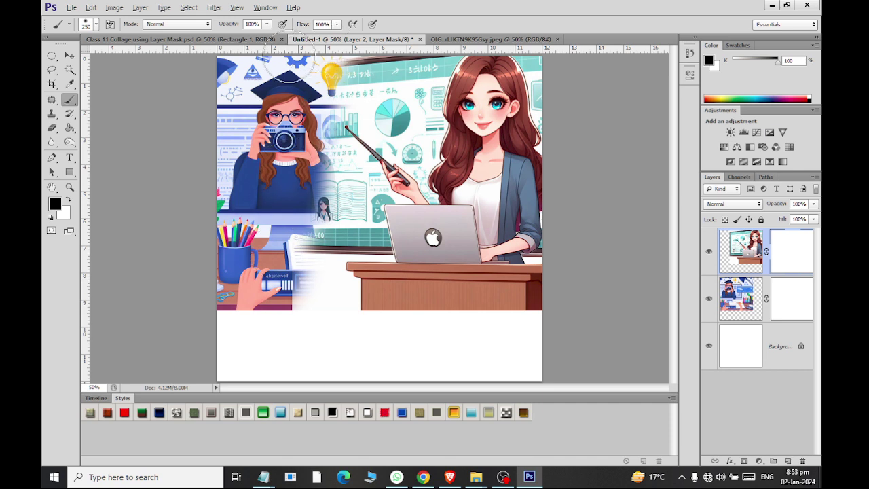
pyautogui.moveTo(292, 265)
pyautogui.mouseDown()
pyautogui.moveTo(280, 276)
pyautogui.moveTo(250, 243)
pyautogui.moveTo(267, 207)
pyautogui.moveTo(269, 221)
pyautogui.mouseUp()
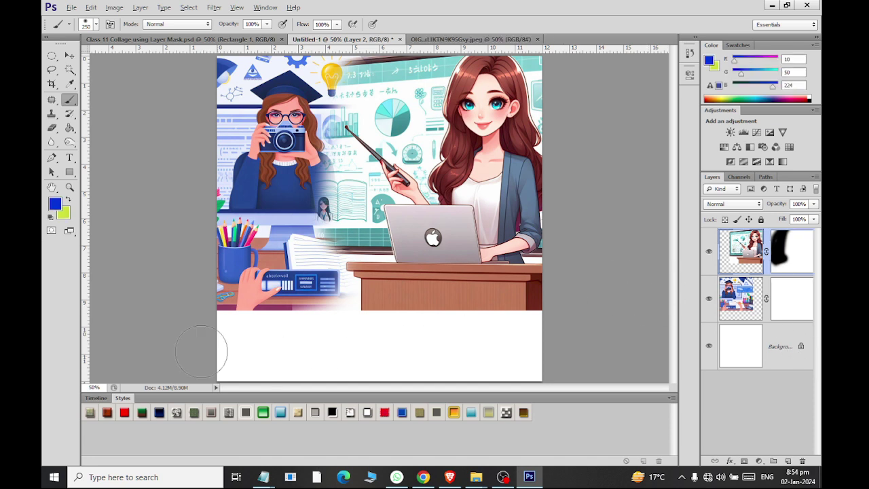
# - Draw a black bar below the images and move a duplicate of it to the canvas bottom
pyautogui.click(69, 172)
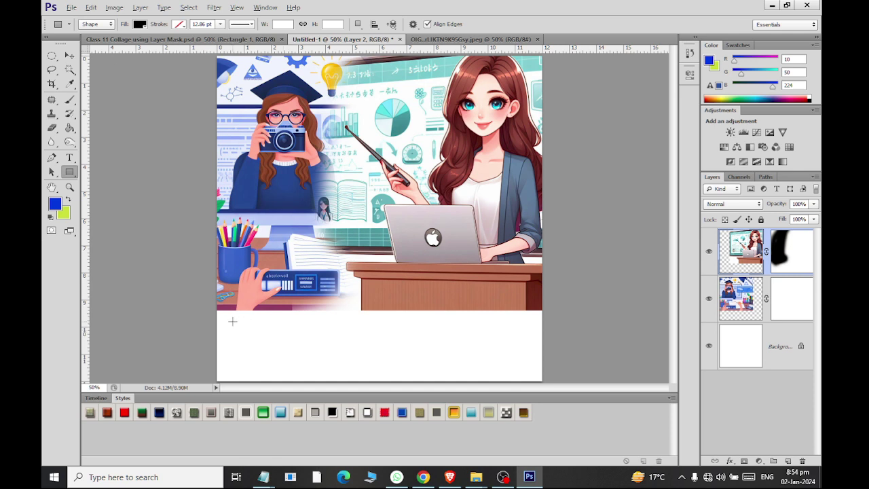
pyautogui.moveTo(215, 310); pyautogui.dragTo(542, 346)
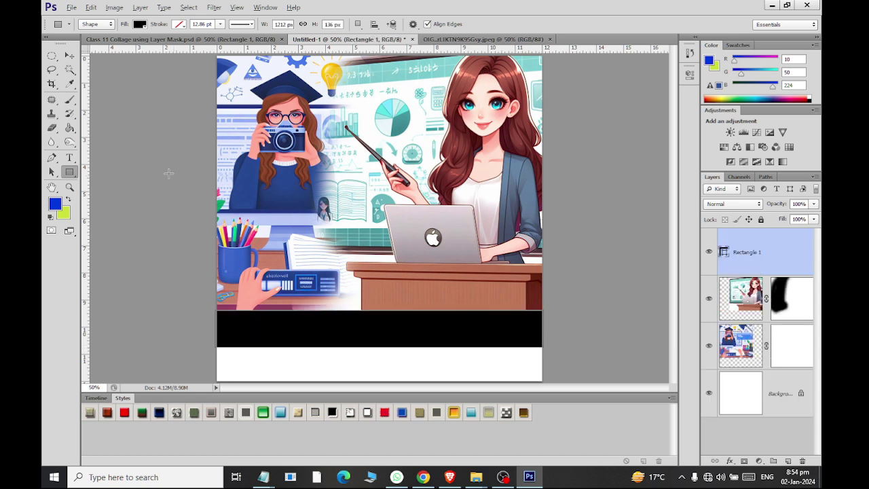
pyautogui.click(69, 55)
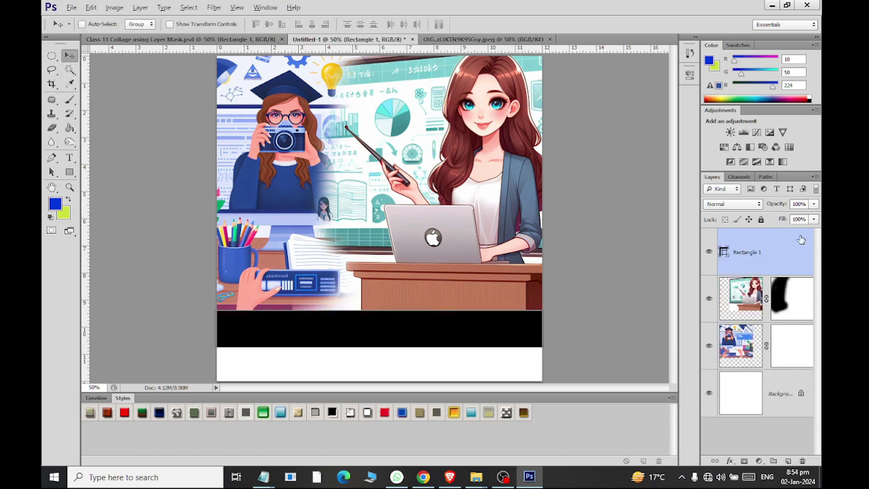
pyautogui.hotkey('ctrl', 'j')
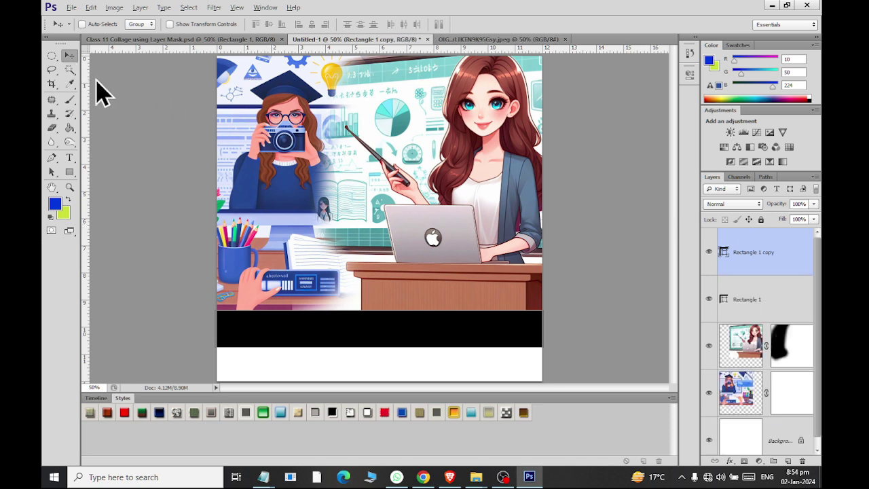
pyautogui.moveTo(311, 334); pyautogui.dragTo(308, 376)
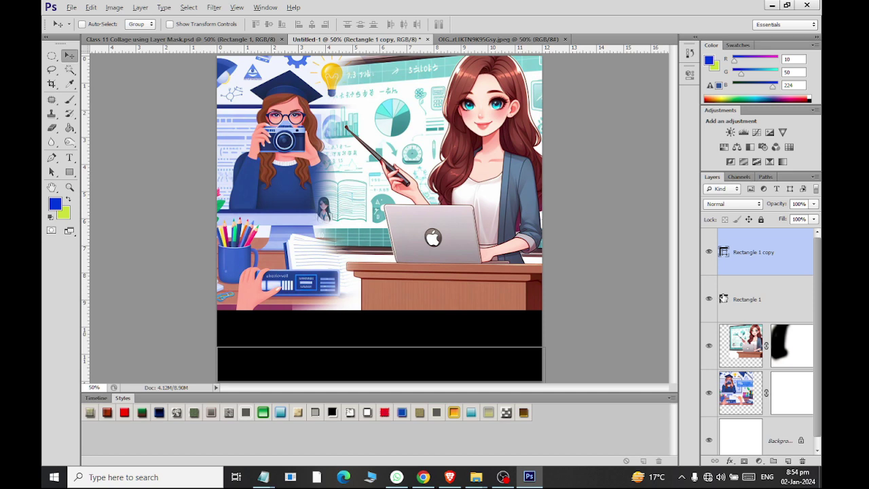
# - Select Rectangle 1 and glance at its layer style options, then select Rectangle 1 copy
pyautogui.click(723, 297)
pyautogui.doubleClick(780, 299)
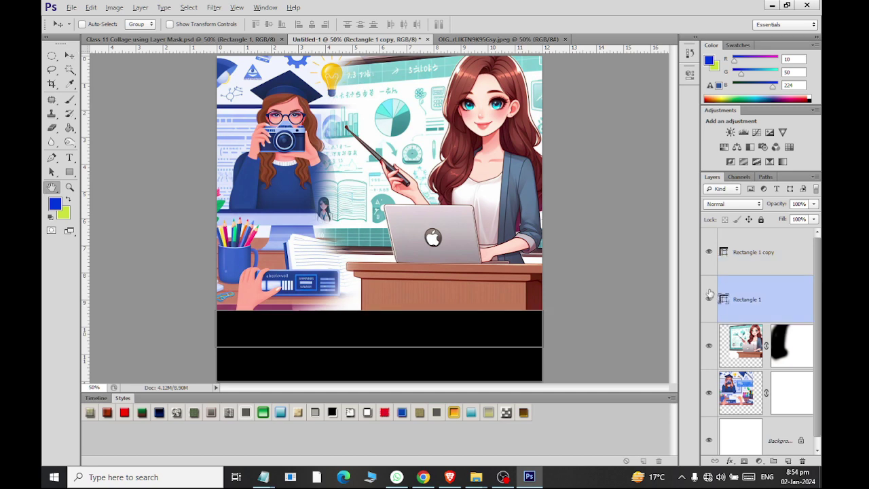
pyautogui.click(808, 164)
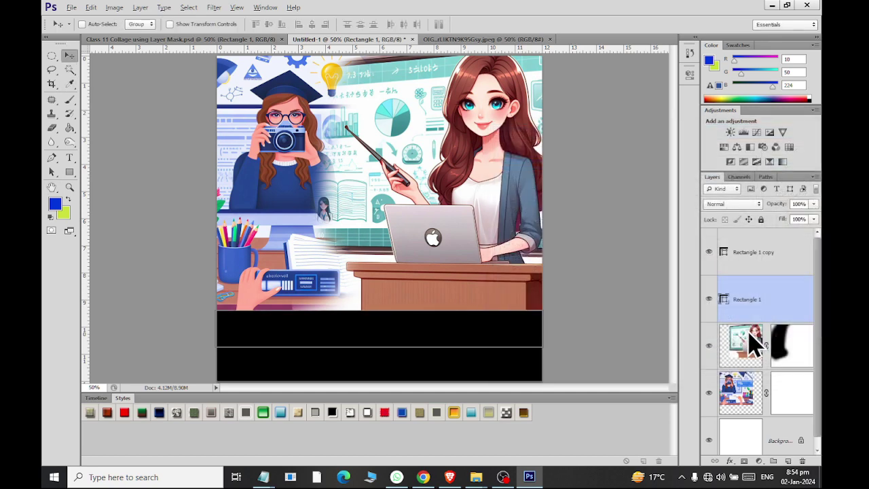
pyautogui.click(751, 255)
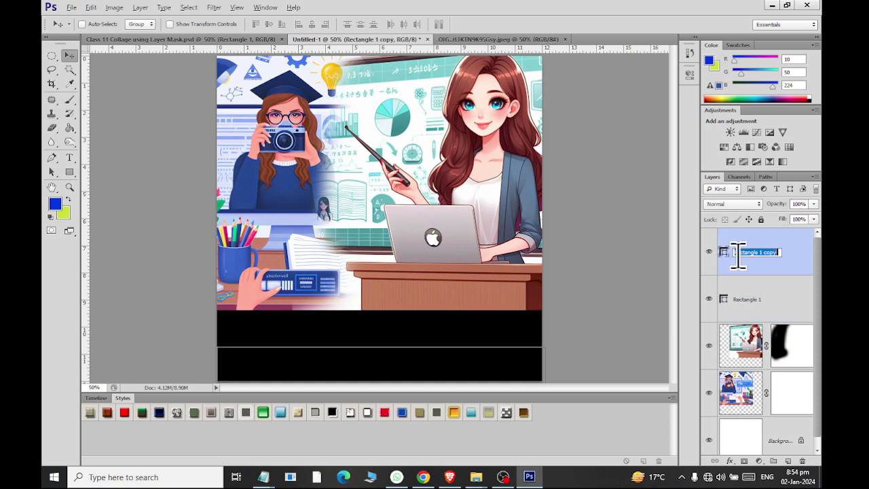
# - Recolour the Rectangle 1 copy bar to dark red #2f0303
pyautogui.doubleClick(724, 252)
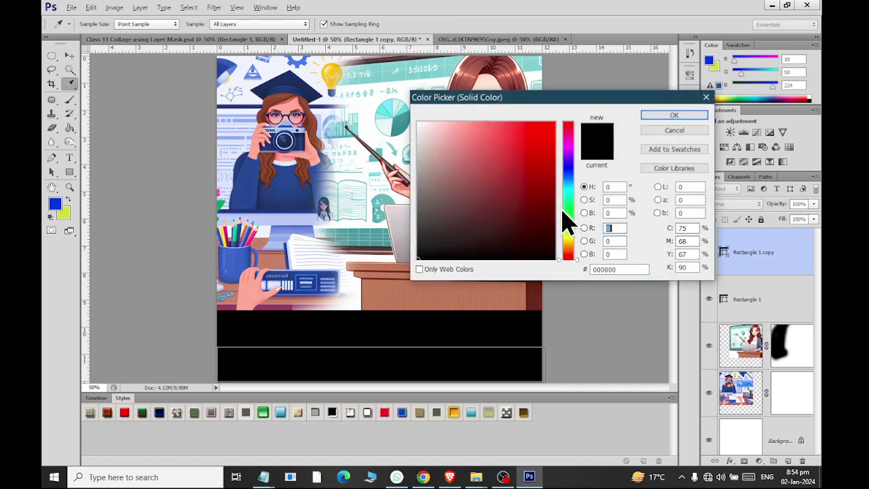
pyautogui.click(547, 235)
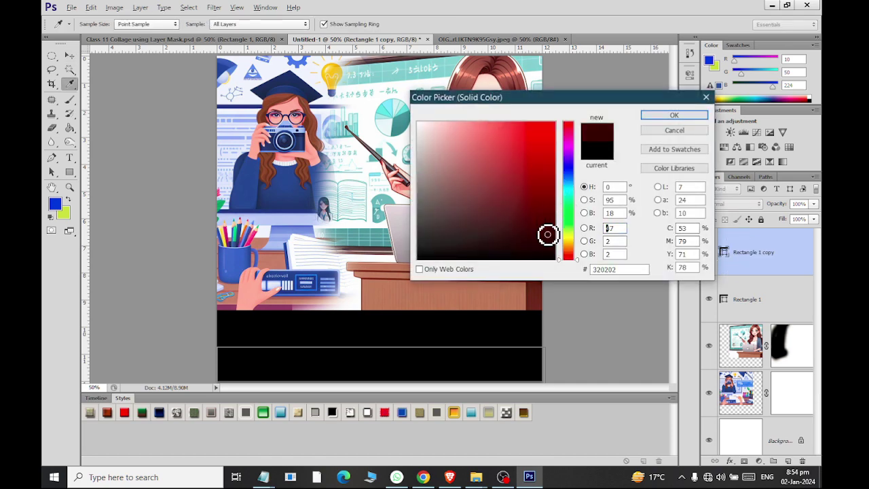
pyautogui.click(669, 117)
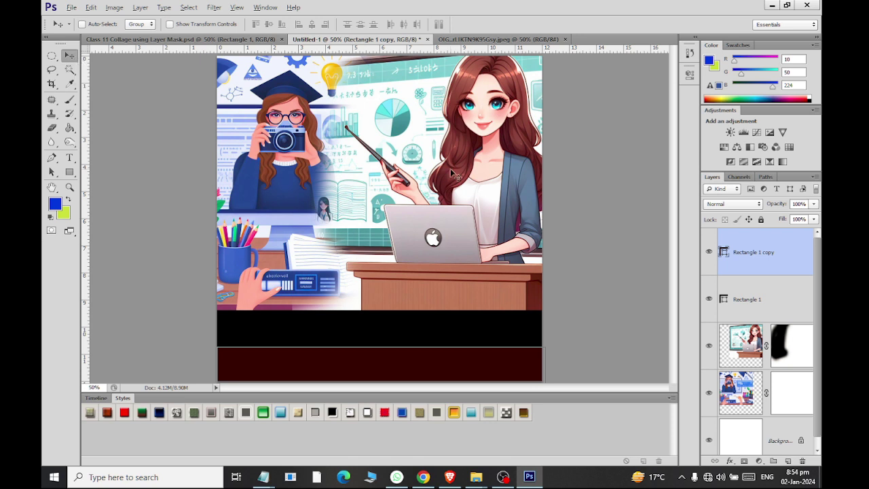
pyautogui.click(70, 161)
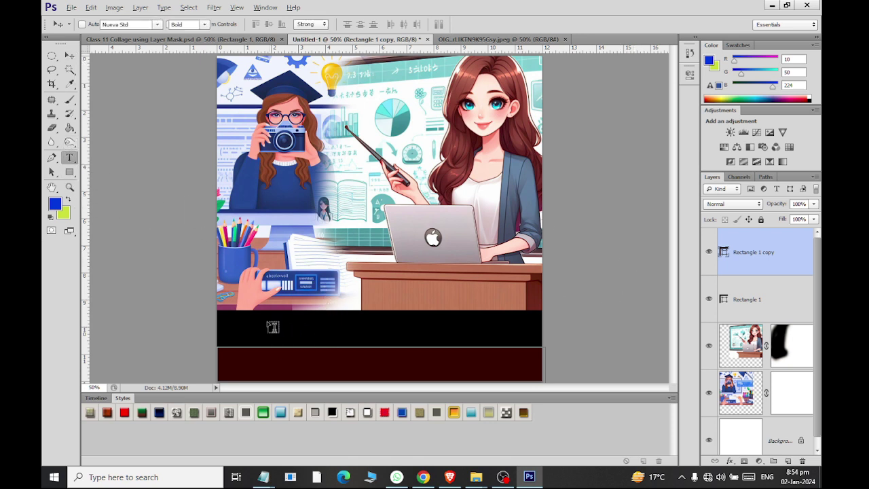
# - Start Save As and browse into the Ps Files folder under Documents
pyautogui.click(72, 8)
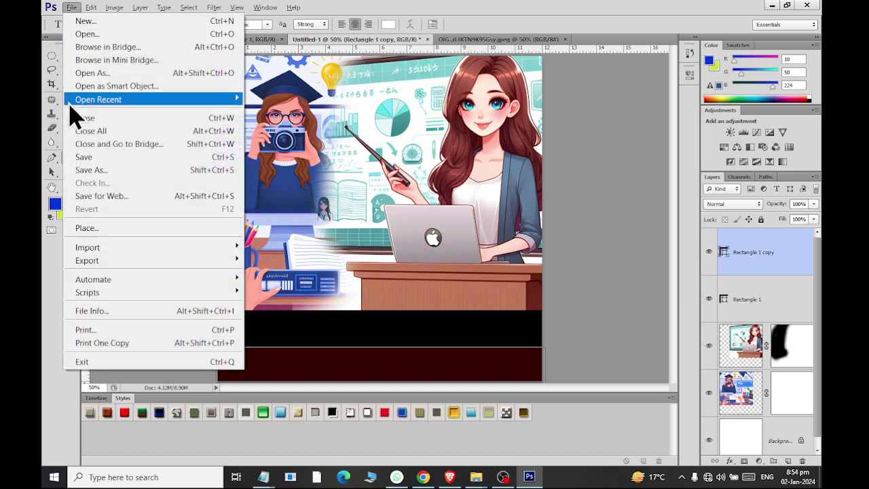
pyautogui.click(85, 169)
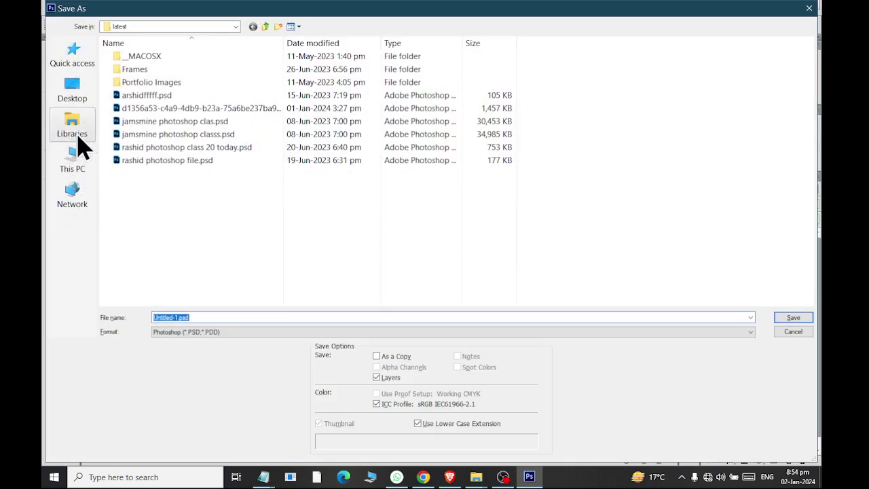
pyautogui.click(72, 124)
pyautogui.doubleClick(310, 66)
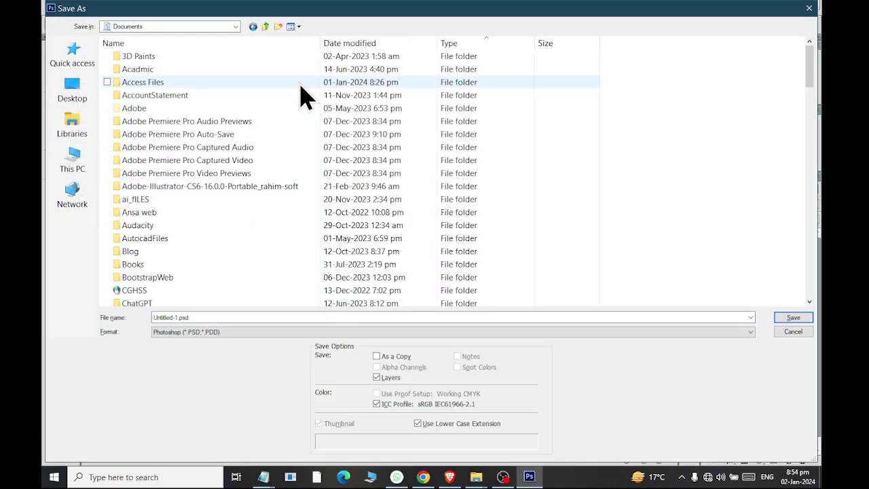
pyautogui.write('ps')
pyautogui.press('Return')
# - Save the collage as class 11 Secondcollage.psd in the energetics folder, accepting PSD options
pyautogui.write('m')
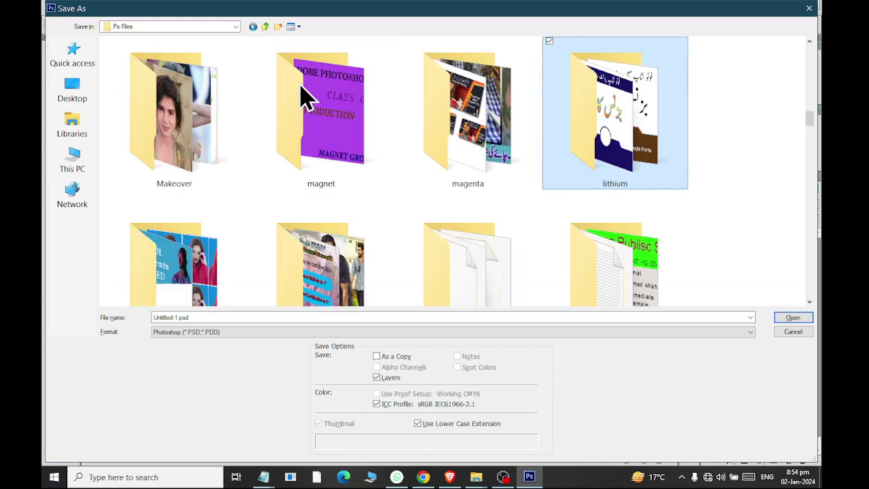
pyautogui.write('shi')
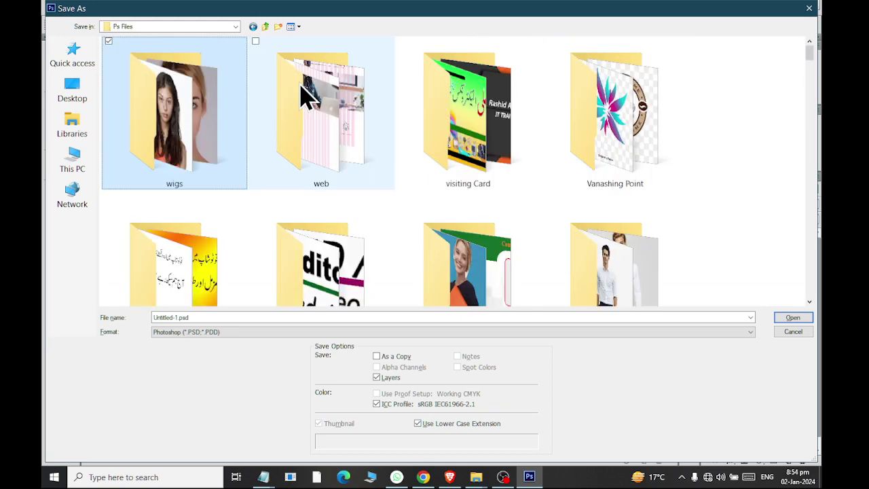
pyautogui.write('n')
pyautogui.press('Return')
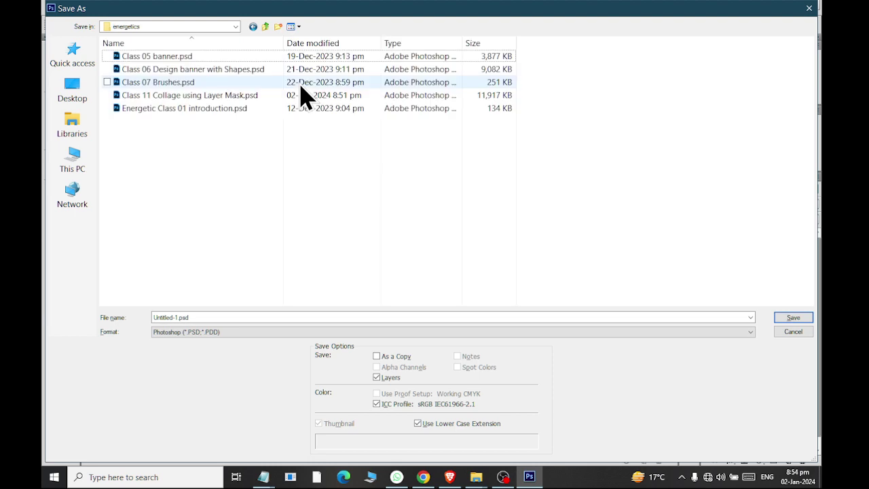
pyautogui.click(200, 317)
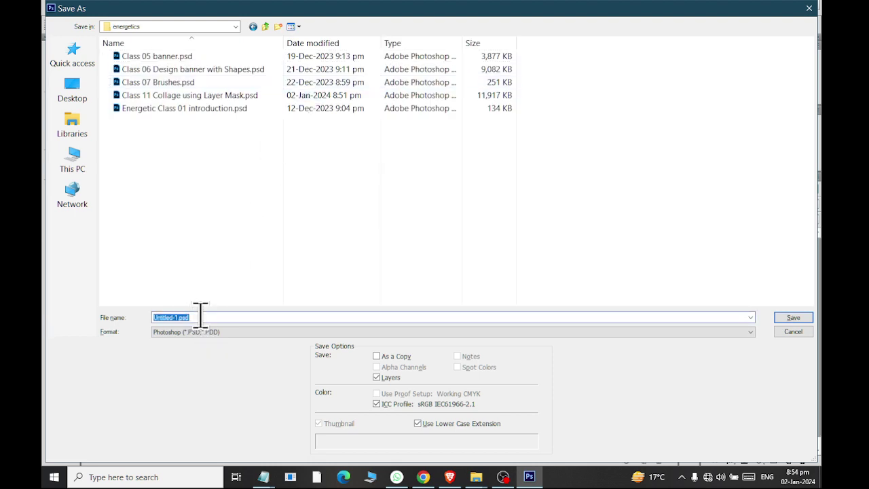
pyautogui.write('class 11 Sec')
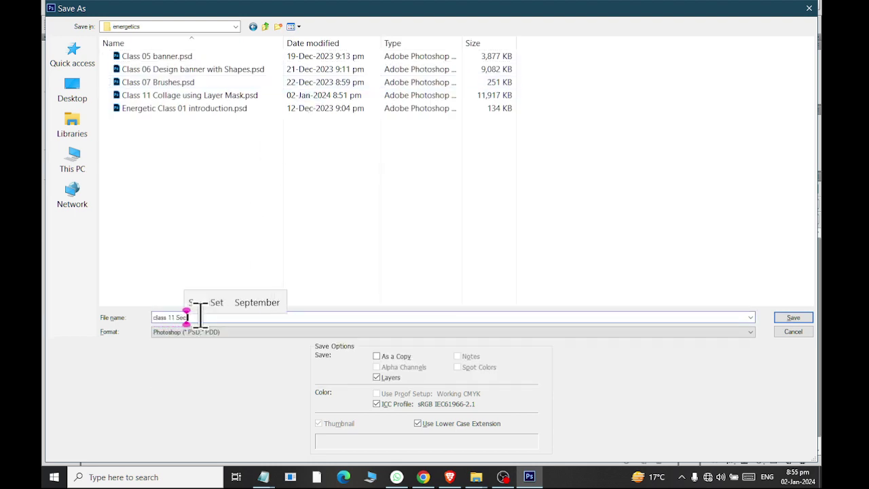
pyautogui.write('onds')
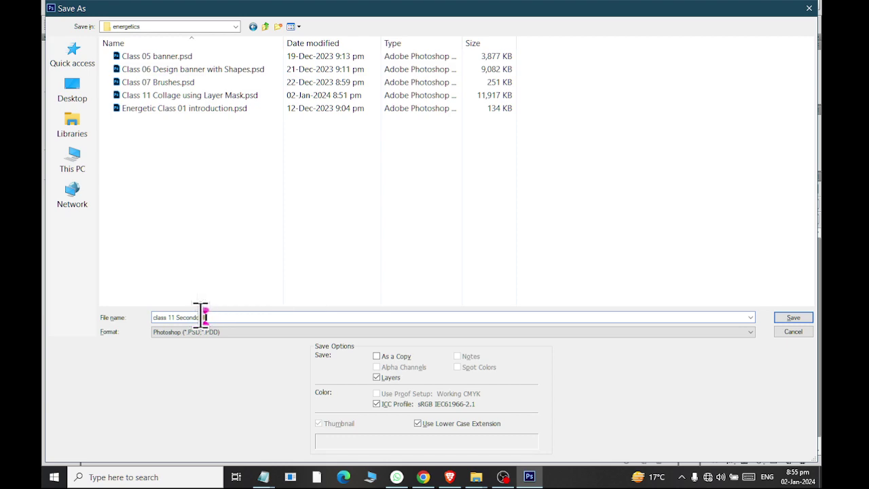
pyautogui.press('Return')
pyautogui.click(594, 146)
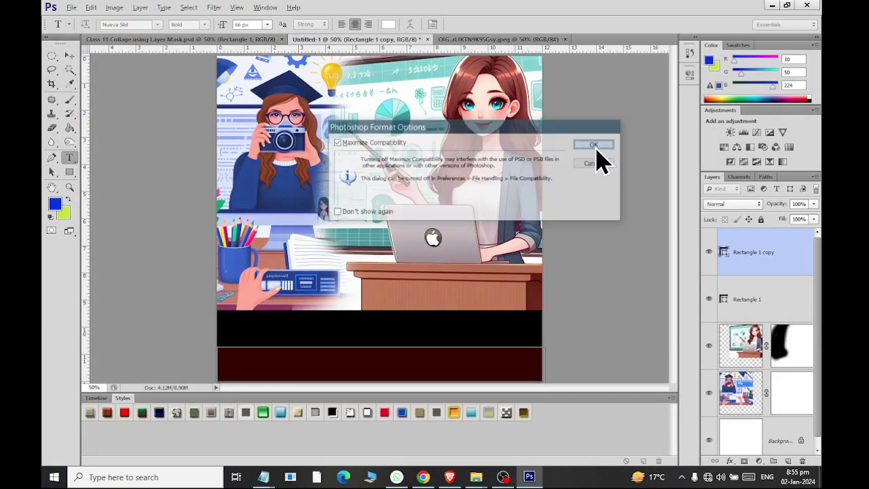
# - Choose a Franklin Gothic font for the Type tool
pyautogui.click(157, 24)
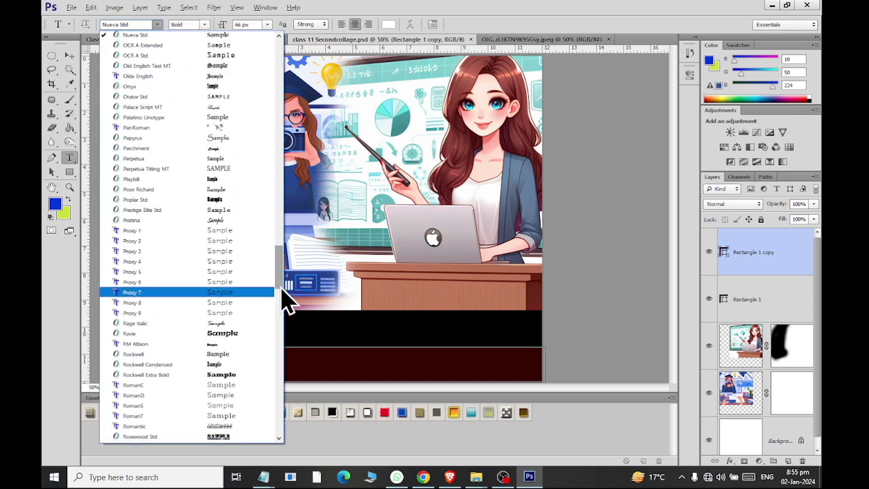
pyautogui.click(275, 407)
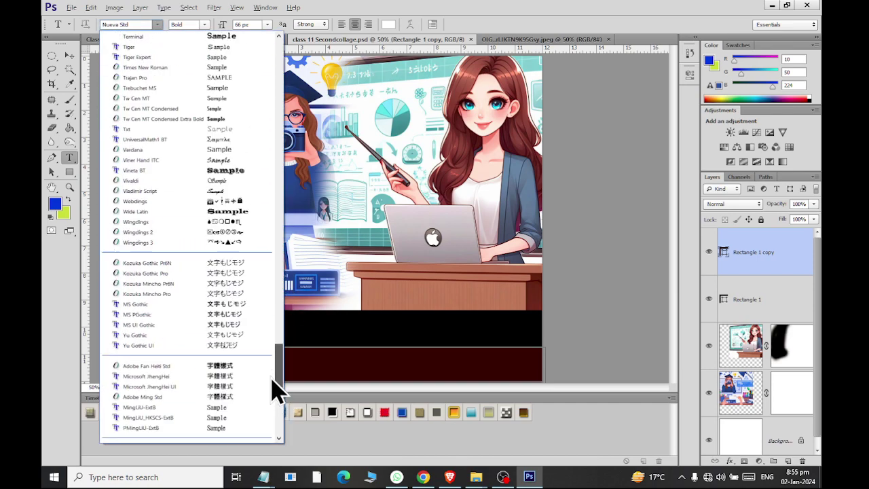
pyautogui.moveTo(275, 396); pyautogui.dragTo(281, 170)
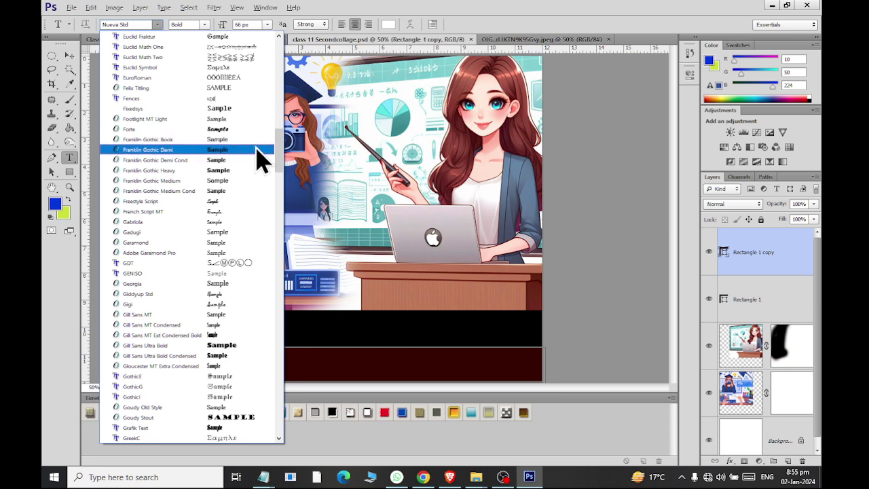
pyautogui.click(257, 150)
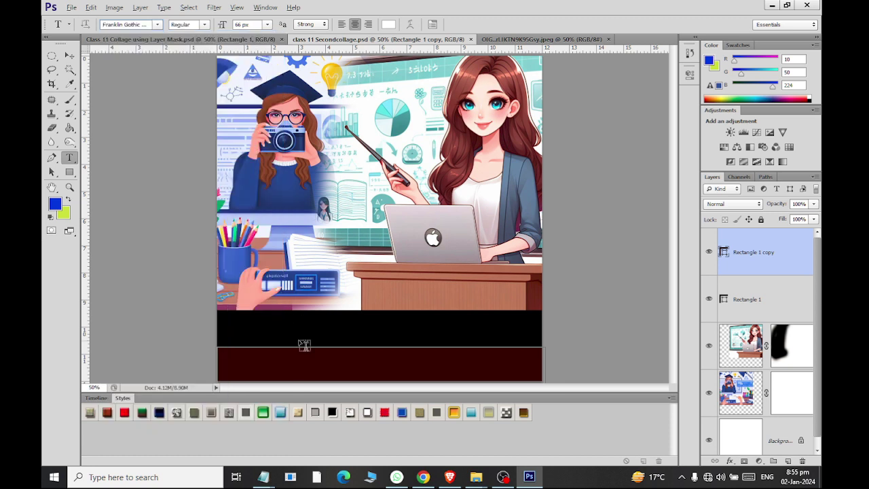
# - Type the headline 'ADMISSION SPRING 2024 OPEN!' on the black bar
pyautogui.click(265, 328)
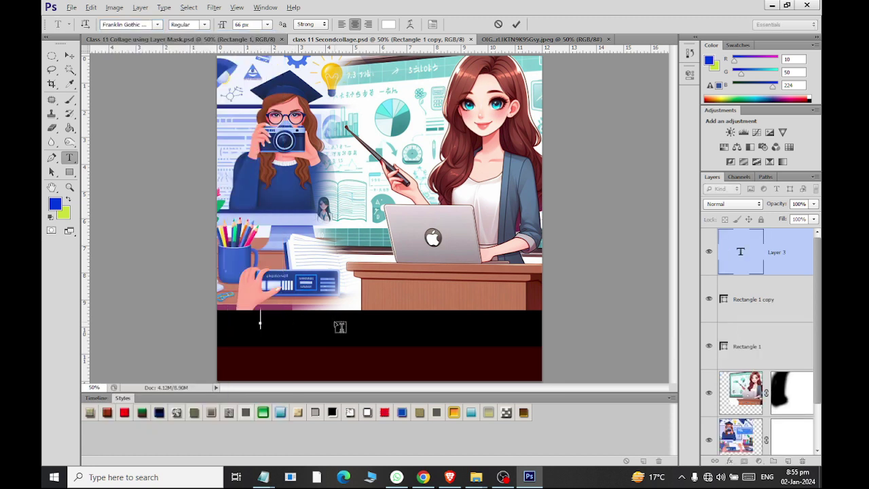
pyautogui.write('.ADMISSION')
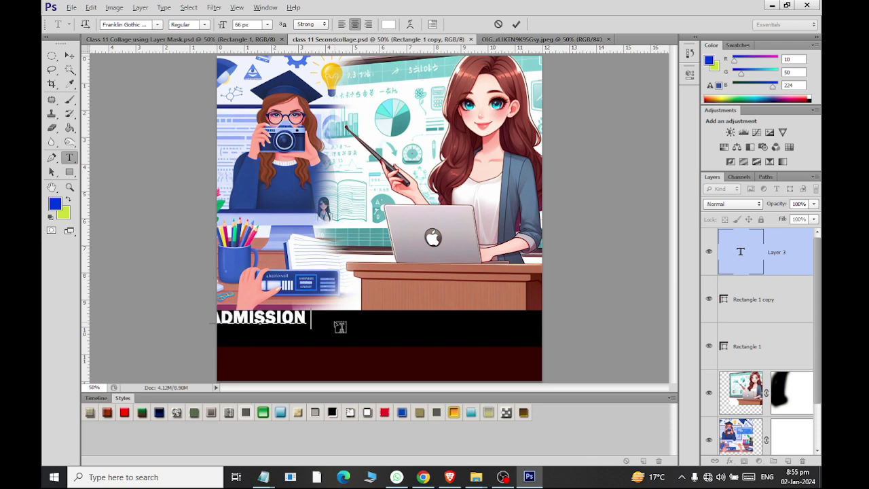
pyautogui.write(' SPRING')
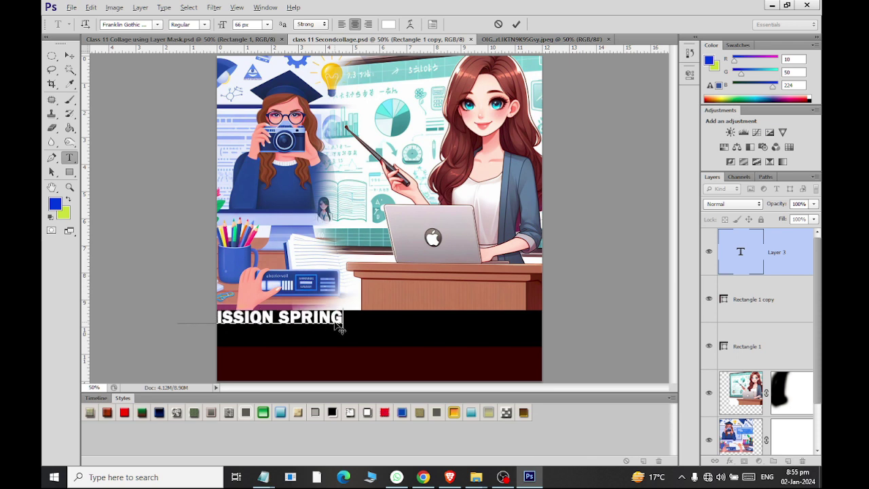
pyautogui.write(' 2024 A')
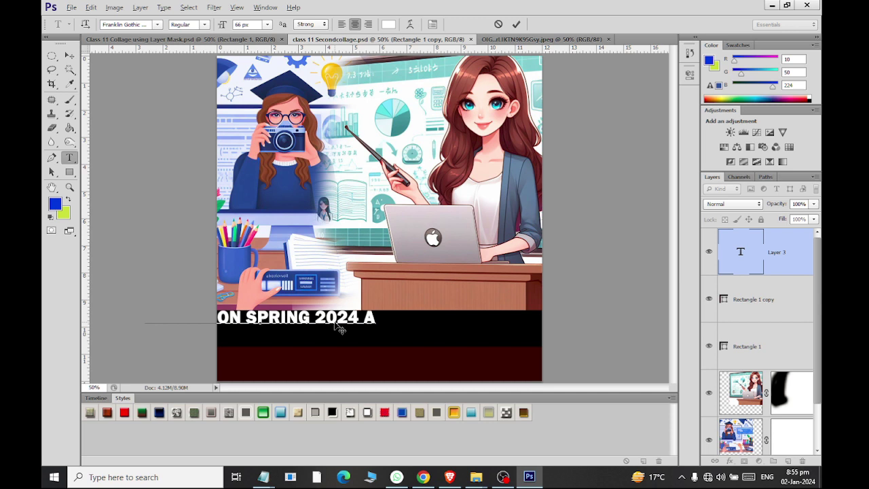
pyautogui.press('BackSpace')
pyautogui.write('OP')
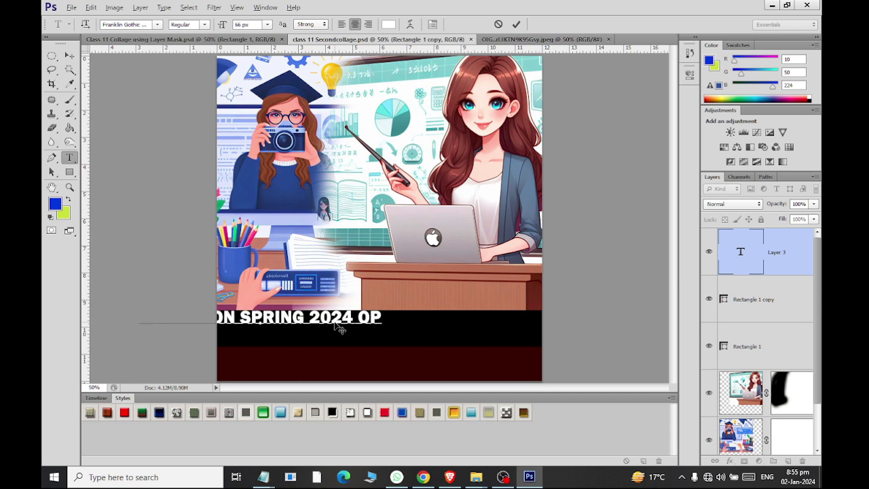
pyautogui.write('EN')
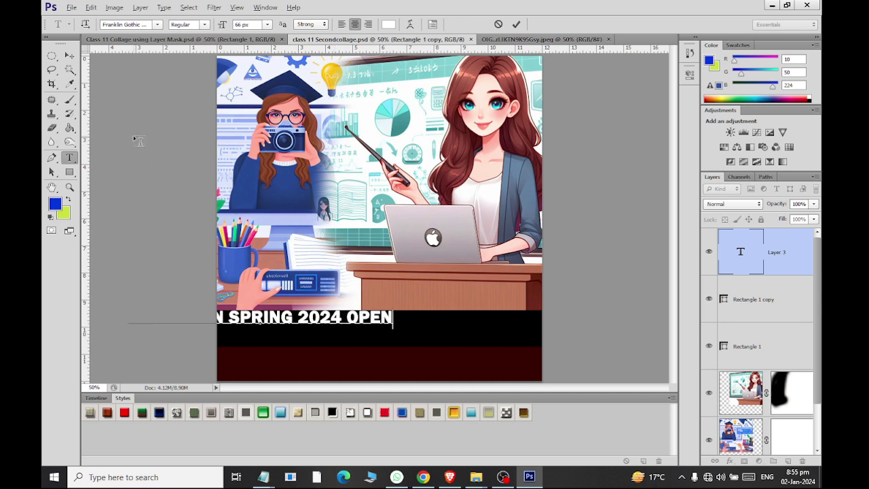
pyautogui.write('!')
pyautogui.click(70, 55)
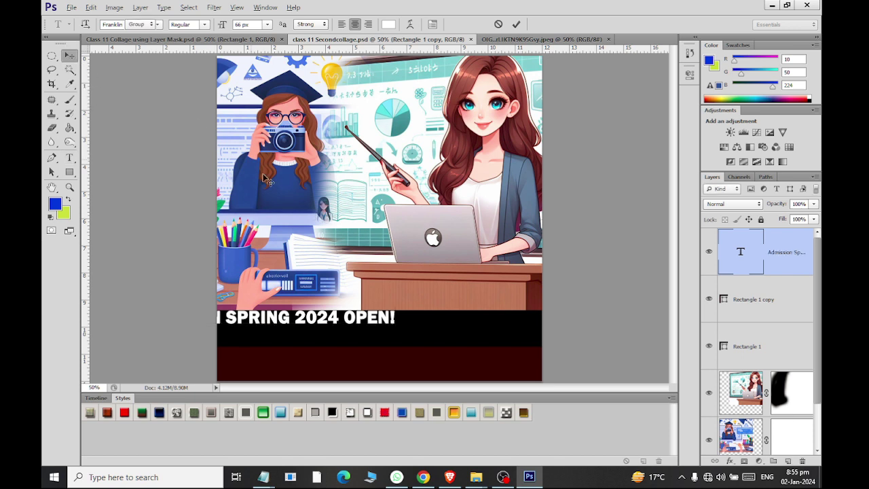
# - Centre the headline on the black bar and stretch it slightly wider and taller
pyautogui.moveTo(326, 326); pyautogui.dragTo(433, 331)
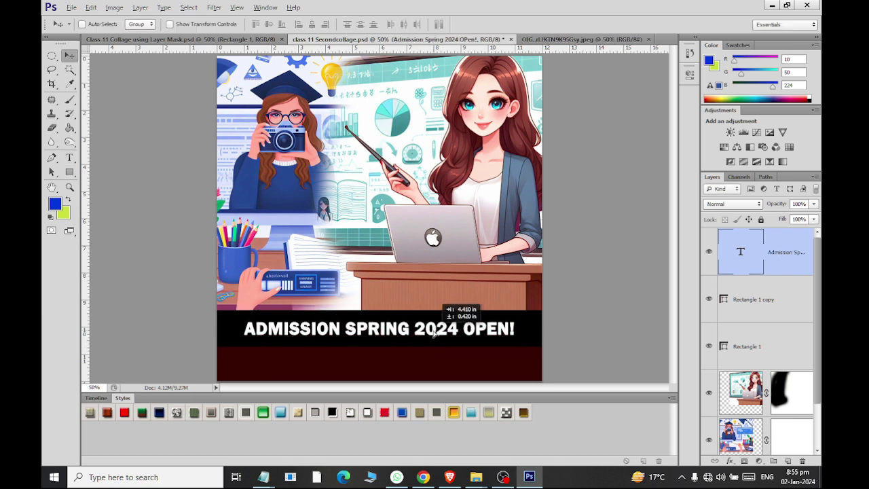
pyautogui.hotkey('ctrl', 't')
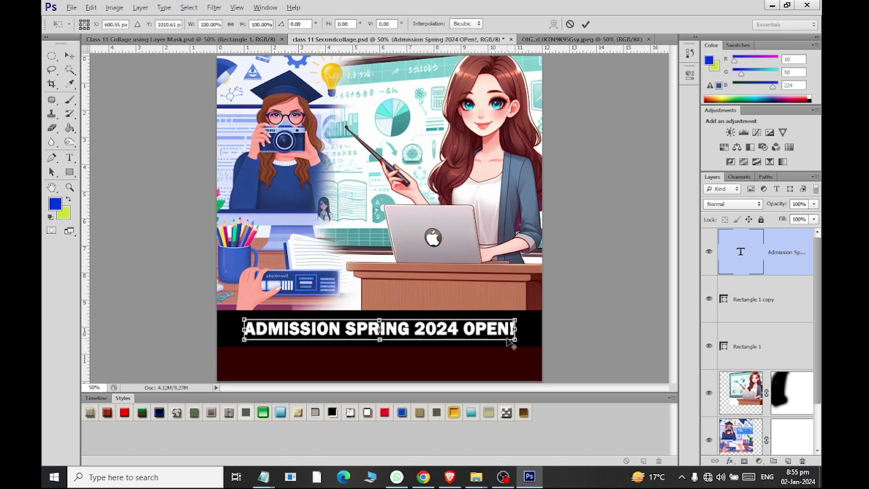
pyautogui.moveTo(516, 329); pyautogui.dragTo(523, 330)
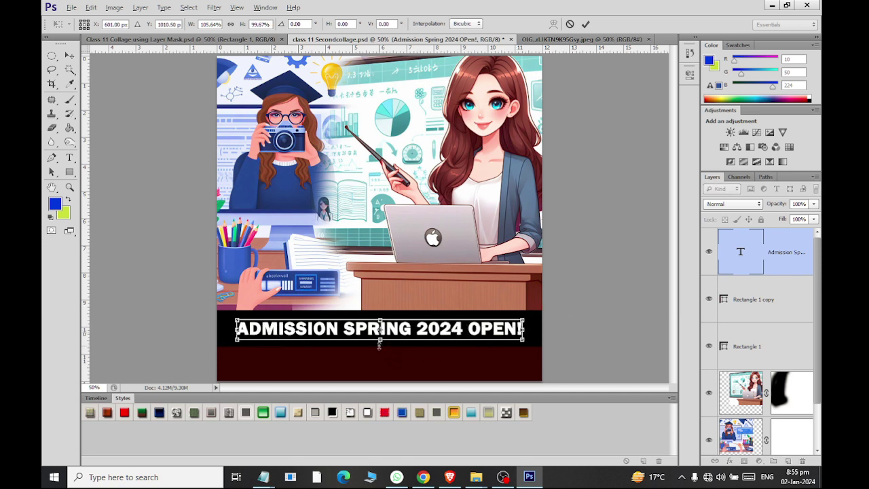
pyautogui.moveTo(379, 345); pyautogui.dragTo(383, 351)
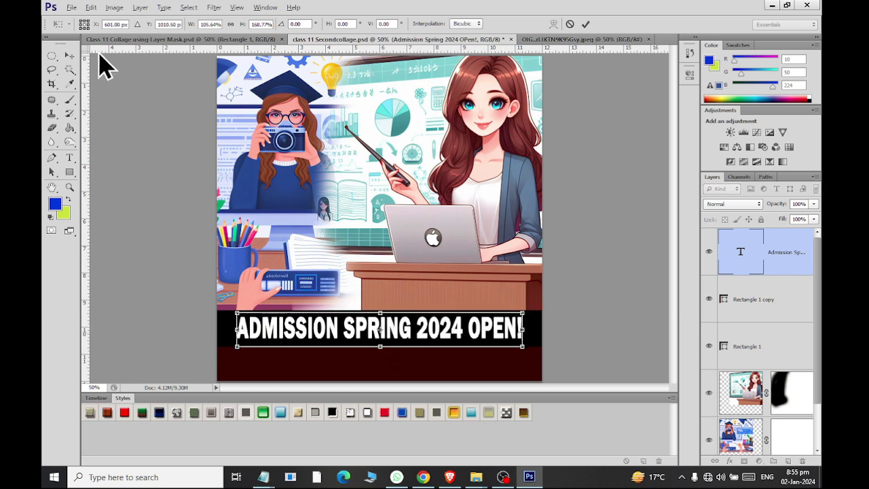
pyautogui.click(69, 56)
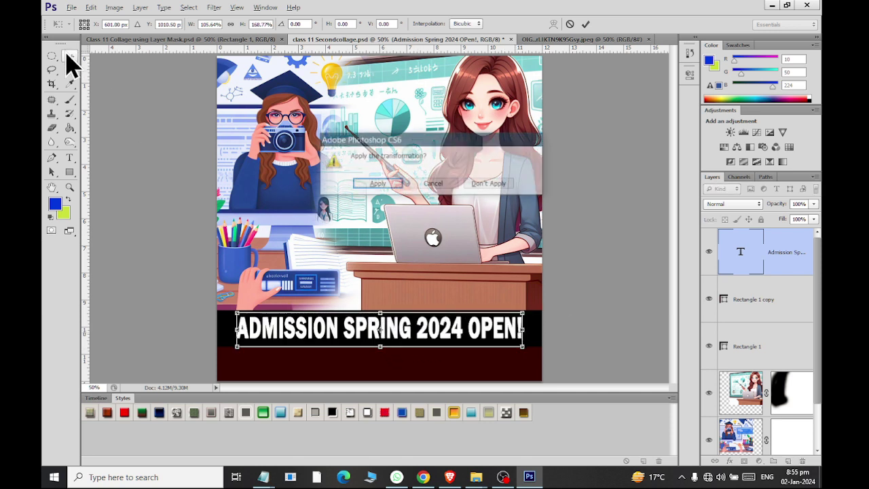
pyautogui.click(376, 184)
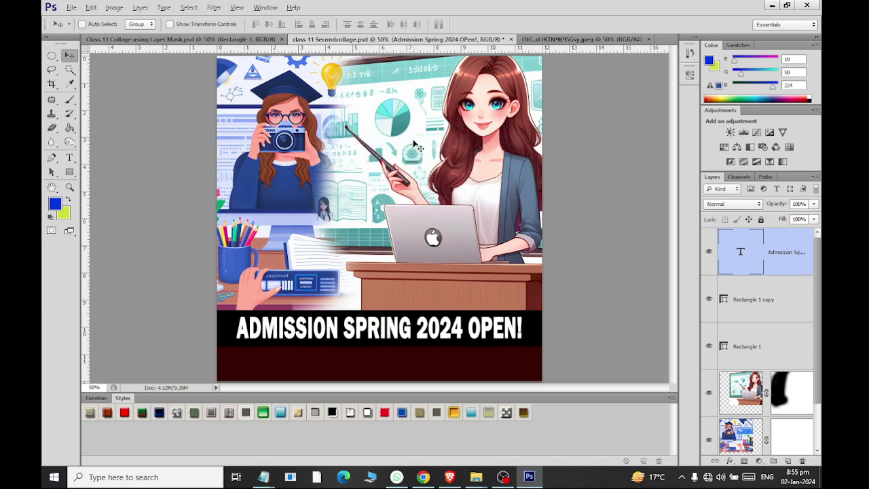
# - Type 'NEW AL-HUSSAINI COLLEGE OF CS AND IT' and move it into the dark-red bar
pyautogui.click(69, 157)
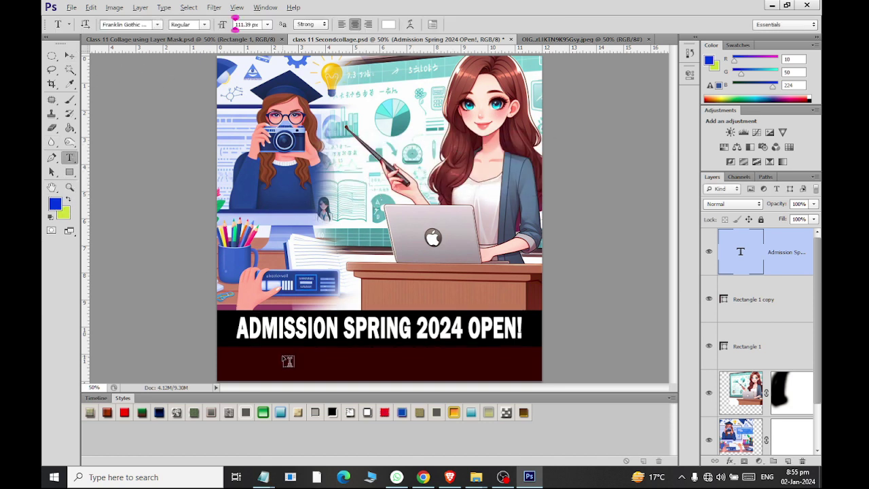
pyautogui.click(250, 363)
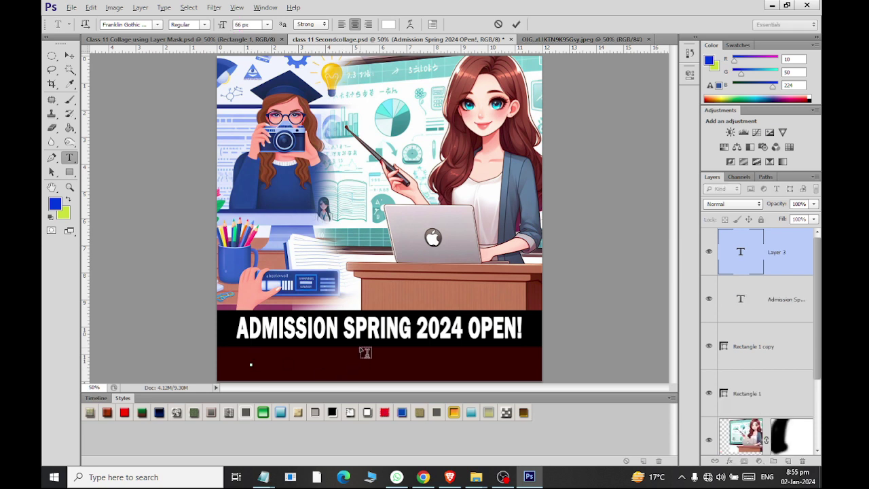
pyautogui.write('NAH ')
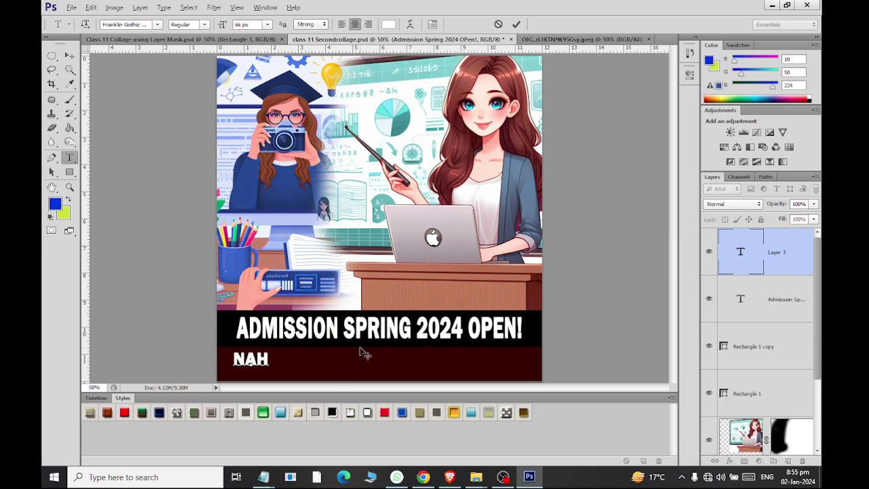
pyautogui.write('EW')
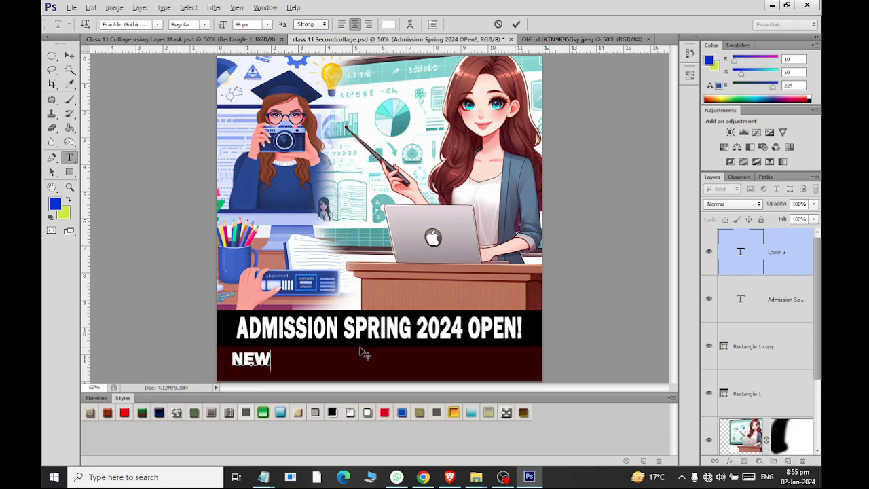
pyautogui.write(' AL')
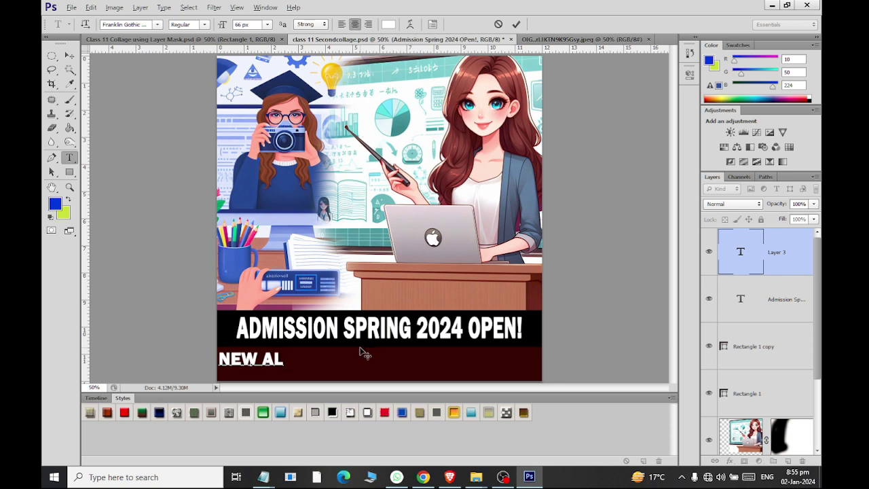
pyautogui.write('-HUSSA')
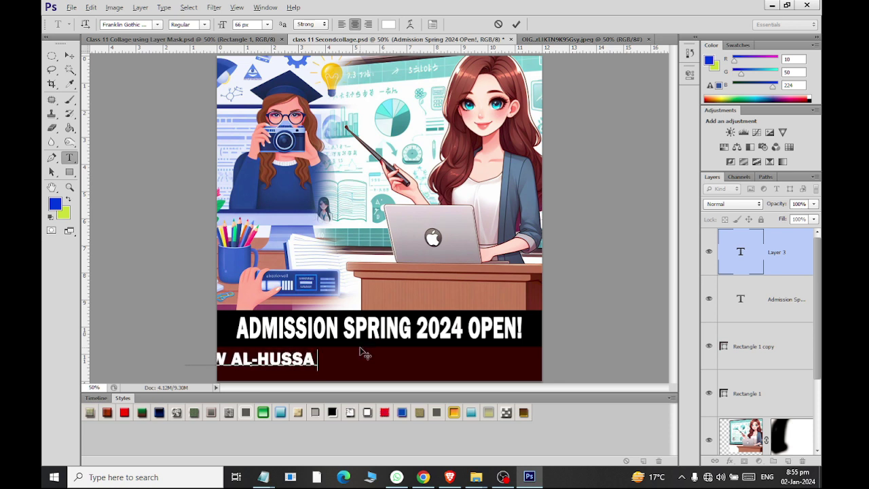
pyautogui.write('INI COLLEGE OF')
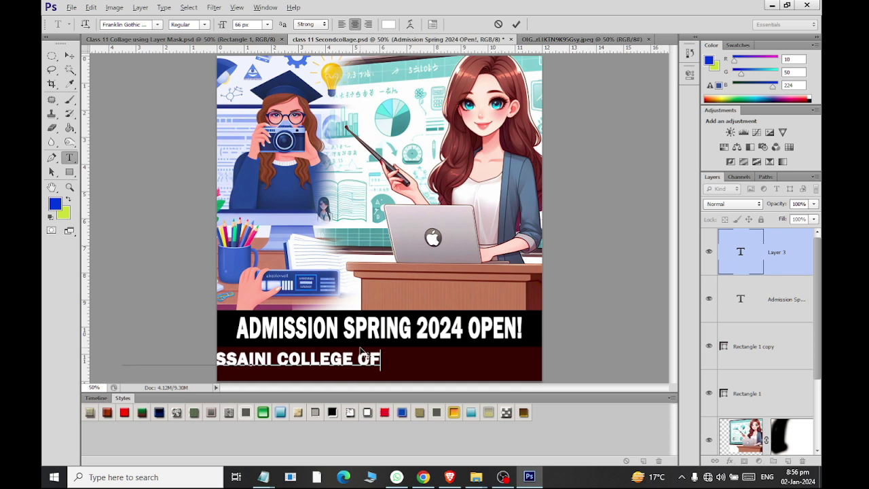
pyautogui.write(' CS AND IT')
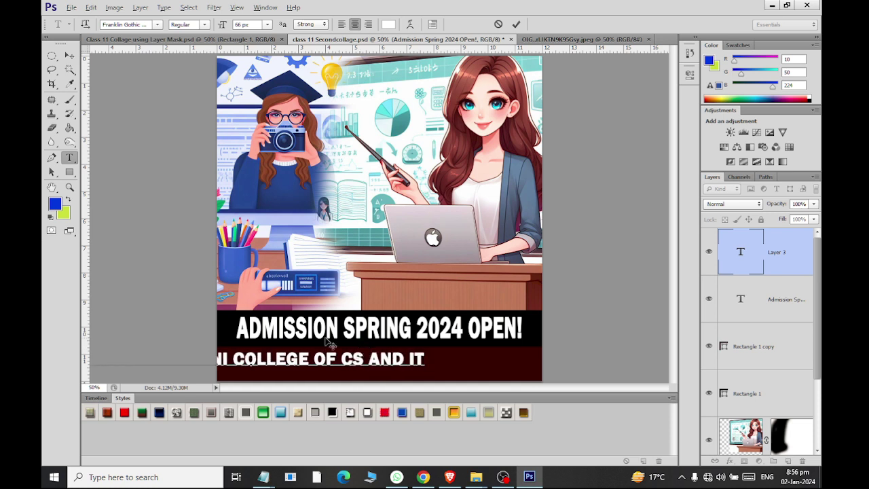
pyautogui.click(70, 55)
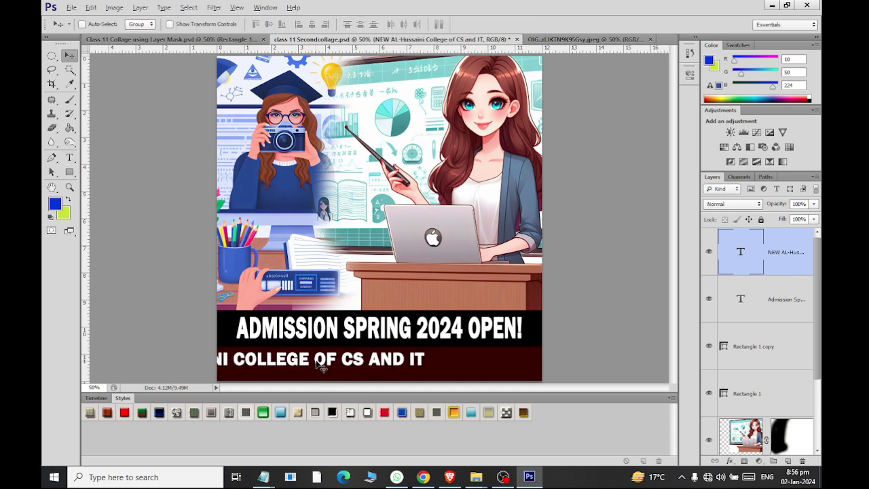
pyautogui.moveTo(322, 367); pyautogui.dragTo(430, 373)
# - Scale, shift and stretch the college name taller to fill the dark-red bar
pyautogui.hotkey('ctrl', 't')
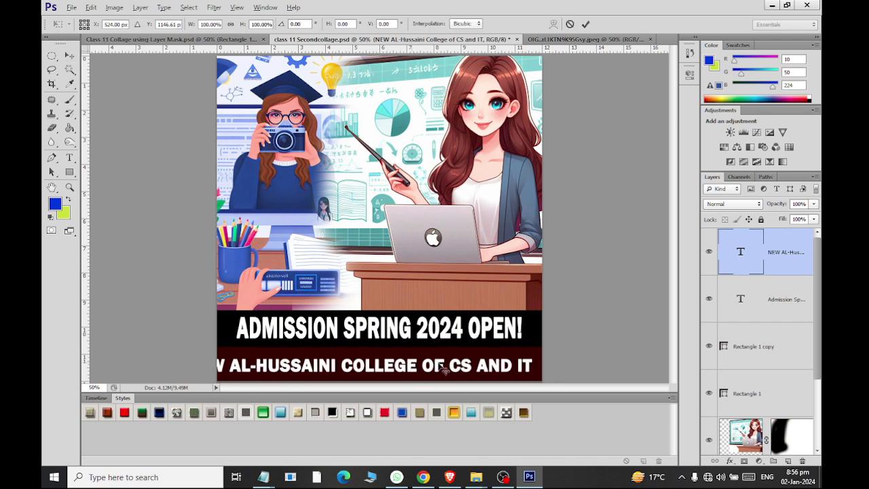
pyautogui.moveTo(534, 352); pyautogui.dragTo(503, 351)
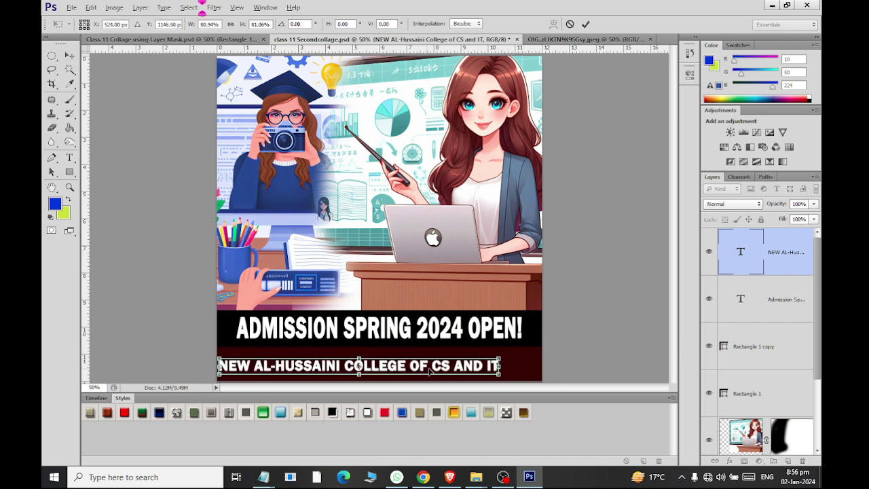
pyautogui.moveTo(429, 370); pyautogui.dragTo(447, 369)
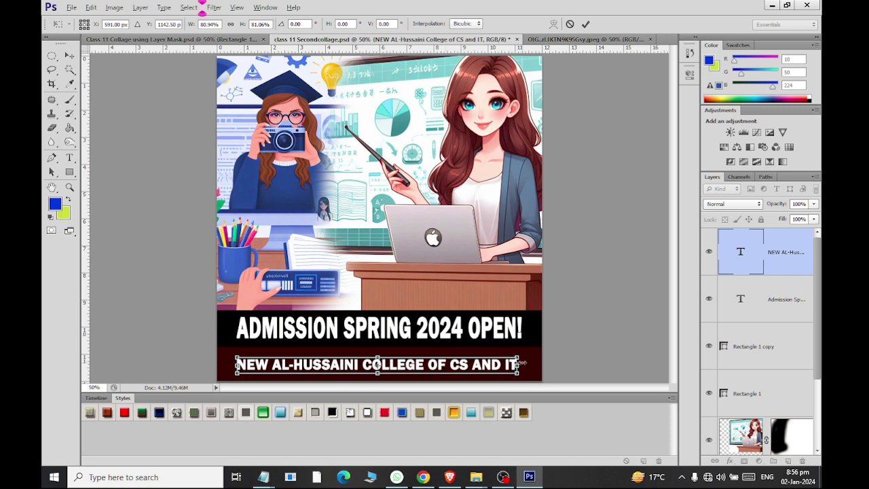
pyautogui.moveTo(522, 354); pyautogui.dragTo(534, 352)
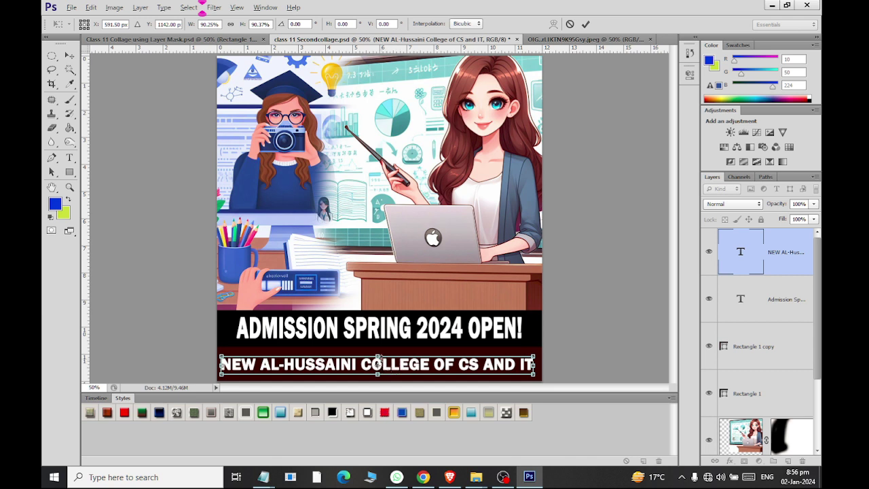
pyautogui.moveTo(380, 354); pyautogui.dragTo(378, 348)
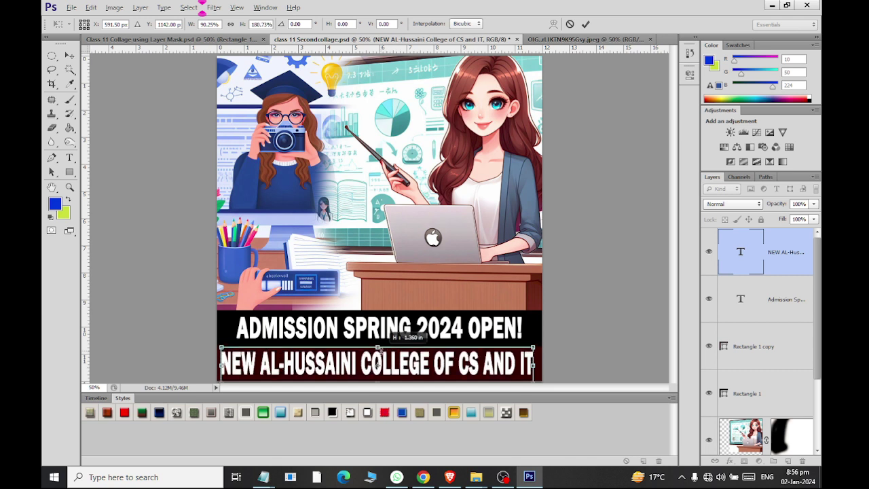
pyautogui.click(69, 55)
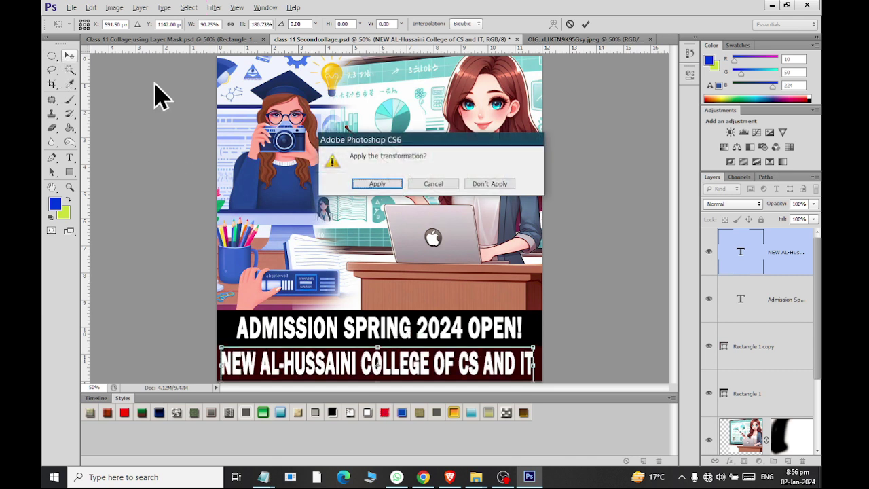
pyautogui.click(378, 184)
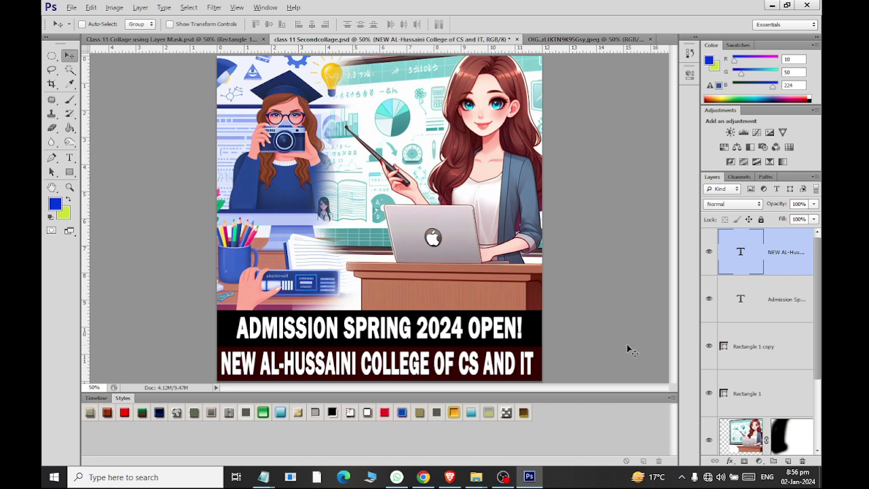
# - Select the whole 'ADMISSION SPRING 2024 OPEN!' line and colour it bright yellow #f0ff00
pyautogui.click(786, 303)
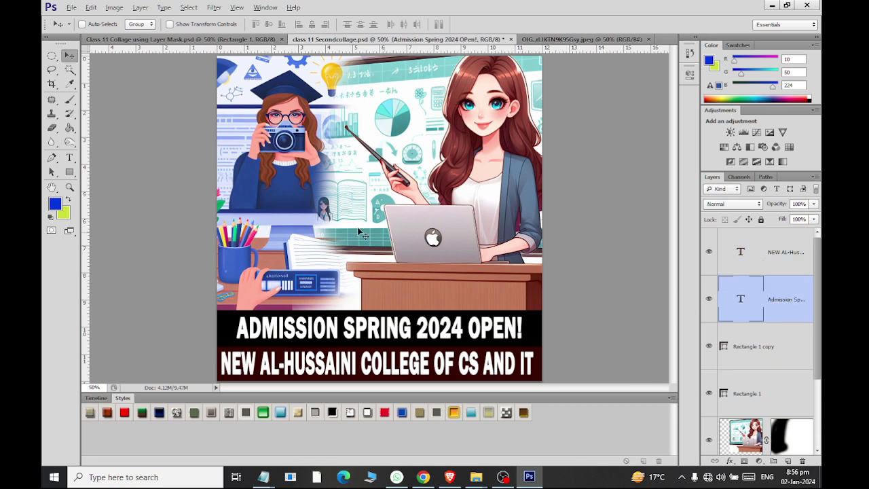
pyautogui.click(69, 157)
pyautogui.doubleClick(317, 330)
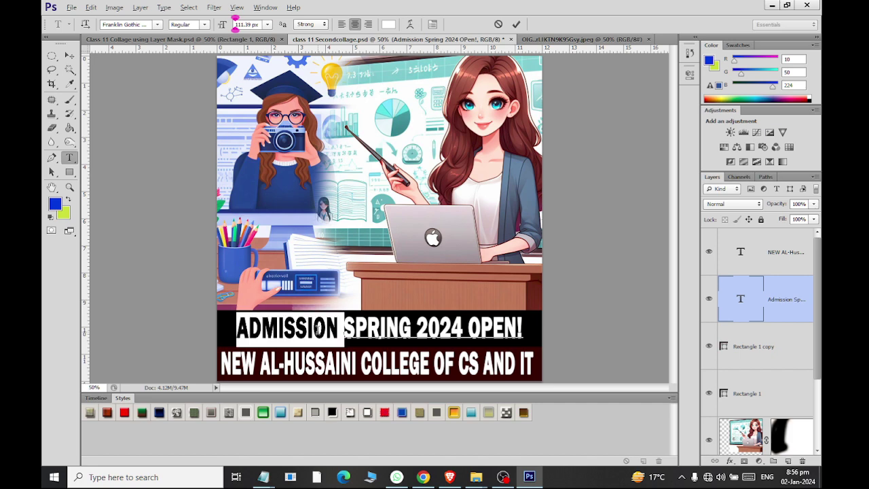
pyautogui.tripleClick(317, 329)
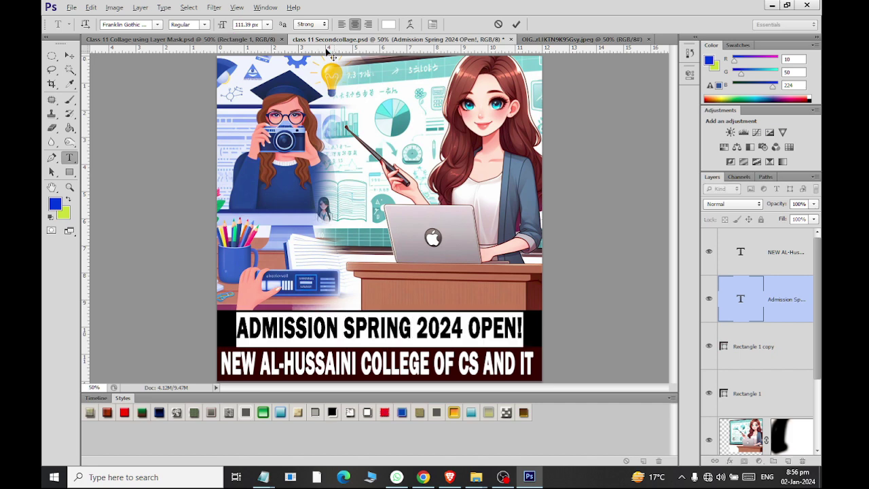
pyautogui.click(389, 24)
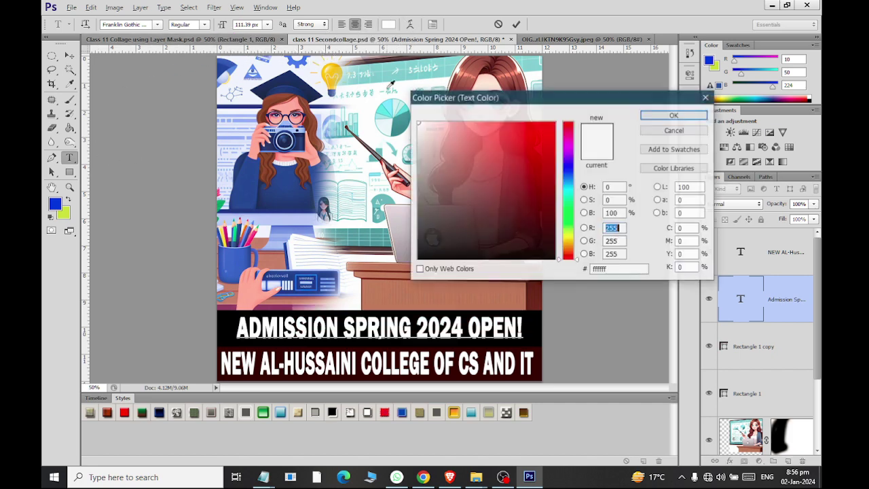
pyautogui.click(569, 235)
pyautogui.moveTo(542, 199); pyautogui.dragTo(552, 93)
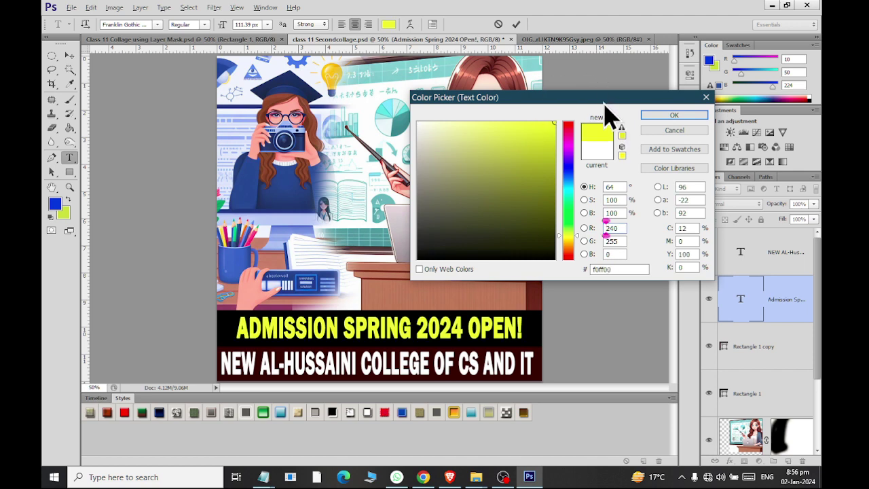
pyautogui.click(674, 115)
pyautogui.click(70, 55)
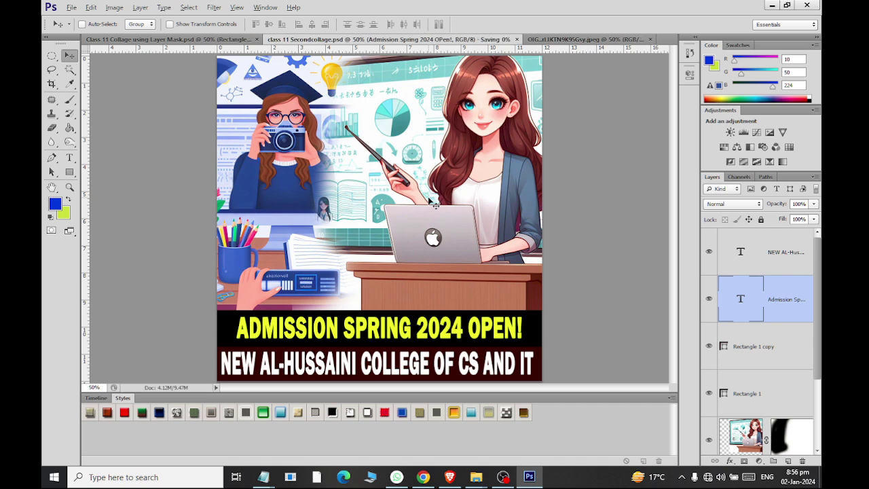
# - Save a PNG copy, class 11 Secondcollage.png, to the Pictures folder with default PNG options
pyautogui.click(71, 7)
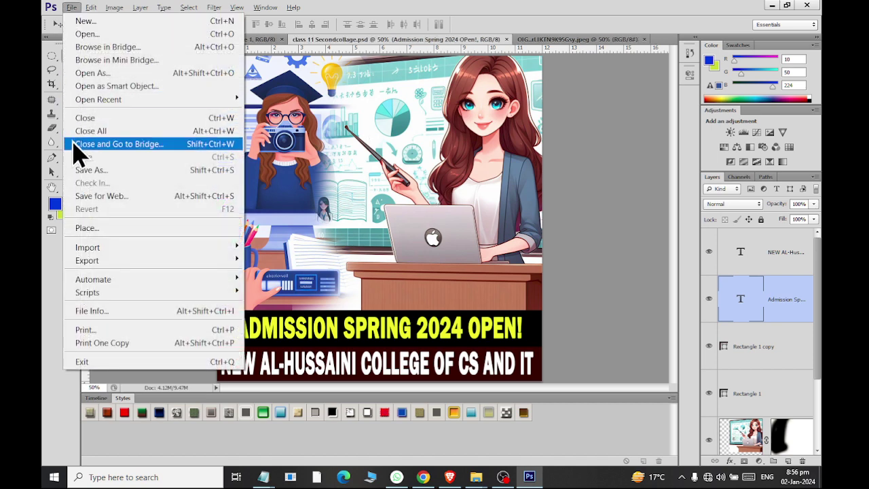
pyautogui.click(87, 171)
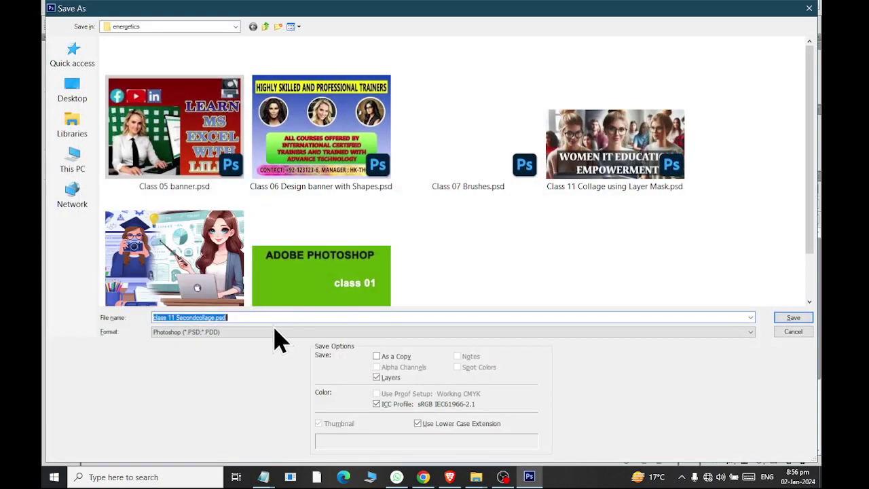
pyautogui.click(275, 332)
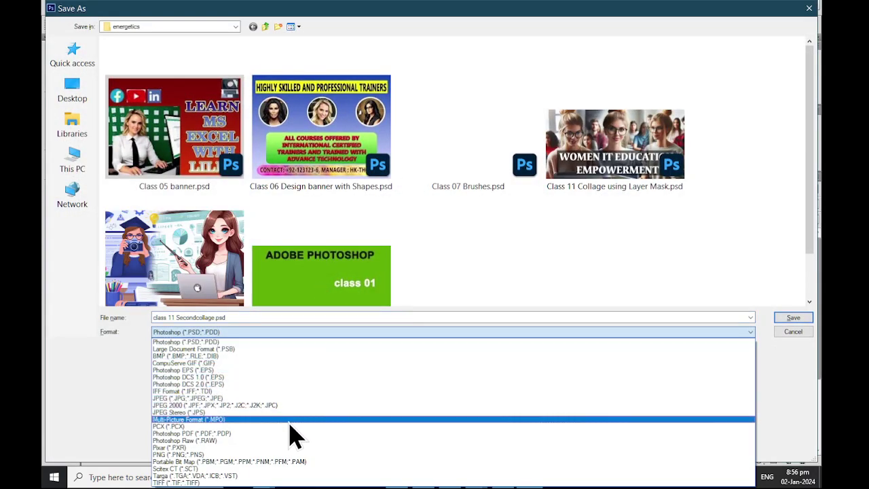
pyautogui.click(291, 460)
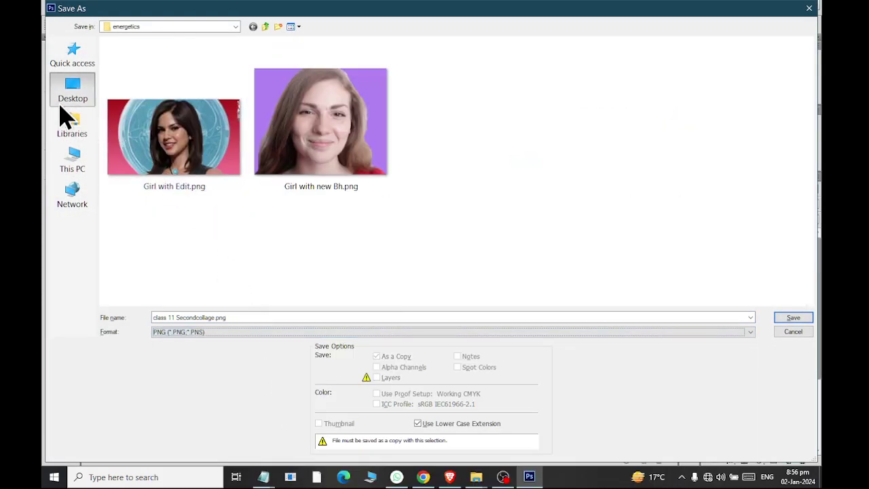
pyautogui.click(67, 121)
pyautogui.doubleClick(589, 60)
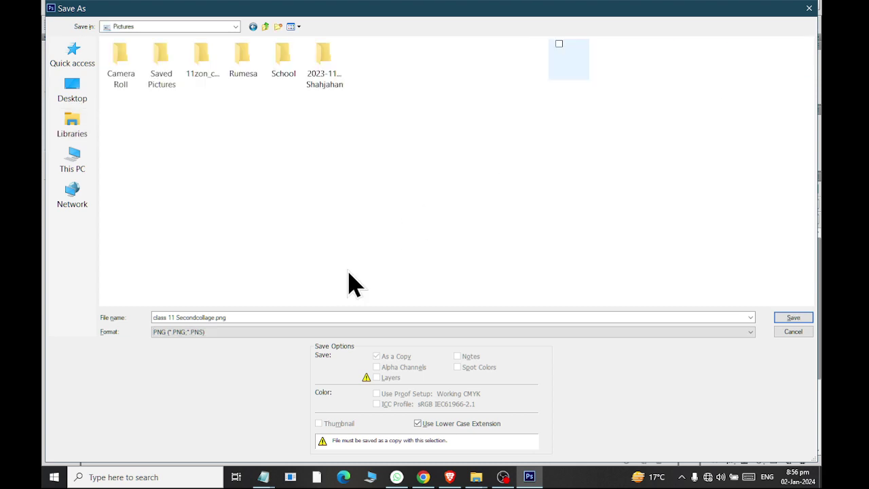
pyautogui.click(253, 316)
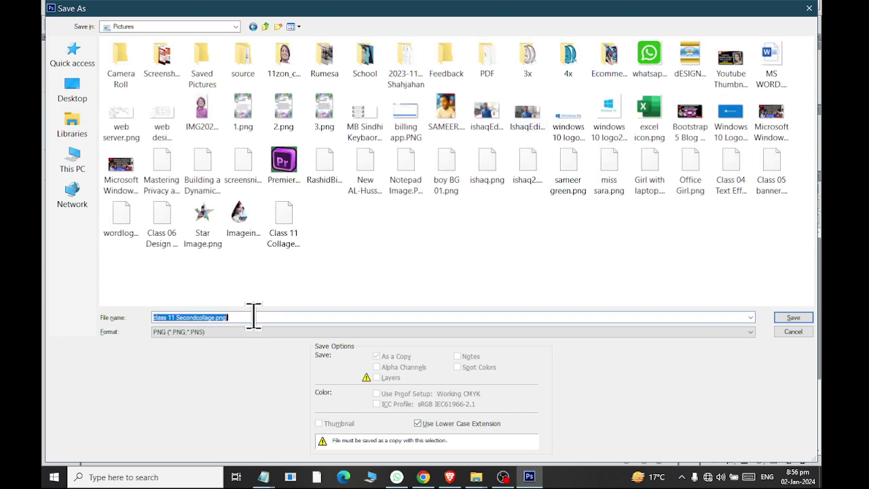
pyautogui.click(793, 318)
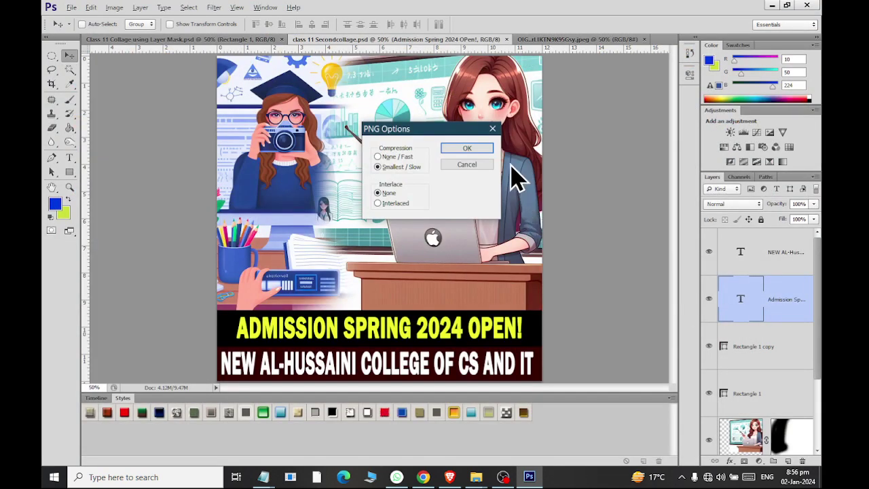
pyautogui.click(475, 149)
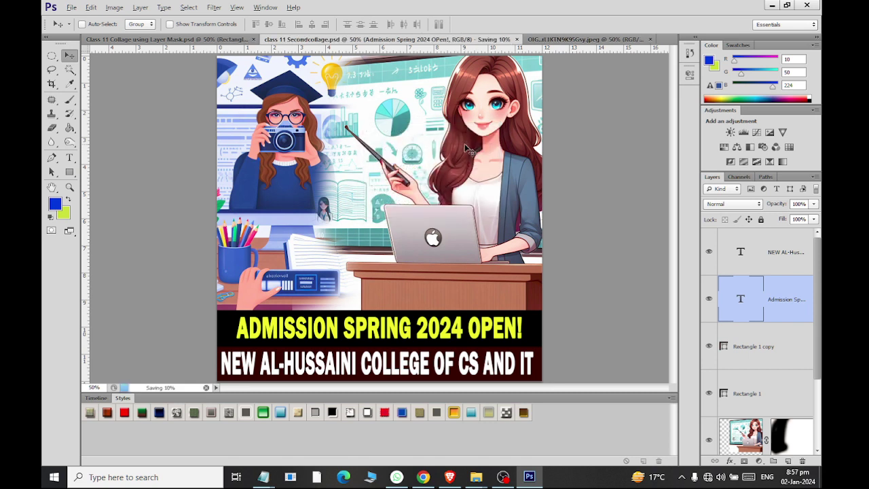